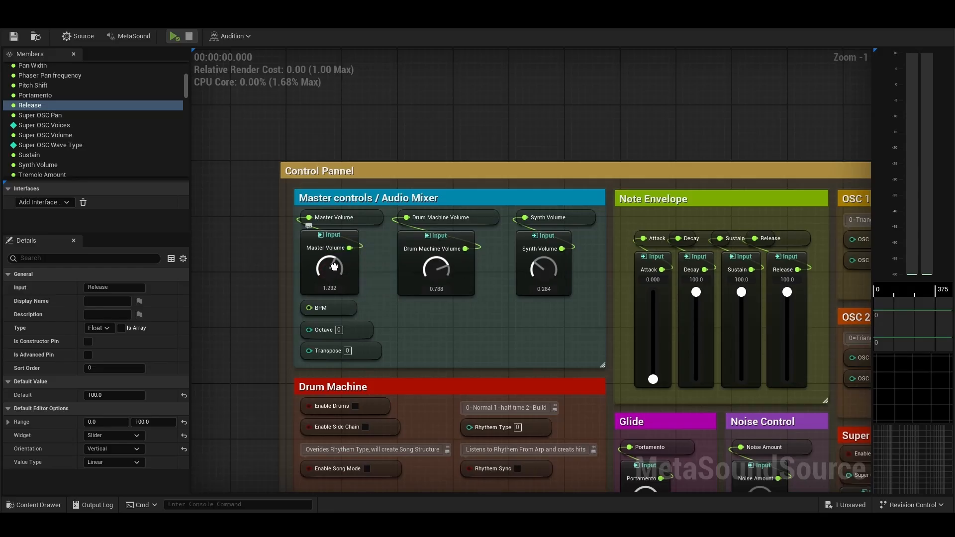
# Adjust the audio mixer dials: Master Volume to about 1.26, Drum Machine Volume to about 0.63 and Synth Volume to about 0.35
pyautogui.moveTo(334, 267); pyautogui.dragTo(444, 269)
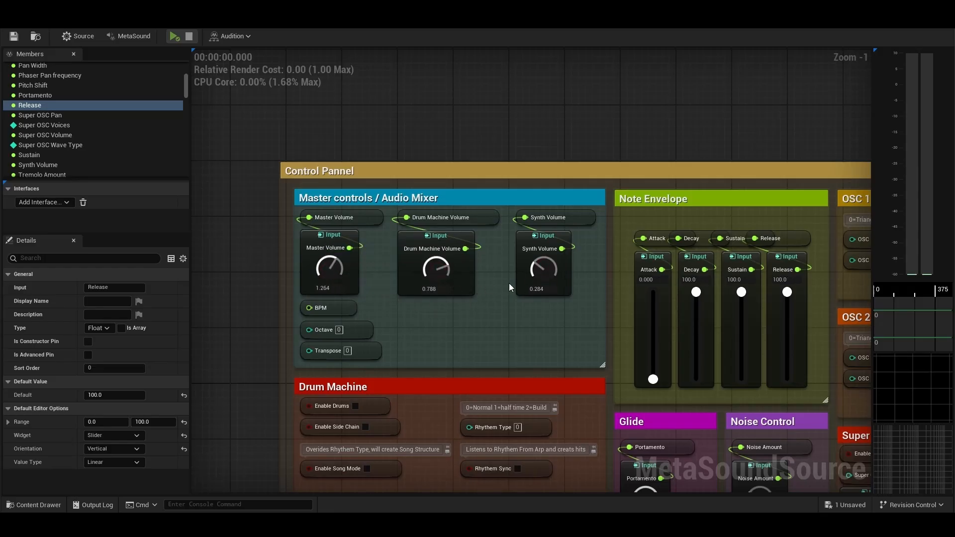
pyautogui.moveTo(440, 269); pyautogui.dragTo(467, 284)
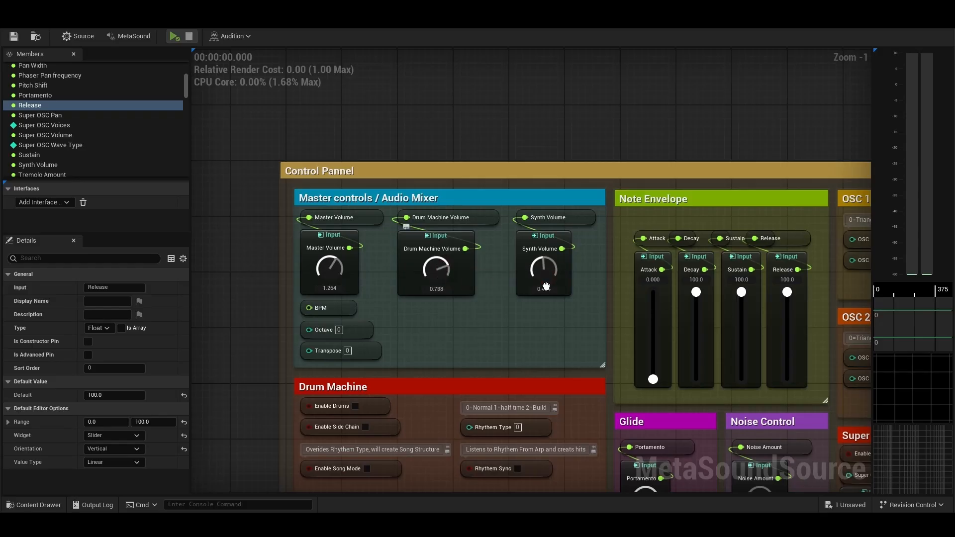
pyautogui.moveTo(546, 286); pyautogui.dragTo(553, 266)
pyautogui.moveTo(416, 271); pyautogui.dragTo(479, 297)
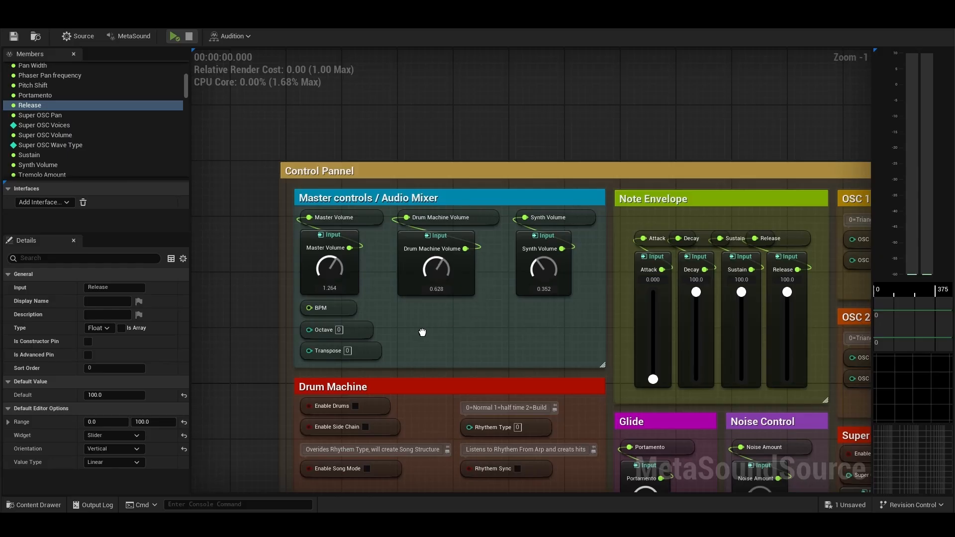
# Set the default value of the BPM variable in the master controls to 105
pyautogui.click(351, 312)
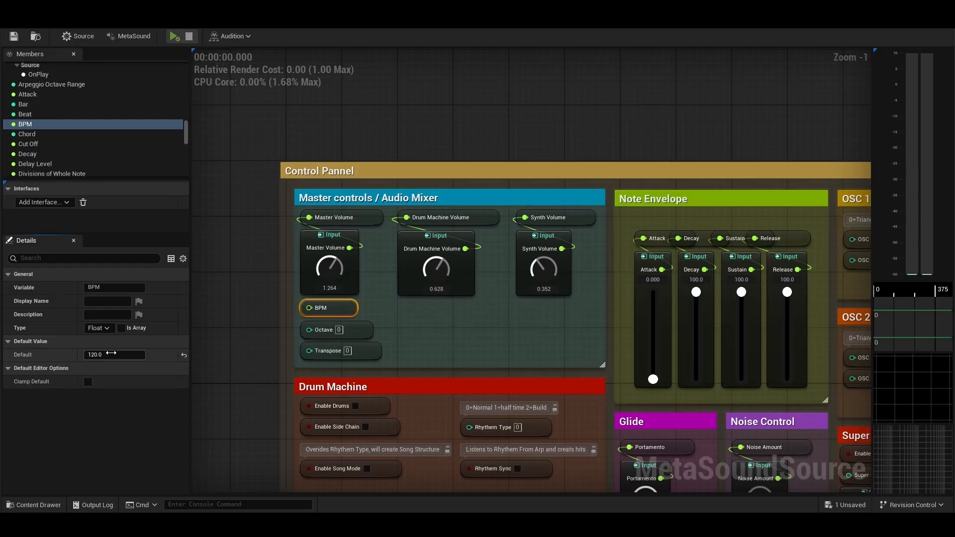
pyautogui.click(127, 354)
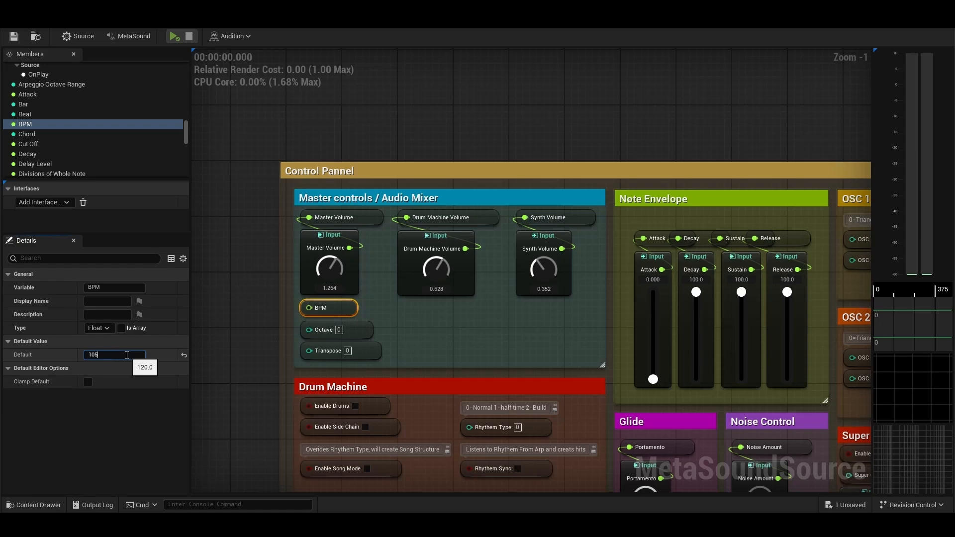
pyautogui.write('105')
pyautogui.press('Return')
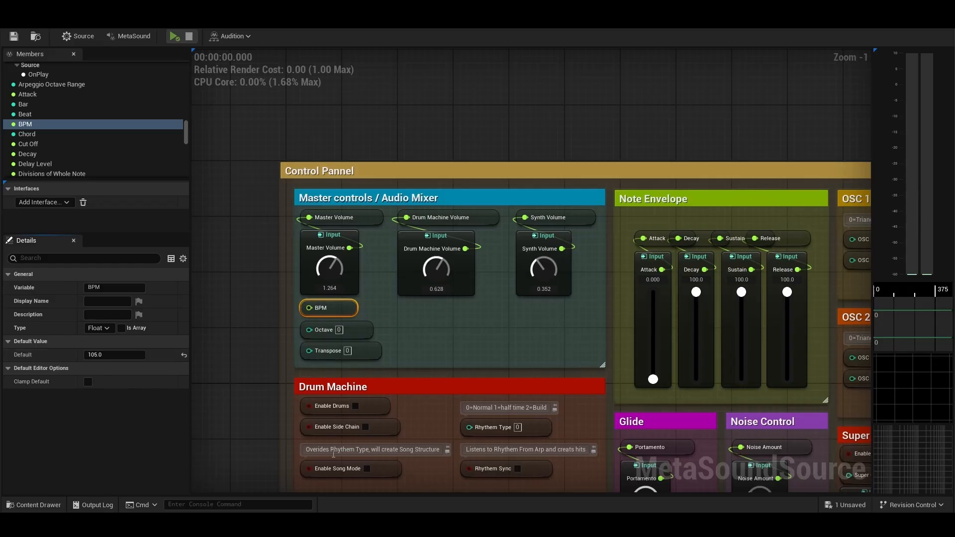
# Preview the MetaSound with the master controls' Octave variable at 0, and stop playback after listening
pyautogui.click(344, 330)
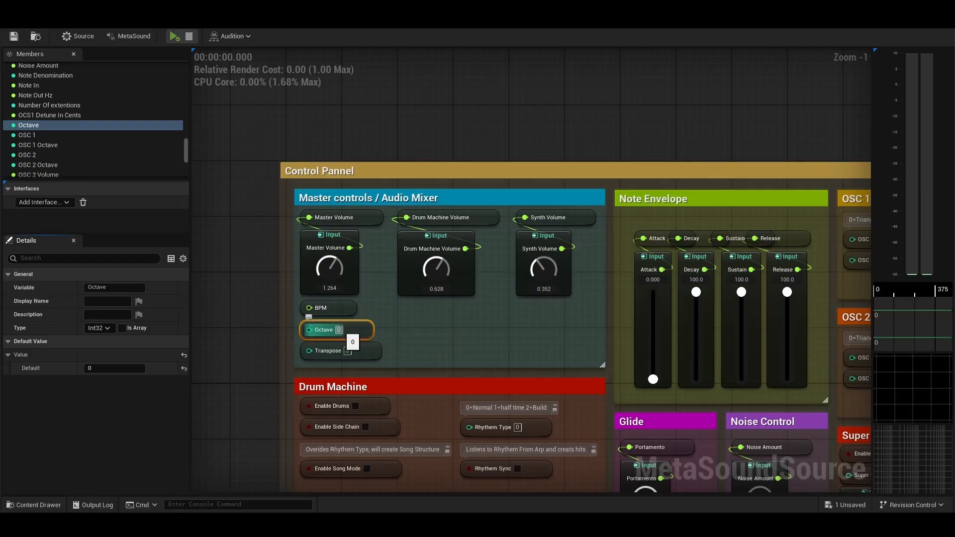
pyautogui.moveTo(730, 359); pyautogui.dragTo(473, 312, button='right')
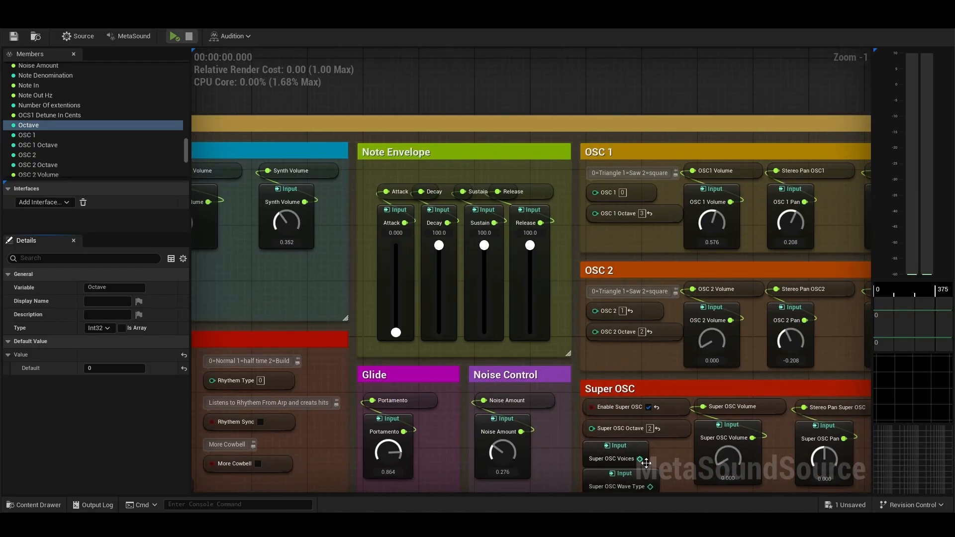
pyautogui.moveTo(299, 287); pyautogui.dragTo(301, 236, button='right')
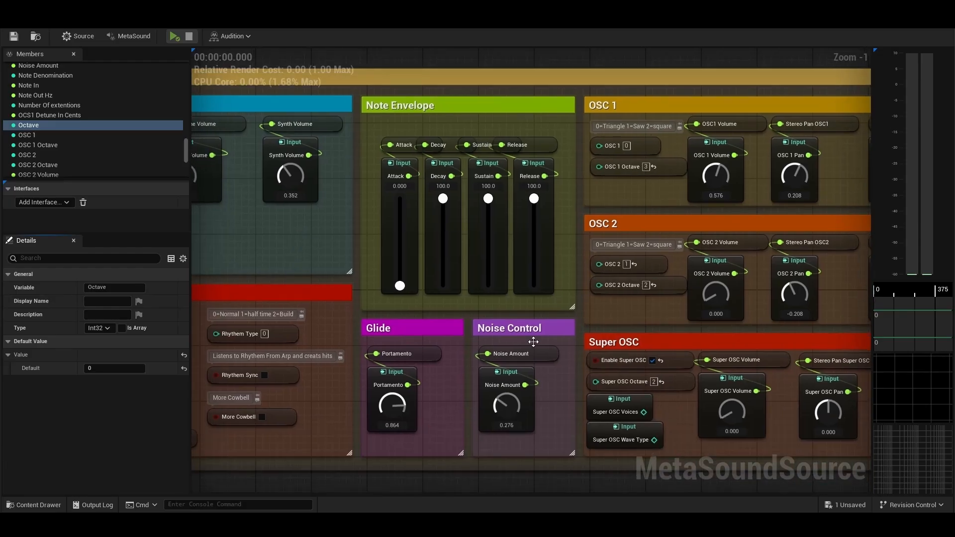
pyautogui.moveTo(303, 213); pyautogui.dragTo(527, 232, button='right')
pyautogui.click(314, 254)
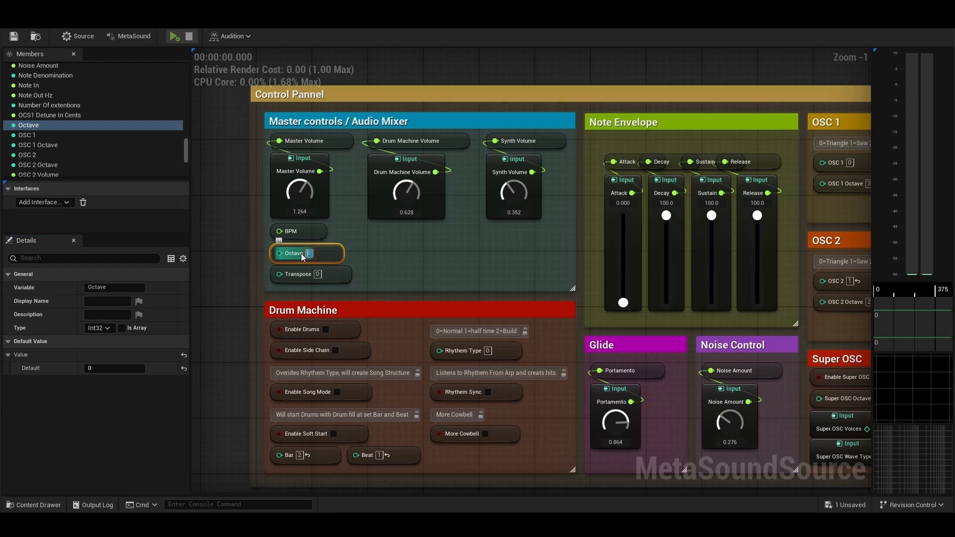
pyautogui.click(368, 257)
pyautogui.click(174, 36)
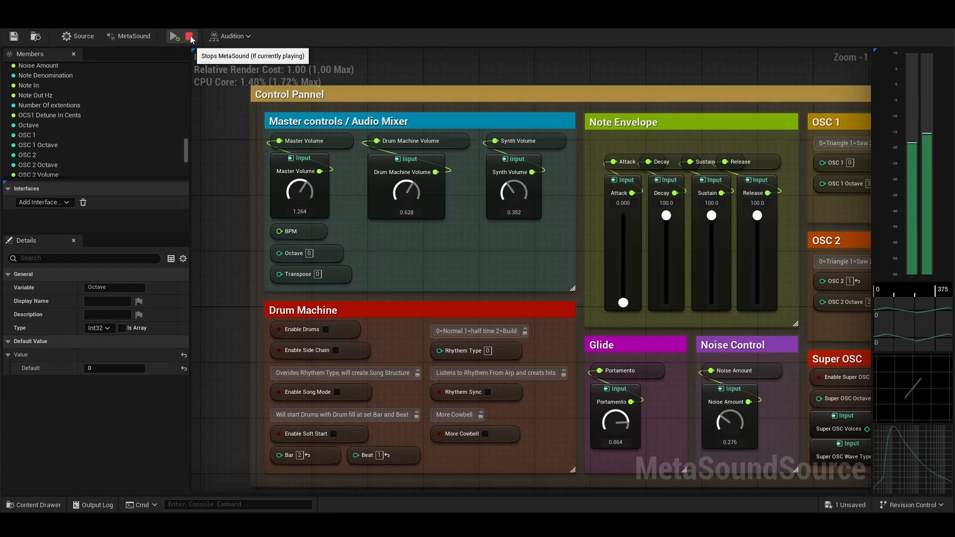
pyautogui.click(191, 38)
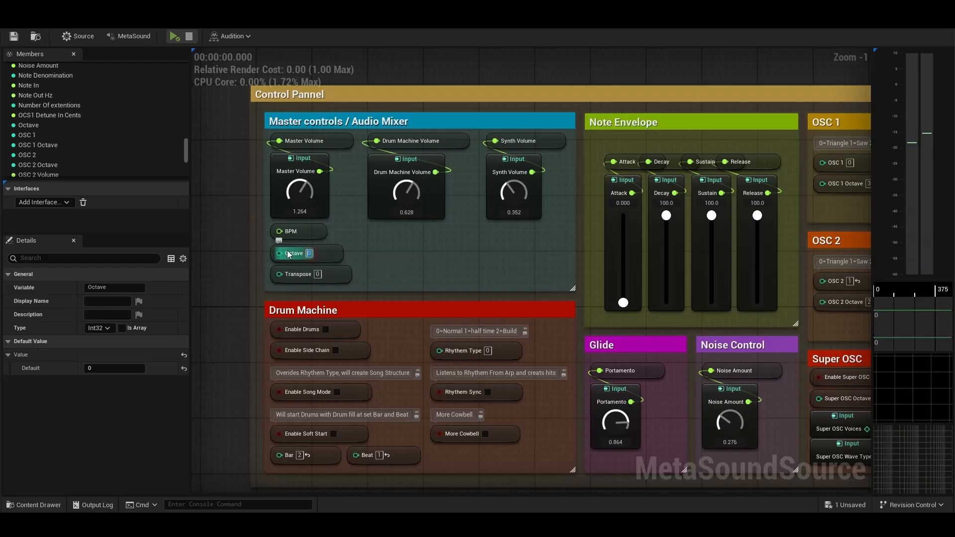
# Try the sound with Octave set to 1, stop playback and reset Octave to 0
pyautogui.press('Return')
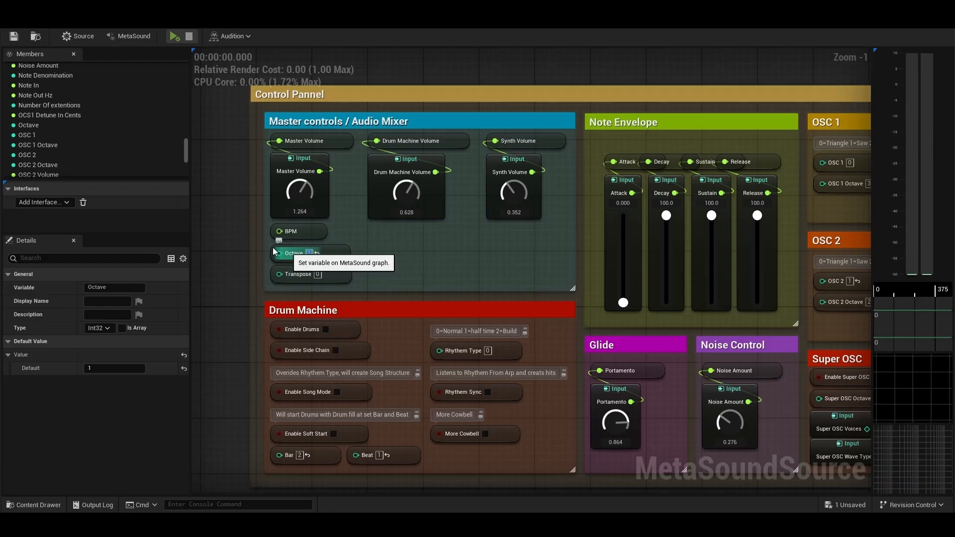
pyautogui.click(176, 39)
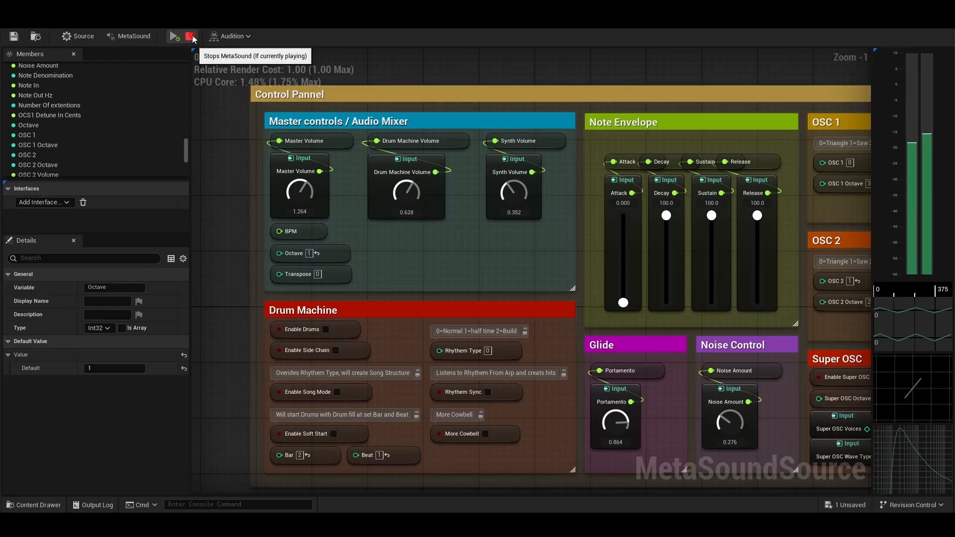
pyautogui.click(192, 38)
pyautogui.click(316, 253)
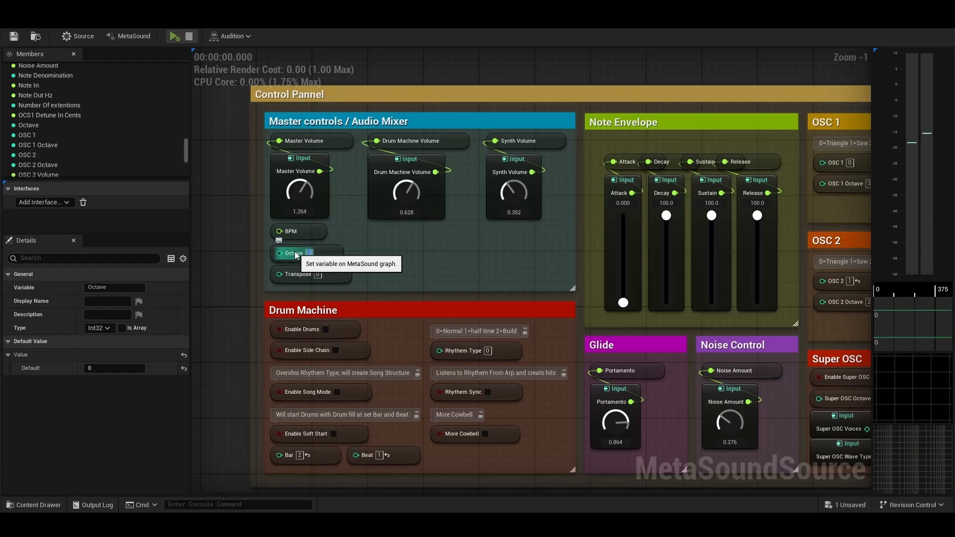
# Set the Transpose variable to 1, previewing the sound before and after the change
pyautogui.click(276, 274)
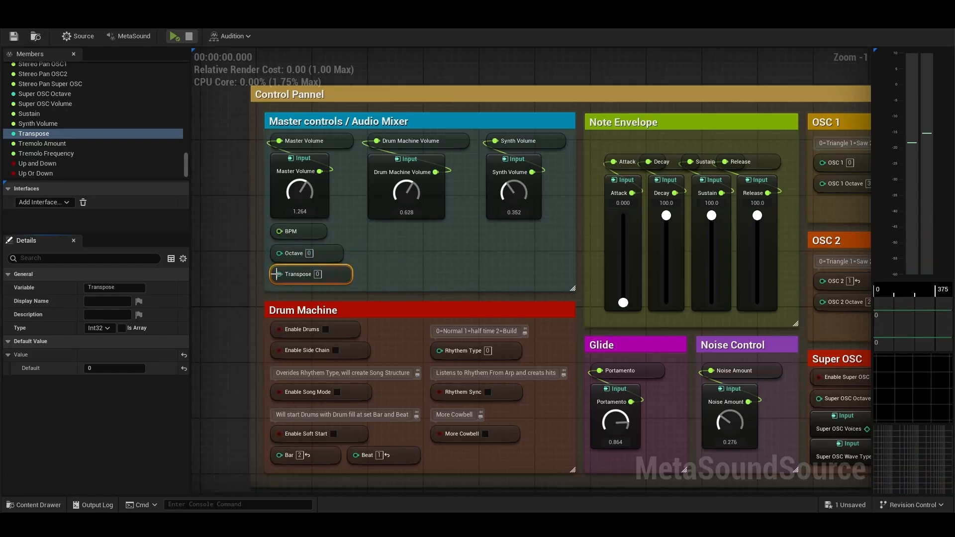
pyautogui.click(318, 274)
pyautogui.click(174, 36)
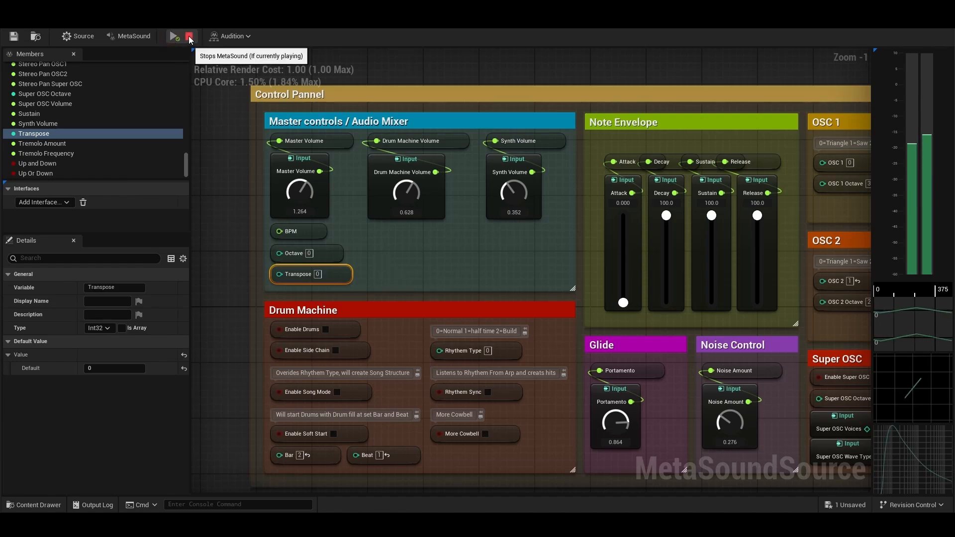
pyautogui.click(189, 36)
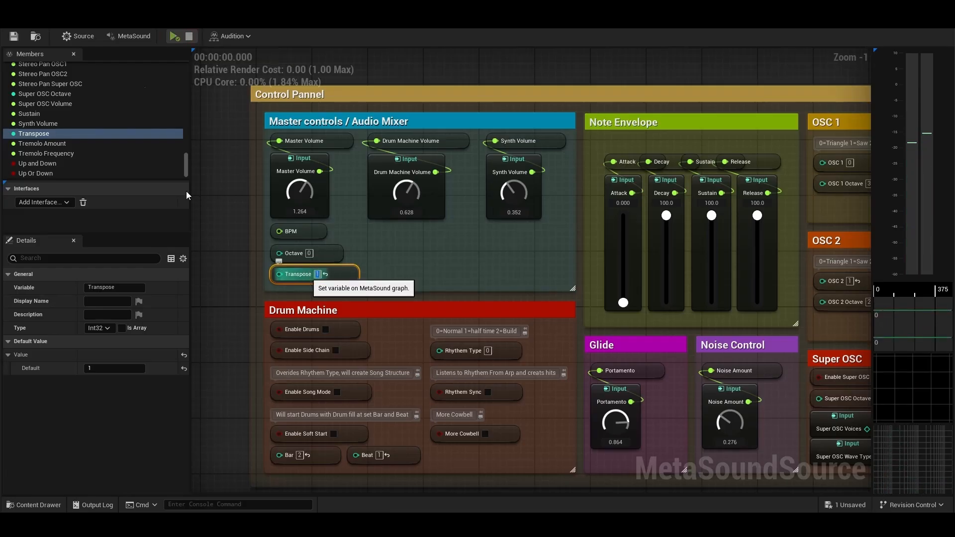
pyautogui.click(174, 36)
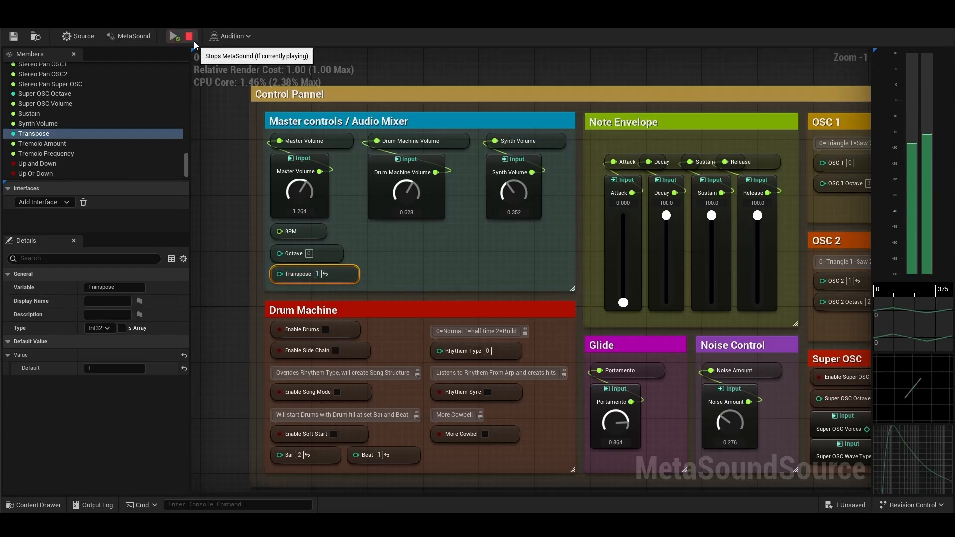
pyautogui.click(190, 36)
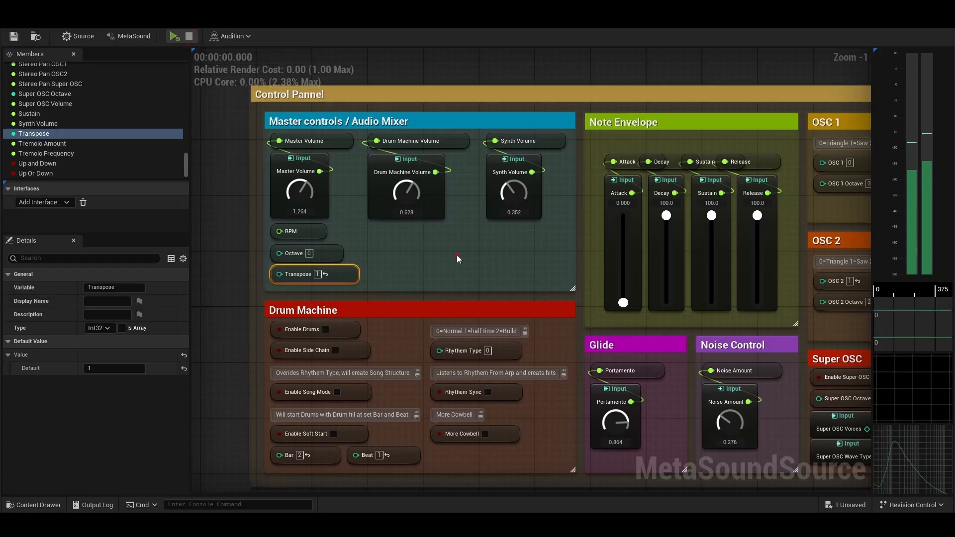
# Examine the Note Envelope section and the default value of the Arpeggiator's Divisions of Whole Note variable
pyautogui.moveTo(491, 271); pyautogui.dragTo(222, 277, button='right')
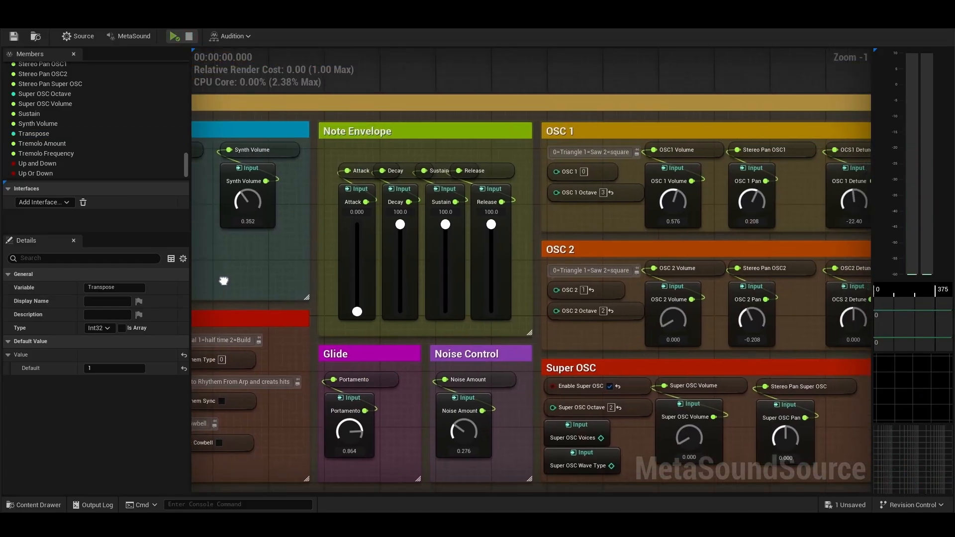
pyautogui.click(418, 127)
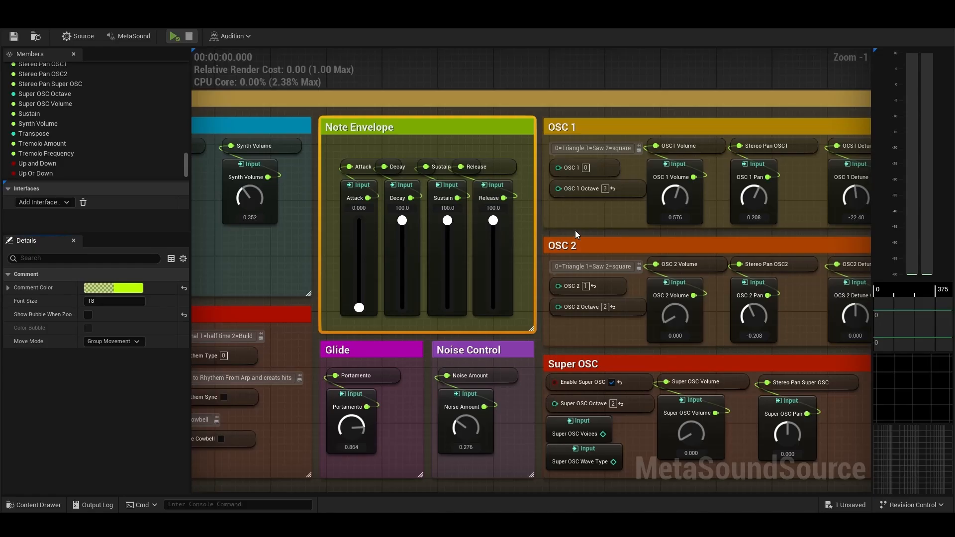
pyautogui.moveTo(575, 231); pyautogui.dragTo(579, 242, button='right')
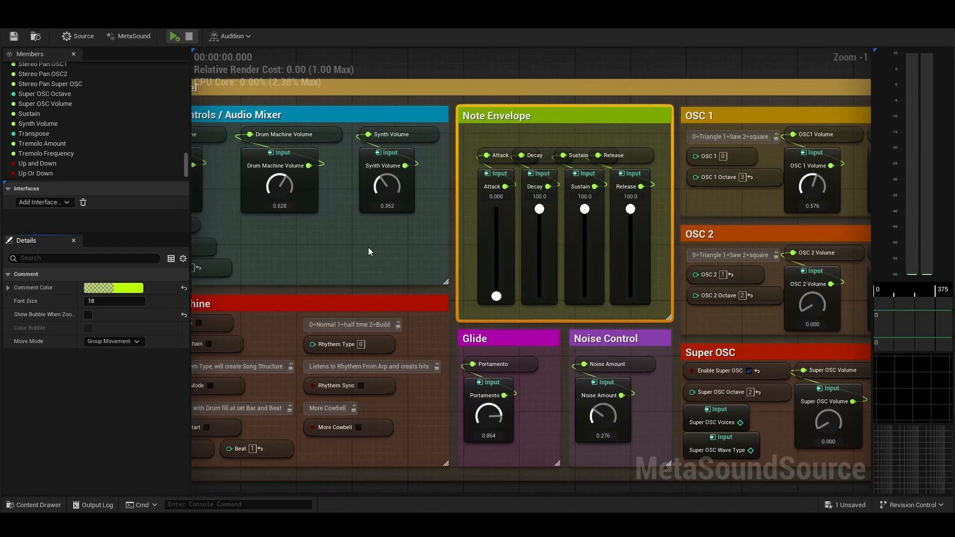
pyautogui.moveTo(368, 248); pyautogui.dragTo(400, 283, button='right')
pyautogui.click(289, 211)
pyautogui.moveTo(379, 235); pyautogui.dragTo(429, 257, button='right')
pyautogui.click(687, 248)
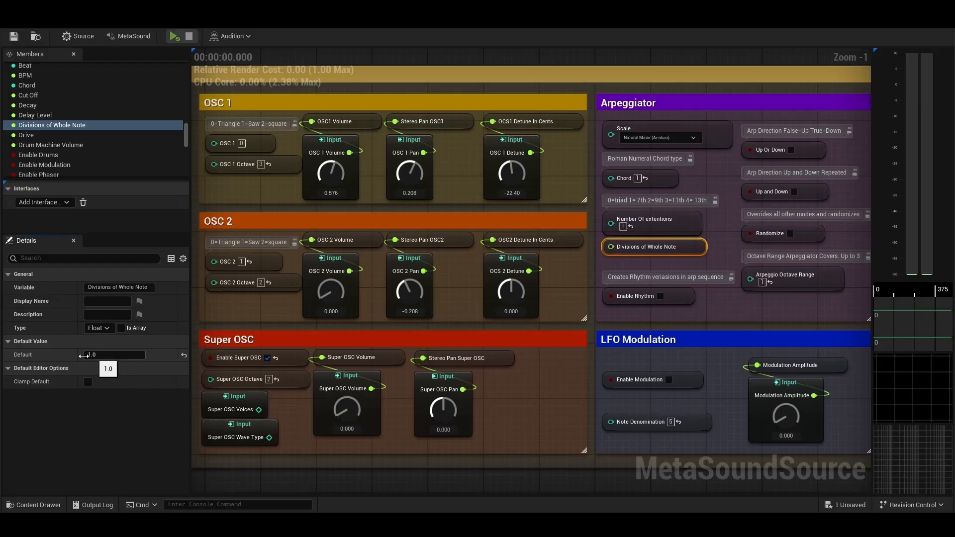
pyautogui.moveTo(244, 202); pyautogui.dragTo(634, 186, button='right')
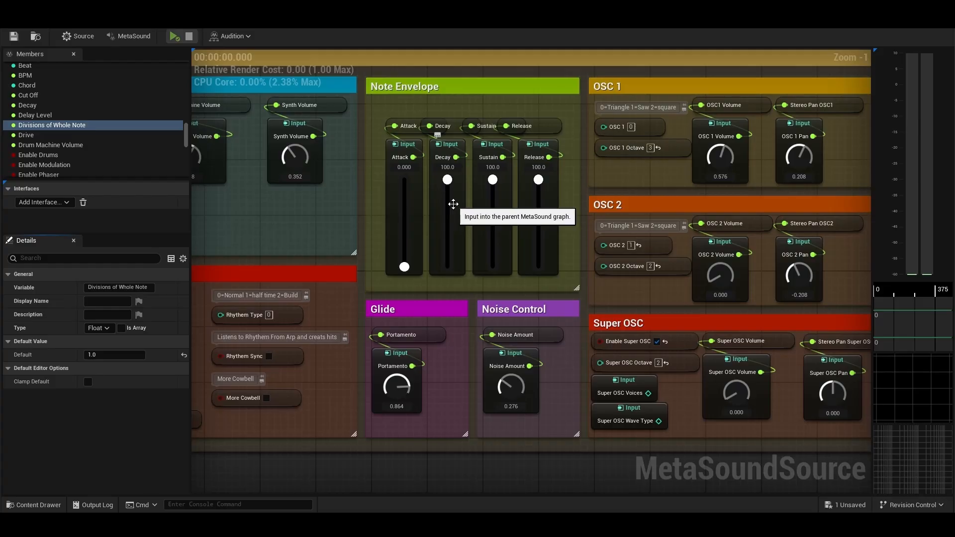
# Lower the Note Envelope's Release slider to 0, previewing the sound before and after the change
pyautogui.click(175, 36)
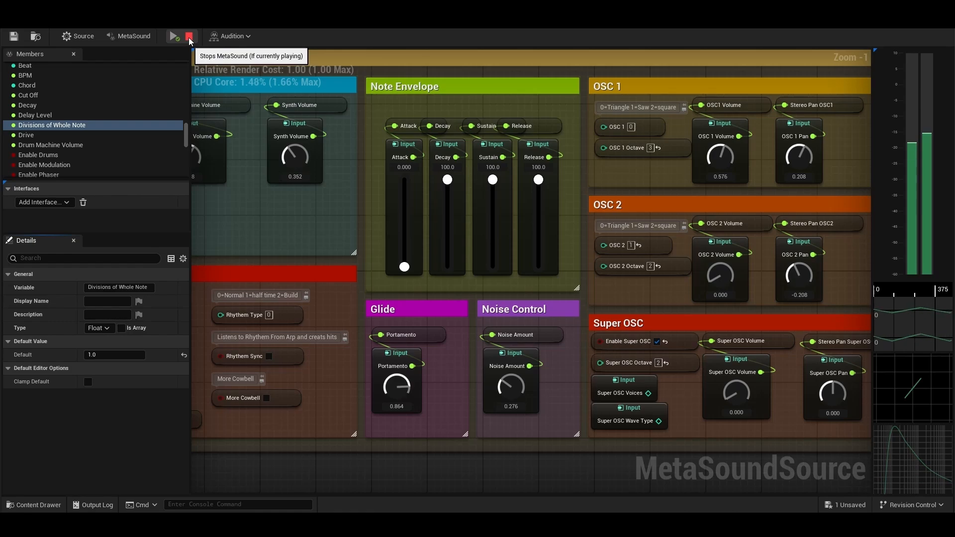
pyautogui.click(189, 38)
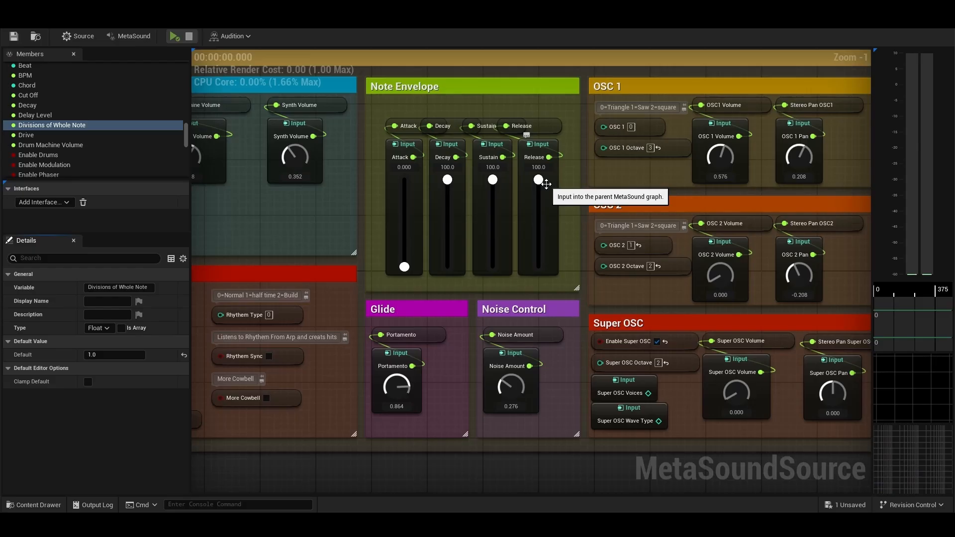
pyautogui.moveTo(539, 180); pyautogui.dragTo(538, 268)
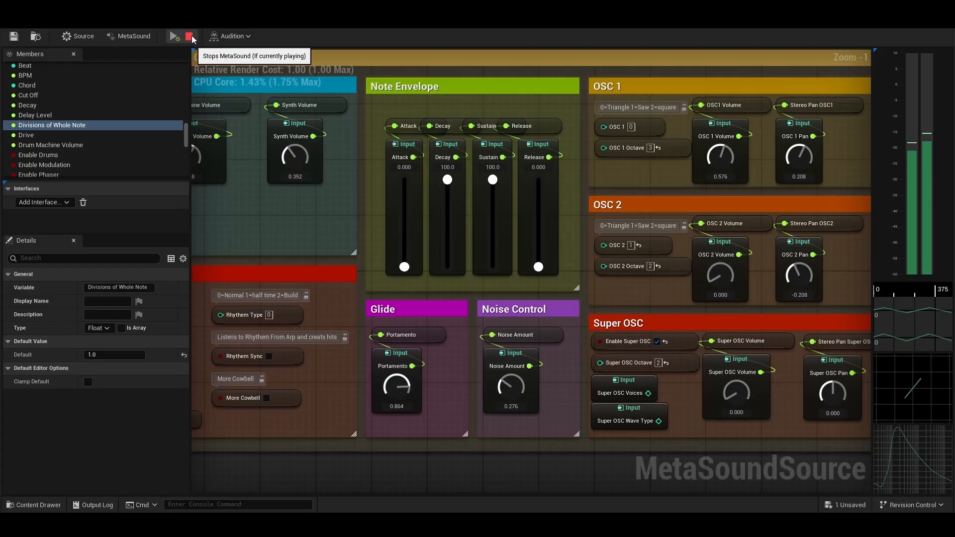
pyautogui.click(192, 36)
# Raise the Note Envelope's Release to about 30 and on to about 37 while previewing the sound, and stop playback
pyautogui.moveTo(537, 267); pyautogui.dragTo(538, 241)
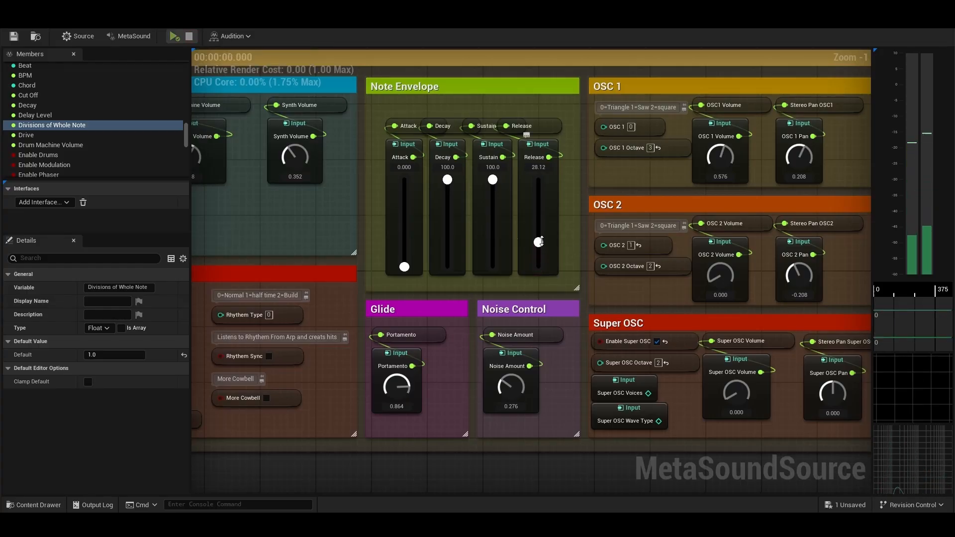
pyautogui.click(174, 37)
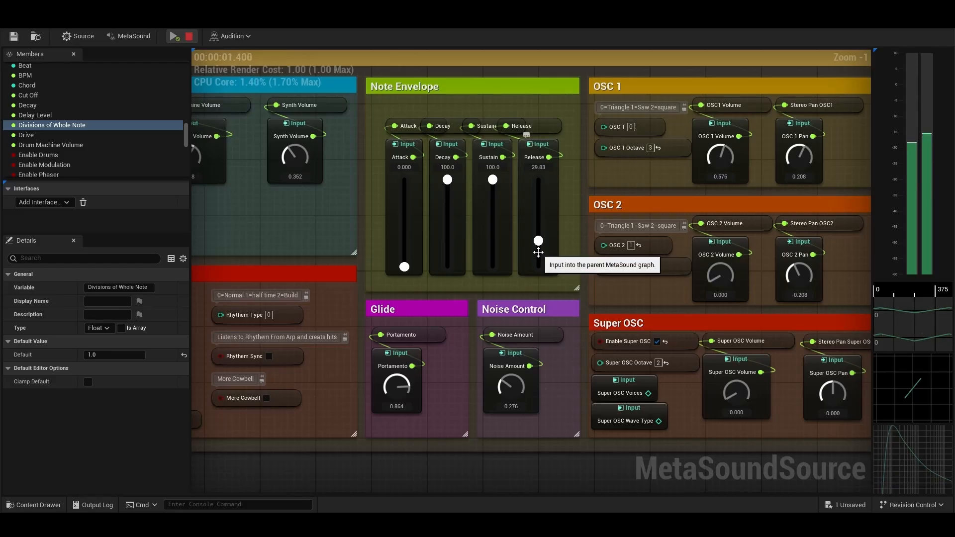
pyautogui.moveTo(538, 253); pyautogui.dragTo(542, 243)
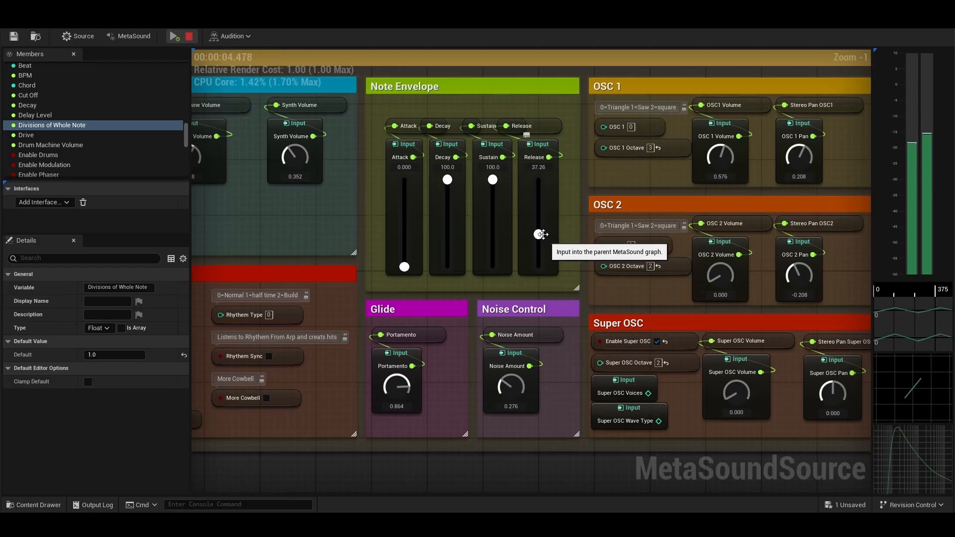
pyautogui.click(192, 36)
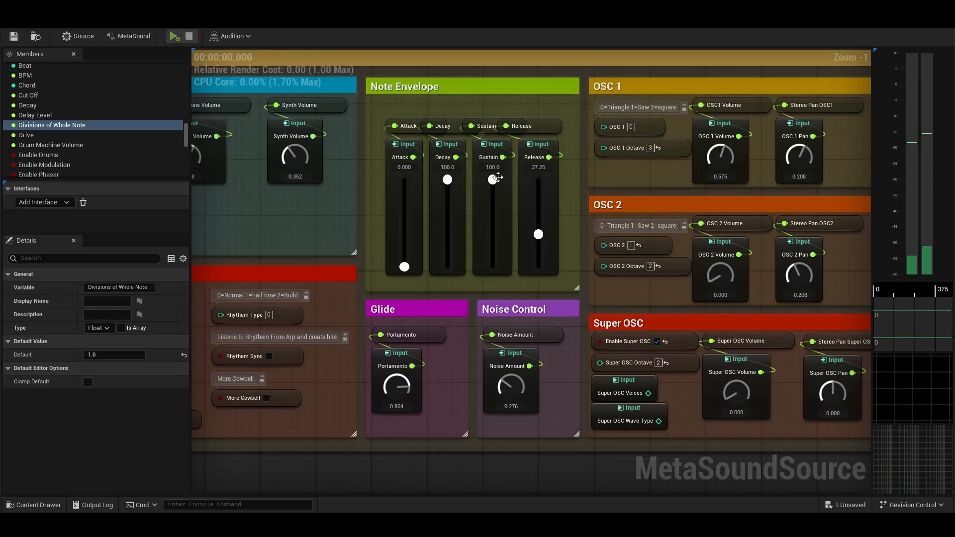
# Set the Note Envelope's Sustain to about 58.4 and Release to about 31.5, and play the MetaSound
pyautogui.moveTo(492, 180); pyautogui.dragTo(499, 228)
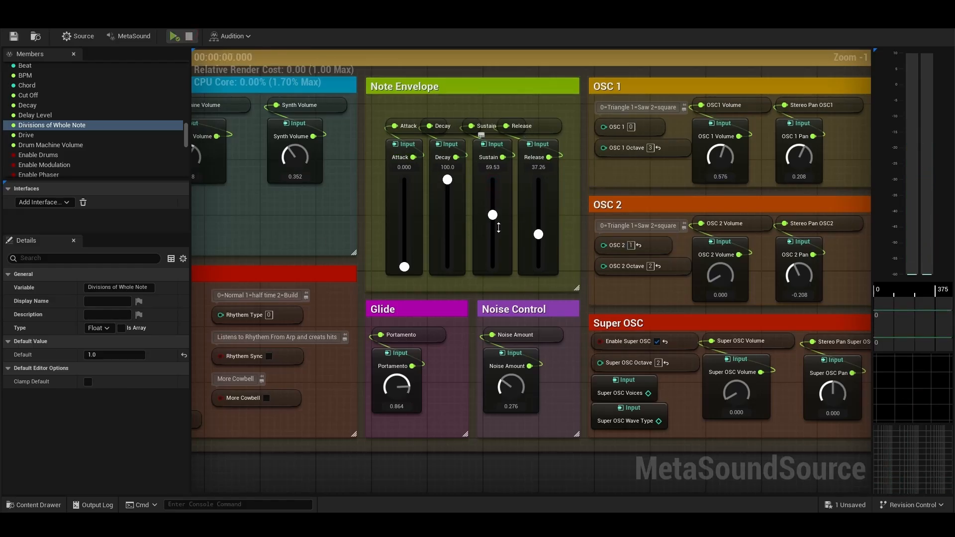
pyautogui.click(545, 255)
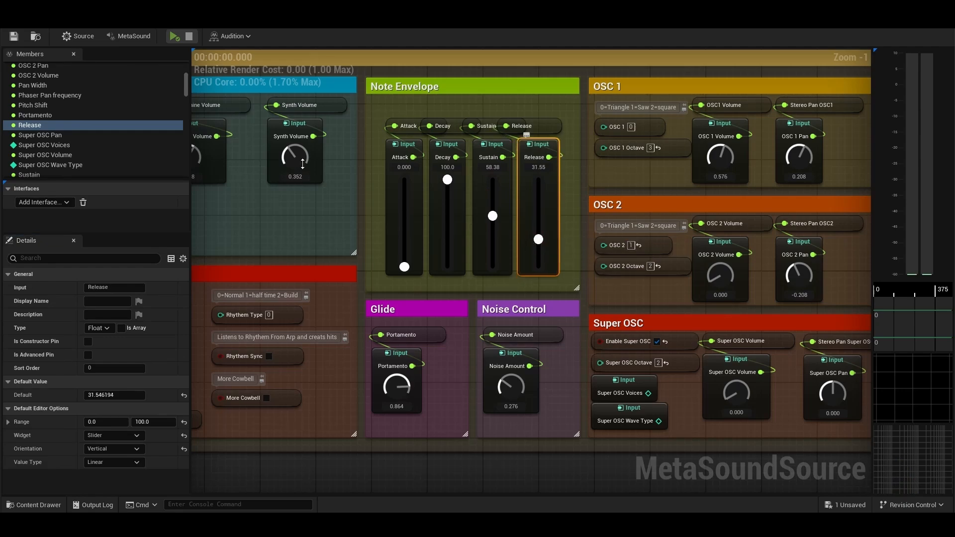
pyautogui.click(174, 38)
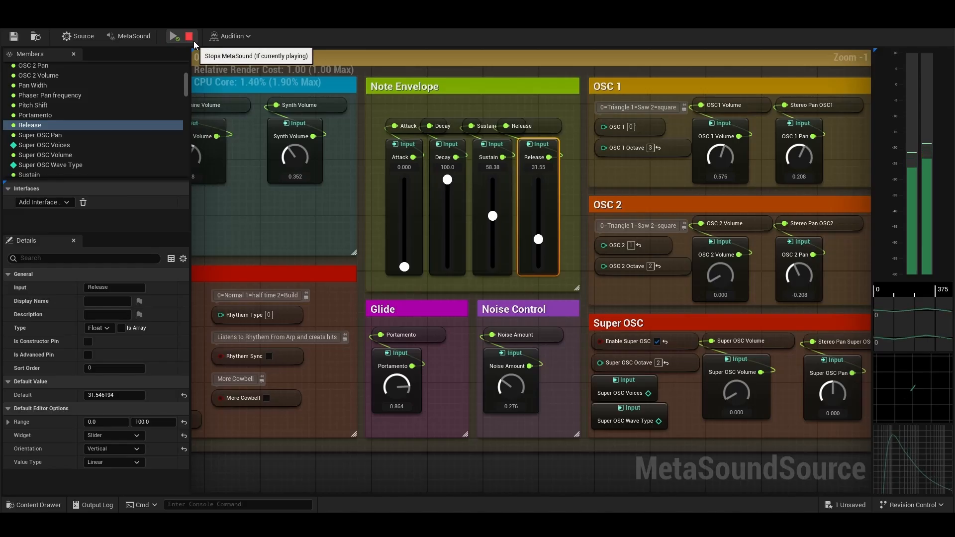
# Lower the Note Envelope's Sustain to about 18.4 during playback, stop the sound, and raise Sustain to about 77
pyautogui.moveTo(492, 223); pyautogui.dragTo(499, 251)
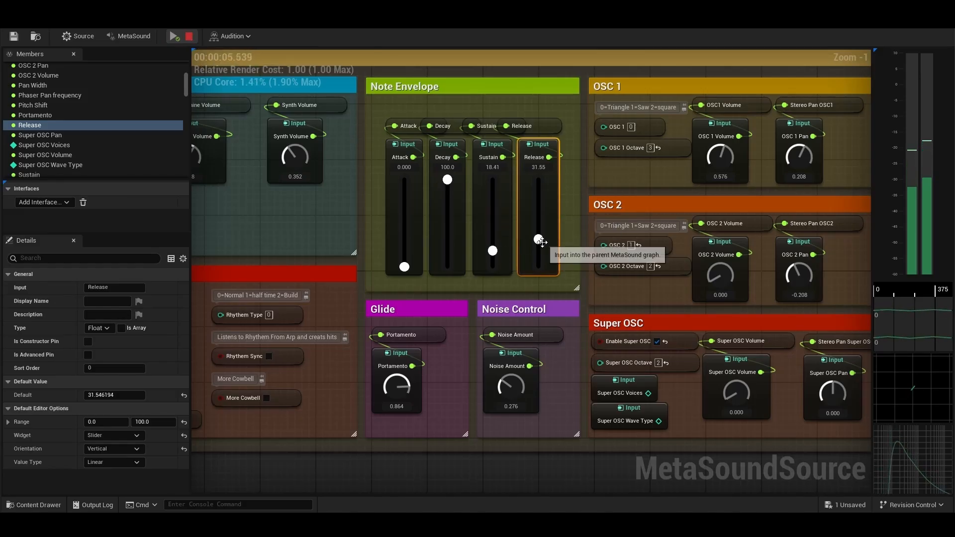
pyautogui.click(189, 37)
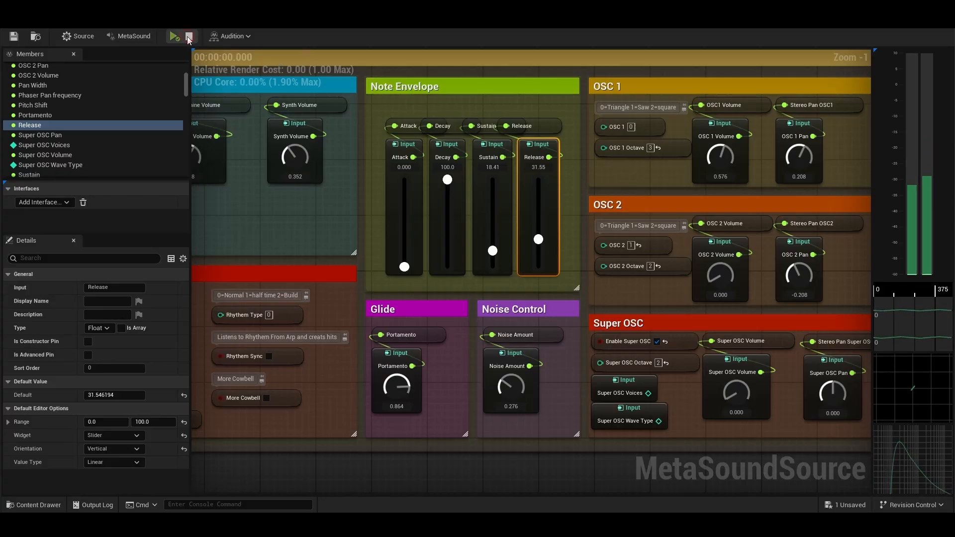
pyautogui.moveTo(492, 223); pyautogui.dragTo(492, 191)
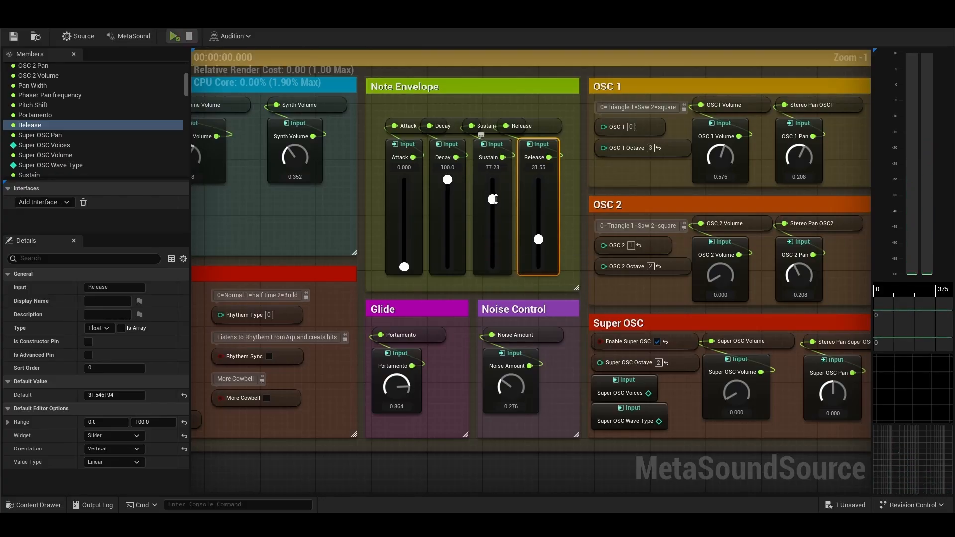
# Raise the Note Envelope's Sustain and Release sliders to their maximum of 100
pyautogui.moveTo(543, 243); pyautogui.dragTo(573, 234)
pyautogui.click(402, 102)
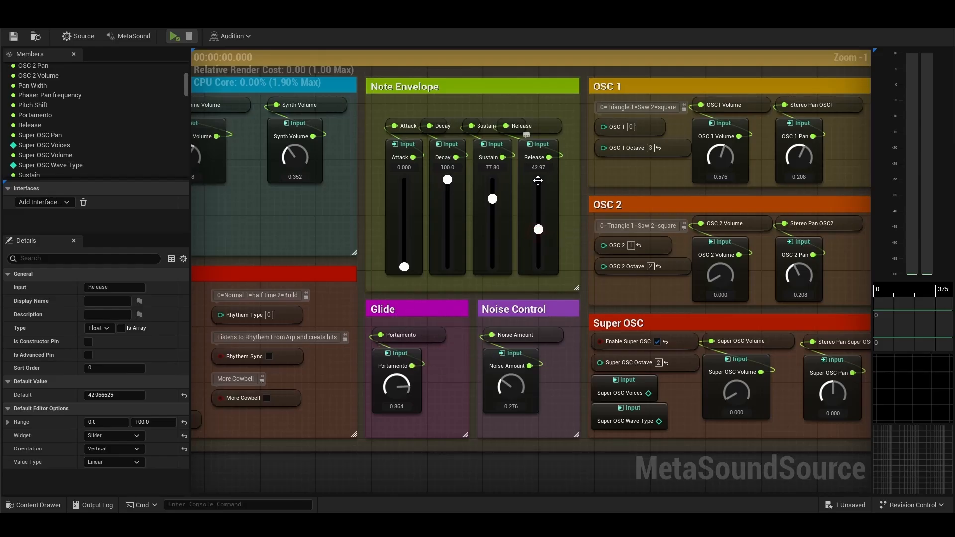
pyautogui.moveTo(538, 231); pyautogui.dragTo(538, 180)
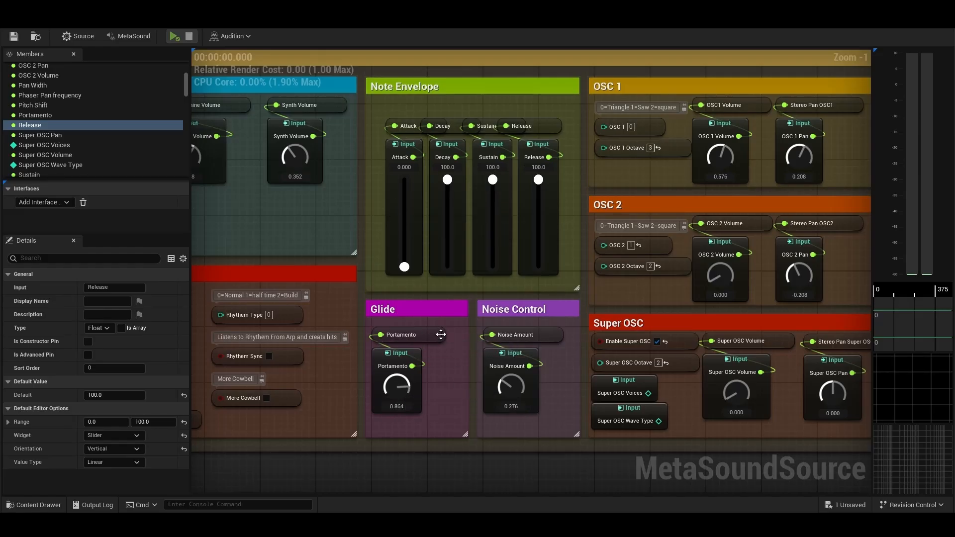
# Play the MetaSound, sweep the Glide section's Portamento up to 1 and down to 0, and stop playback
pyautogui.moveTo(454, 382); pyautogui.dragTo(450, 290, button='right')
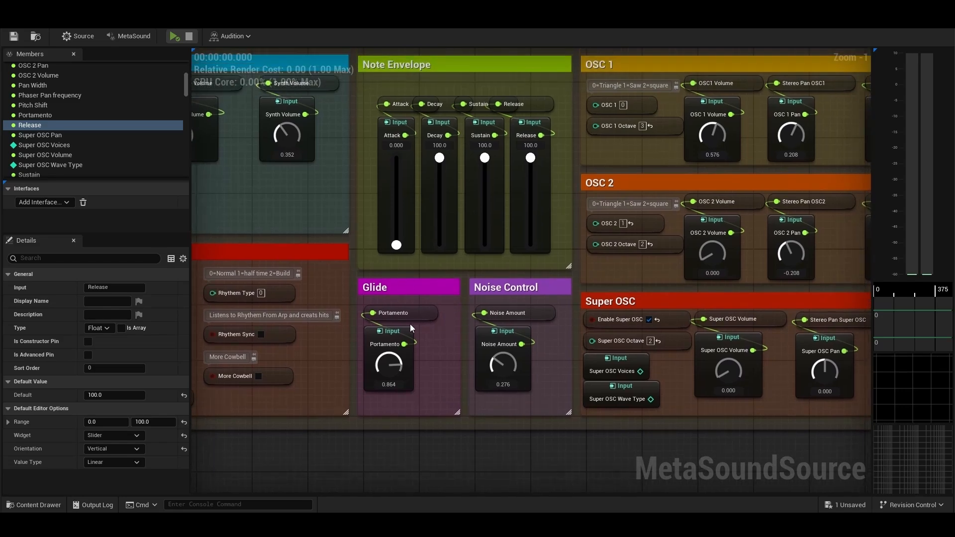
pyautogui.click(175, 35)
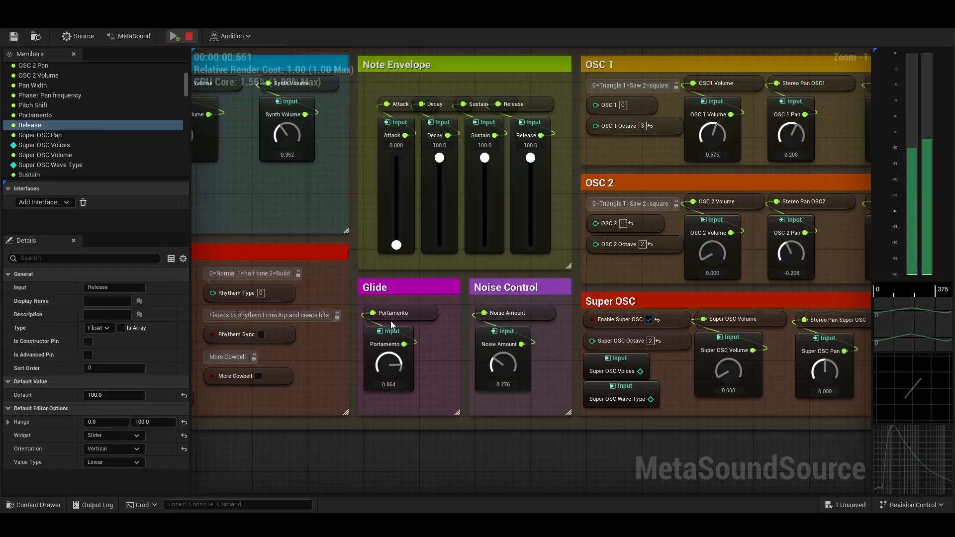
pyautogui.moveTo(393, 364); pyautogui.dragTo(394, 327)
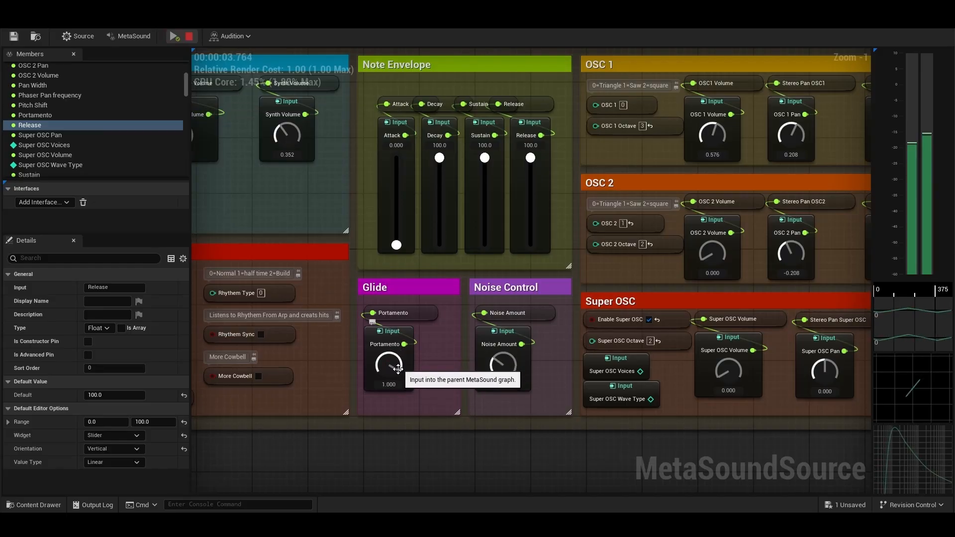
pyautogui.moveTo(395, 369)
pyautogui.mouseDown()
pyautogui.moveTo(392, 399)
pyautogui.moveTo(389, 382)
pyautogui.mouseUp()
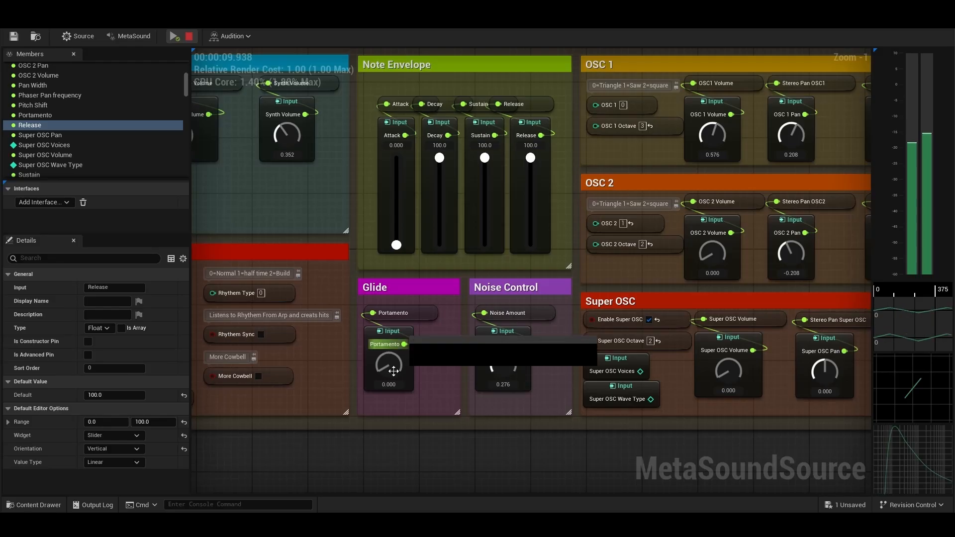
pyautogui.click(194, 37)
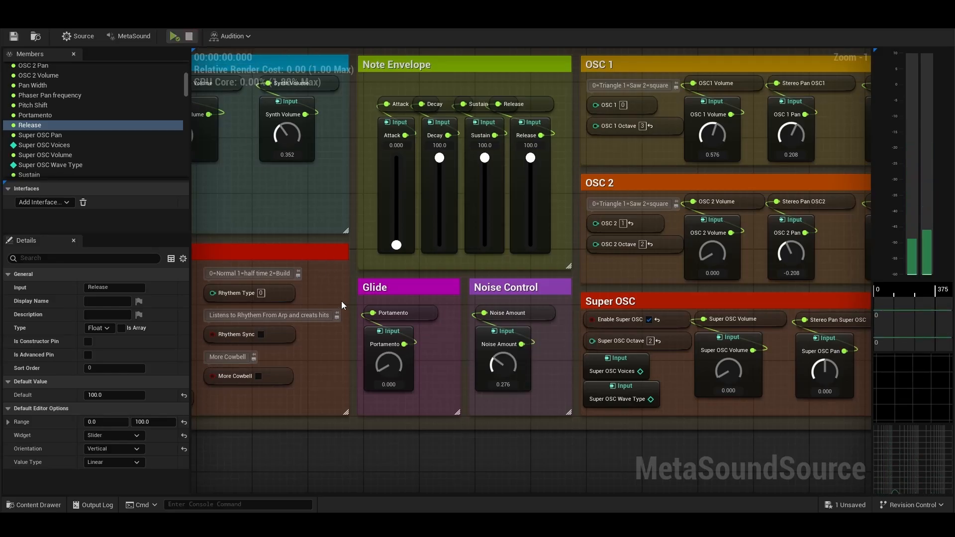
# Raise Portamento to about 0.868, then preview the MetaSound and stop it
pyautogui.moveTo(377, 364); pyautogui.dragTo(381, 325)
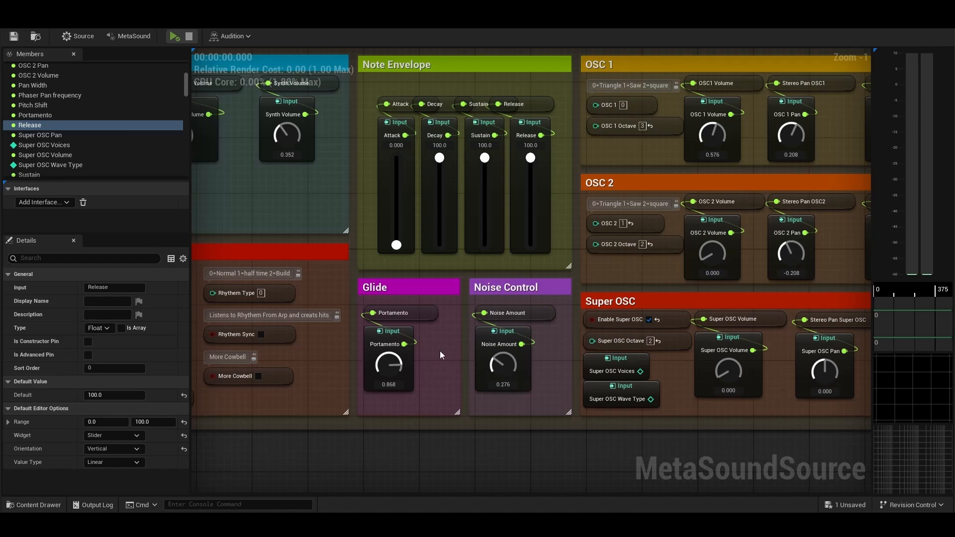
pyautogui.click(174, 36)
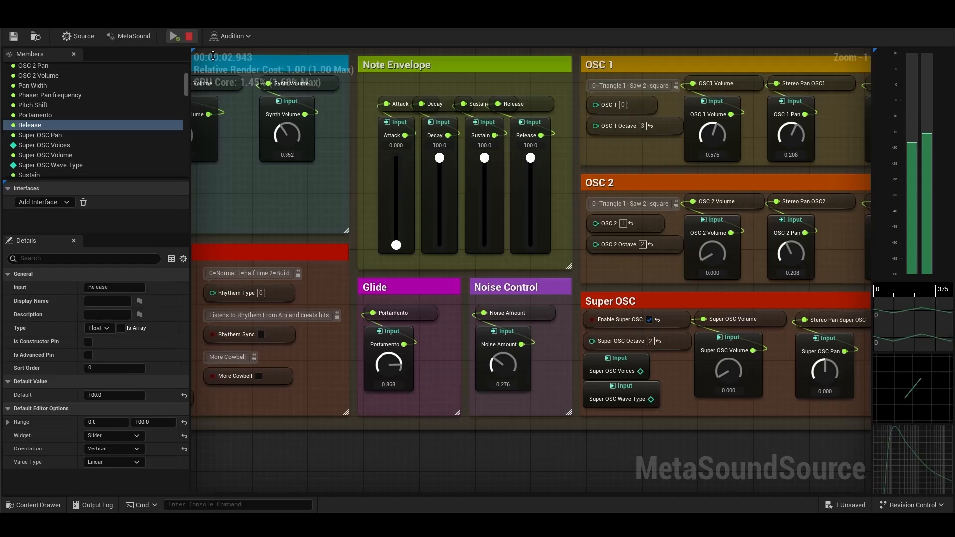
pyautogui.click(189, 36)
# Lower the Noise Amount in the Noise Control section to about 0.236
pyautogui.moveTo(522, 372); pyautogui.dragTo(461, 386, button='right')
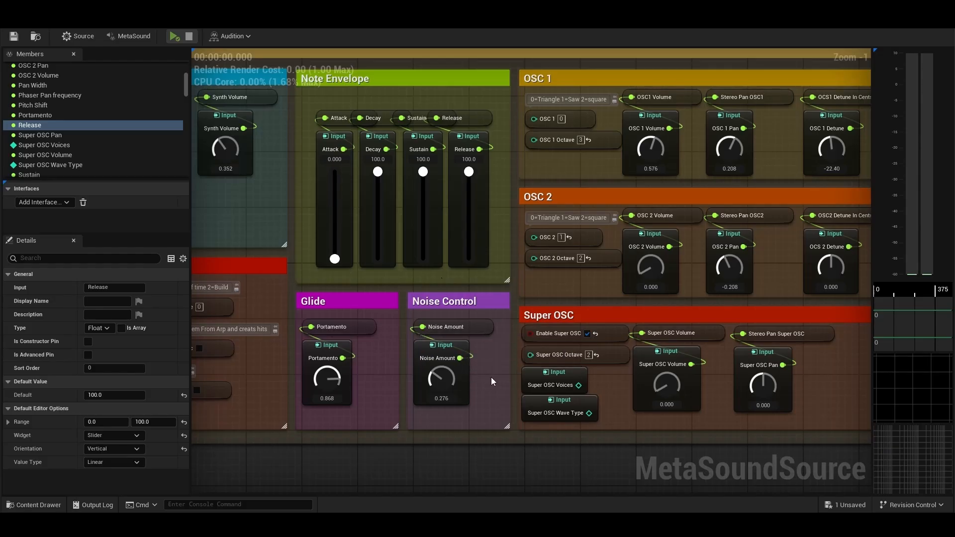
pyautogui.moveTo(491, 377); pyautogui.dragTo(505, 331, button='right')
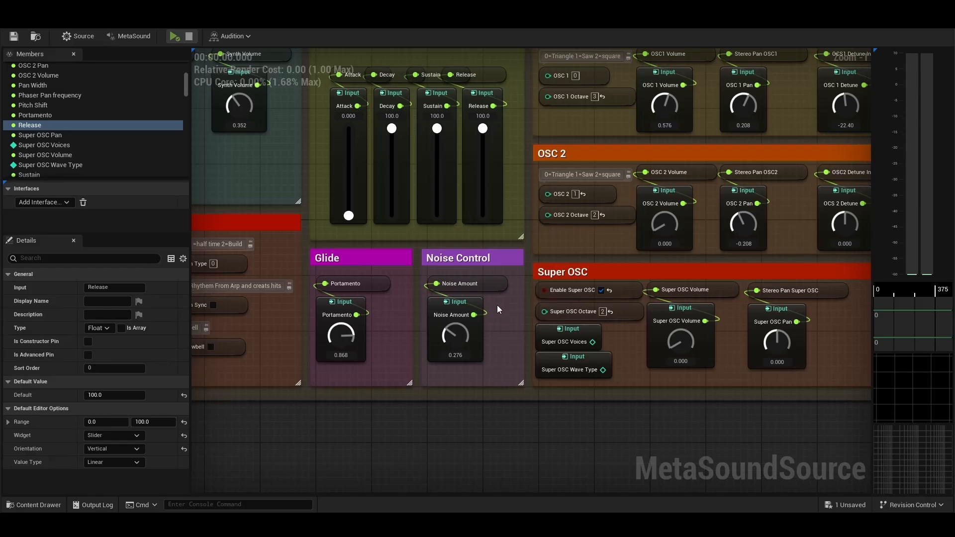
pyautogui.moveTo(497, 306); pyautogui.dragTo(433, 338, button='right')
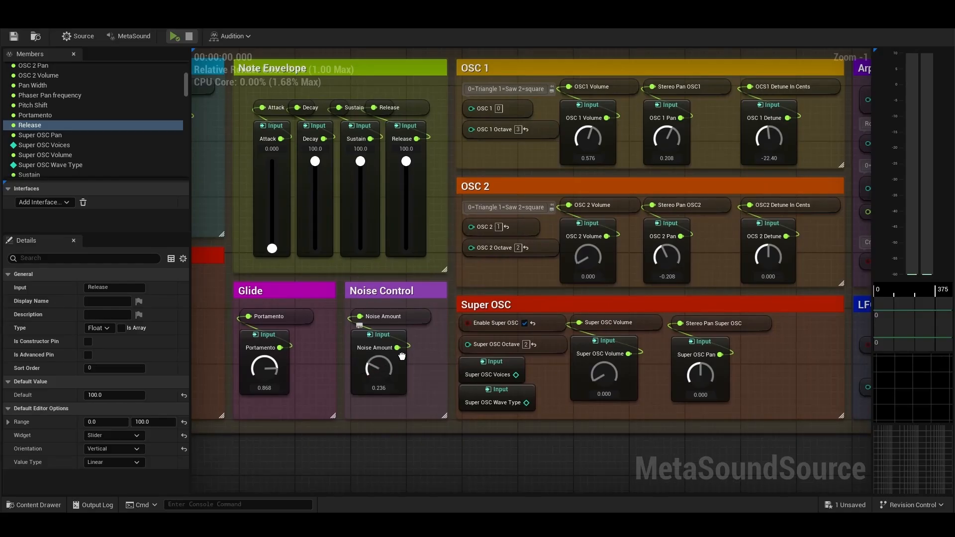
pyautogui.click(393, 317)
pyautogui.click(378, 340)
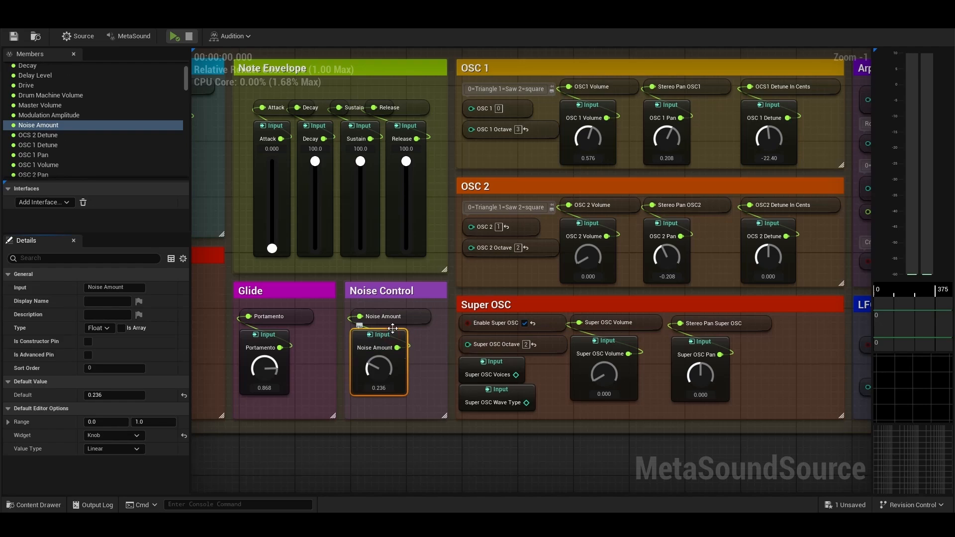
# Preview the MetaSound while raising Super OSC Volume to about 0.296 and Noise Amount to 1, and stop playback
pyautogui.click(570, 300)
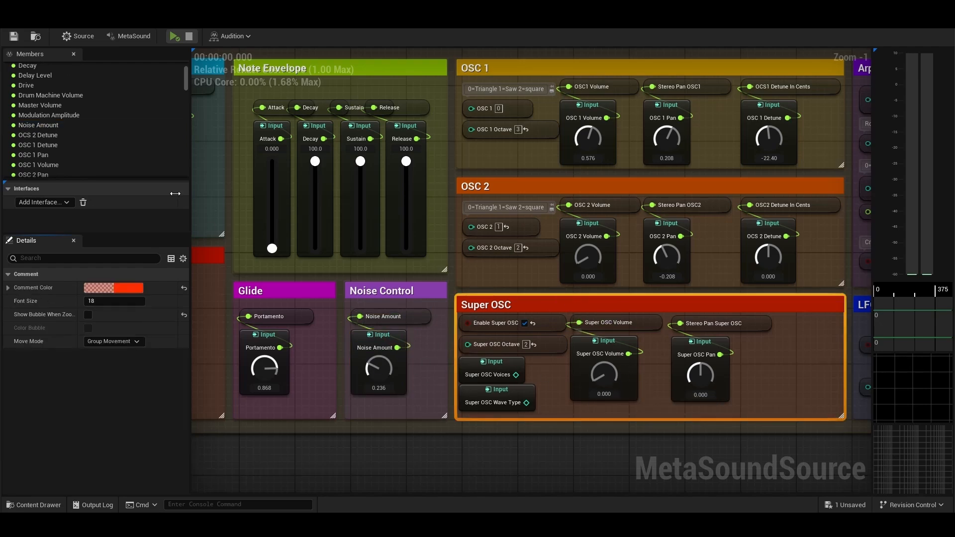
pyautogui.click(174, 35)
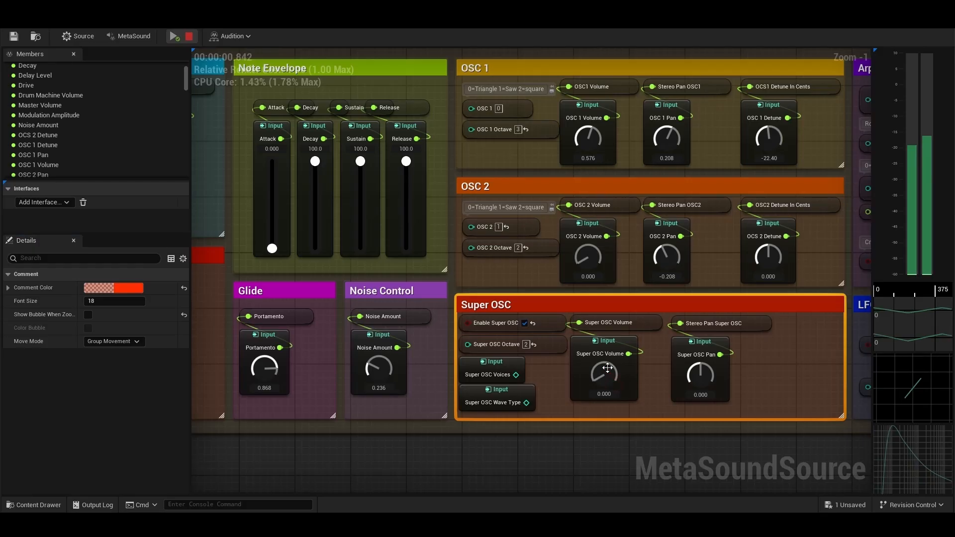
pyautogui.moveTo(603, 369)
pyautogui.mouseDown()
pyautogui.moveTo(600, 341)
pyautogui.moveTo(599, 358)
pyautogui.mouseUp()
pyautogui.moveTo(381, 349); pyautogui.dragTo(382, 214)
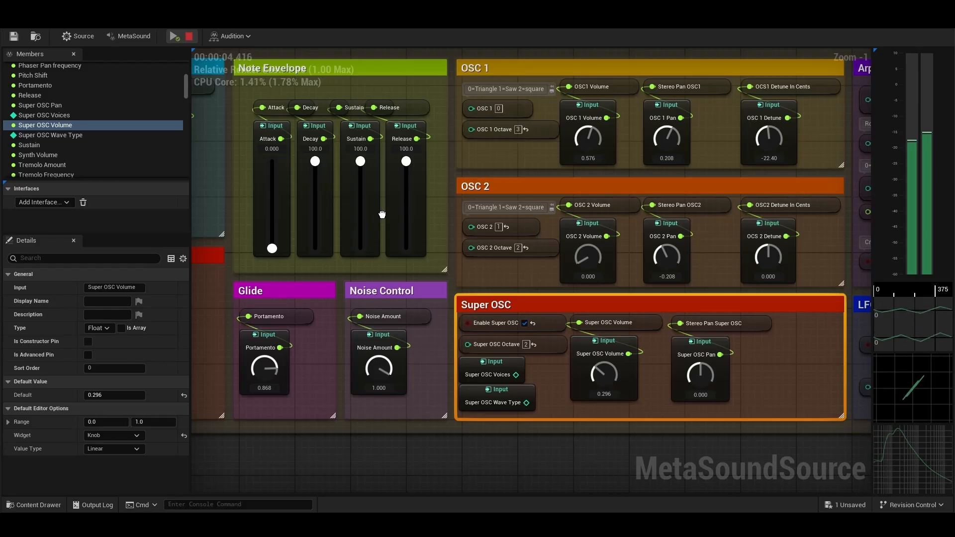
pyautogui.click(189, 39)
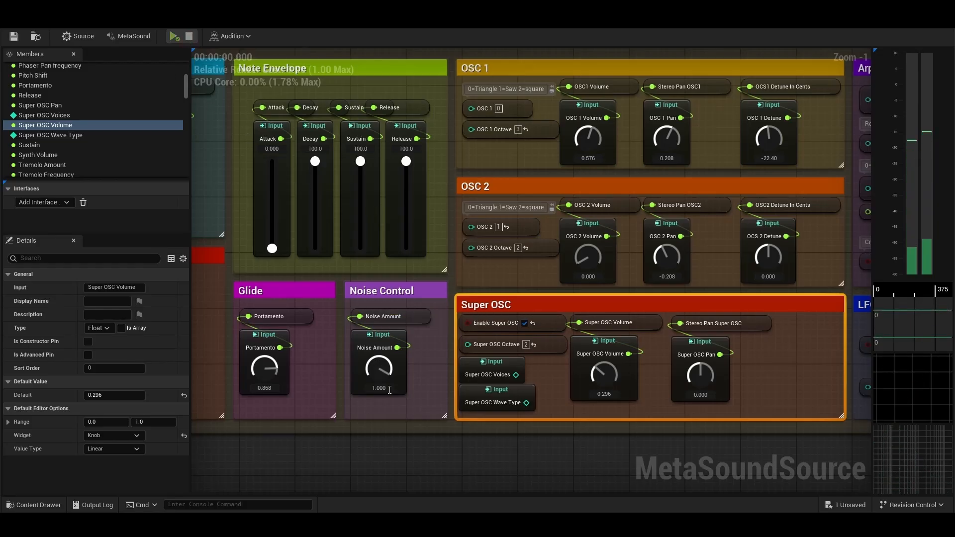
# Reduce the Noise Amount to about 0.308 and turn the Super OSC Volume down to 0
pyautogui.moveTo(381, 370); pyautogui.dragTo(382, 377)
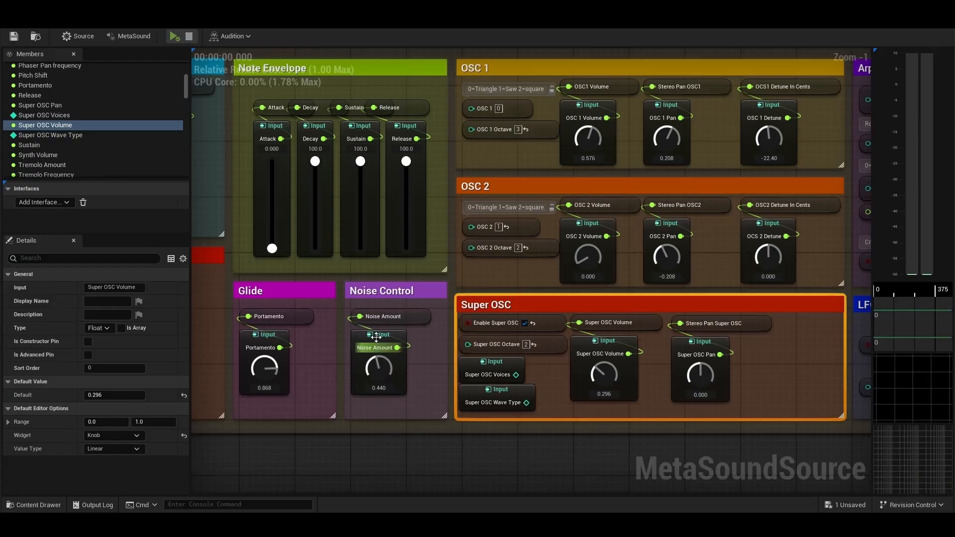
pyautogui.moveTo(462, 272); pyautogui.dragTo(433, 274, button='right')
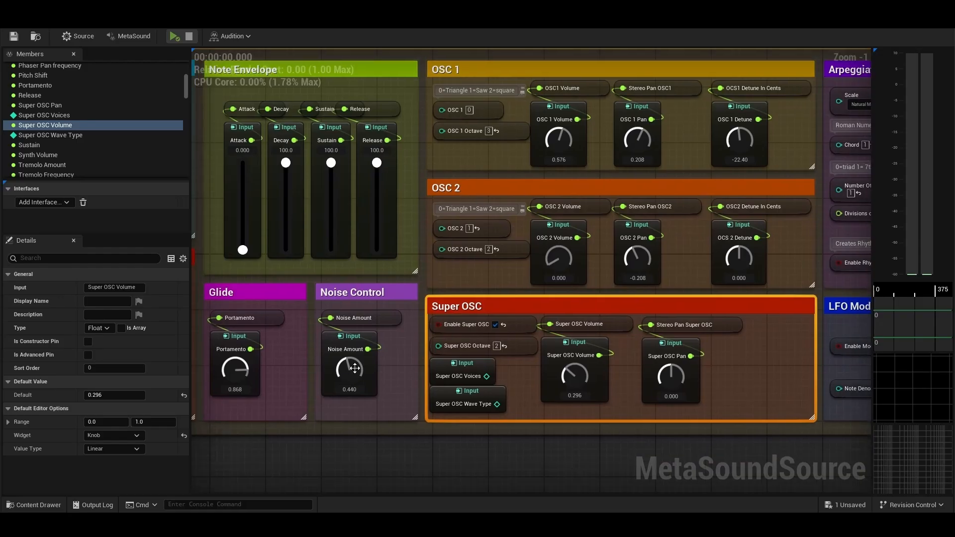
pyautogui.moveTo(355, 369); pyautogui.dragTo(353, 380)
pyautogui.rightClick(435, 323)
pyautogui.click(449, 278)
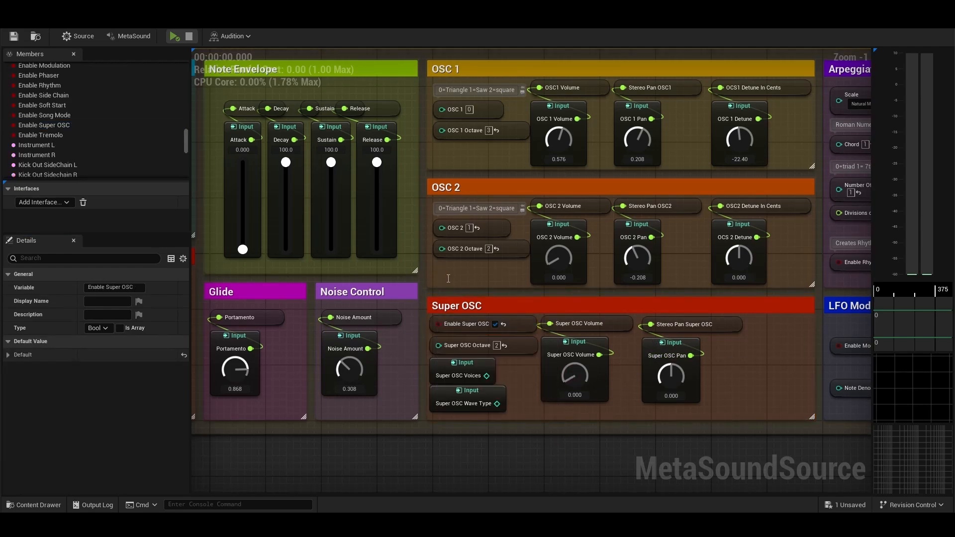
# Examine and compare the controls of the OSC 1 and OSC 2 sections
pyautogui.moveTo(439, 271); pyautogui.dragTo(394, 291, button='right')
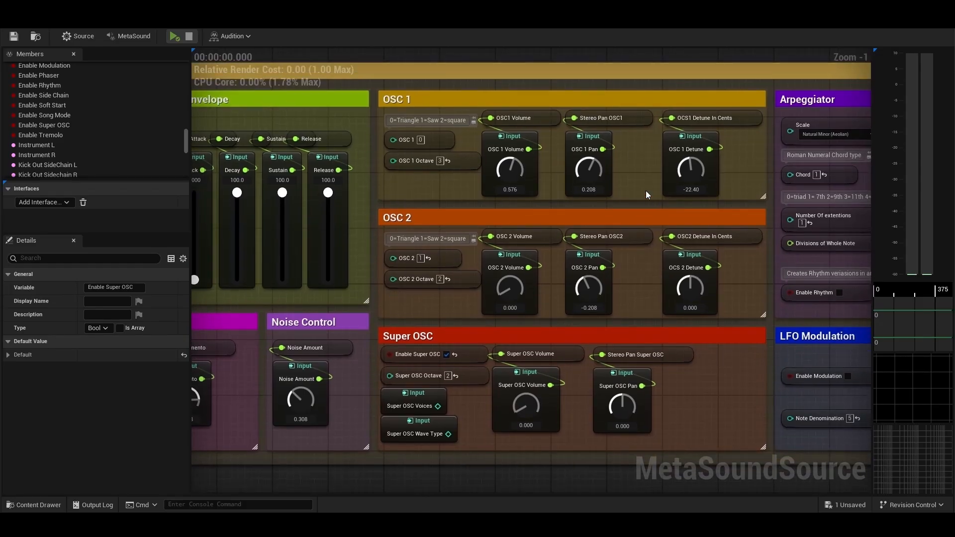
pyautogui.click(448, 117)
pyautogui.click(460, 225)
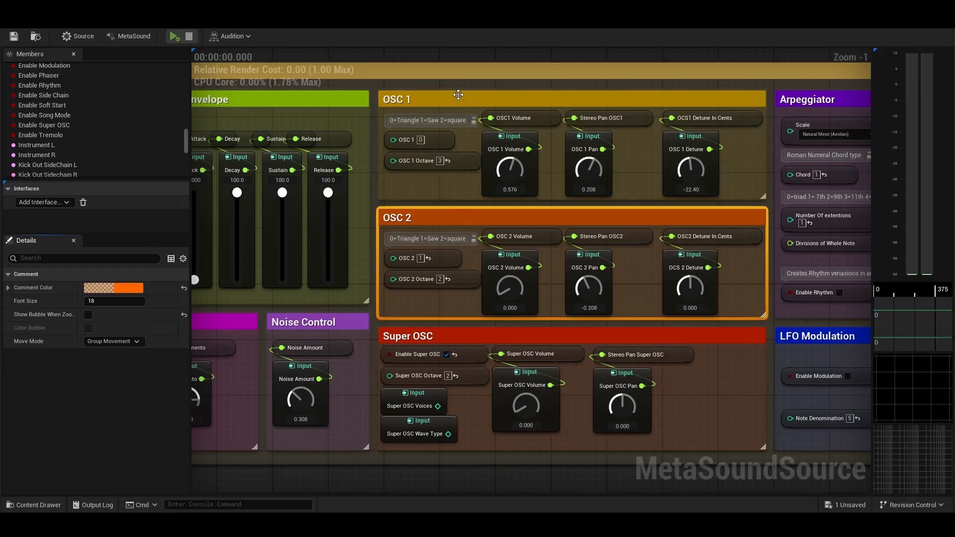
pyautogui.click(457, 99)
pyautogui.click(461, 225)
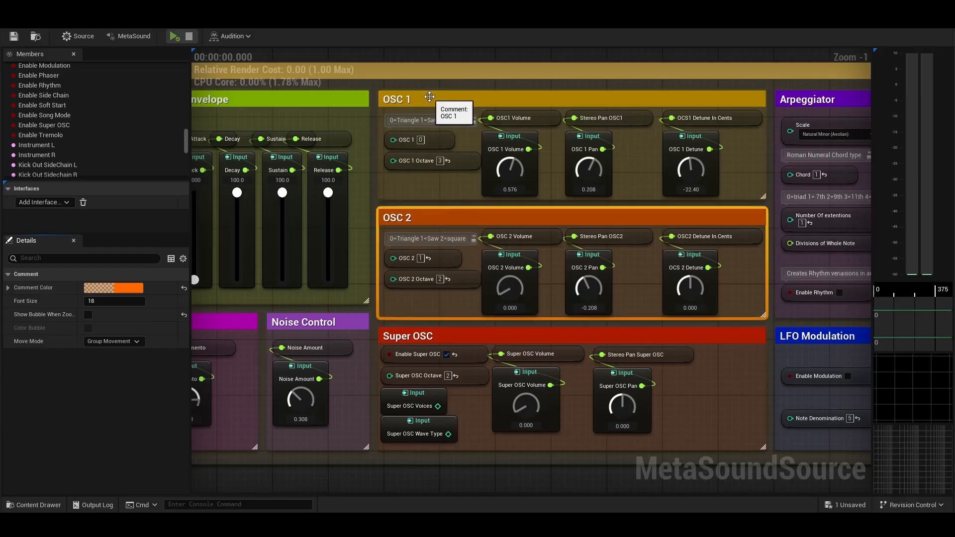
pyautogui.click(428, 97)
pyautogui.click(461, 217)
pyautogui.click(460, 98)
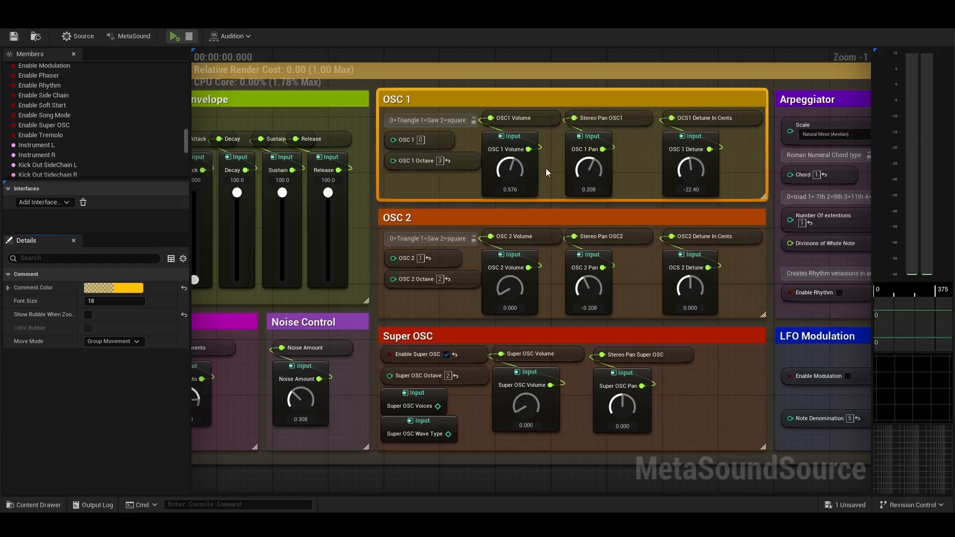
# Reset OSC 1's Detune and Pan values to 0
pyautogui.doubleClick(694, 190)
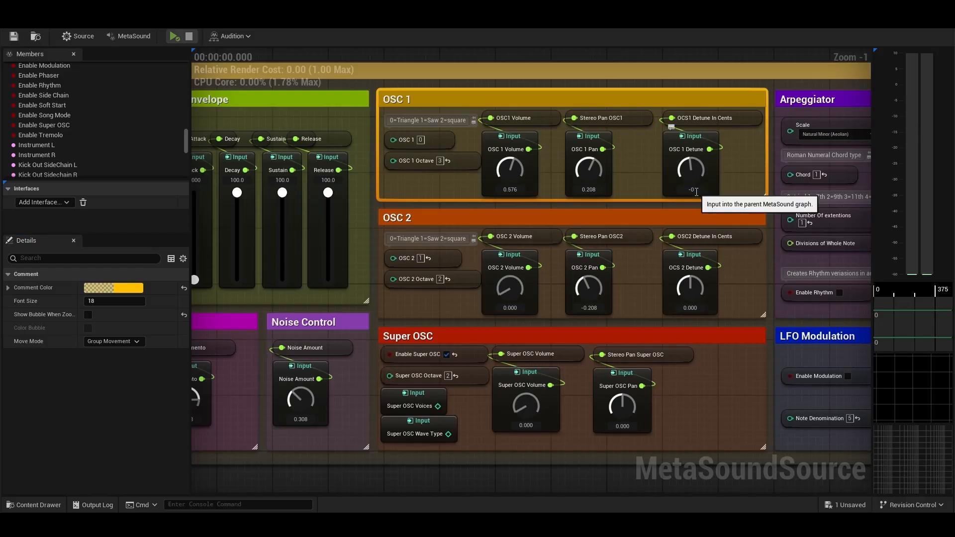
pyautogui.press('Return')
pyautogui.doubleClick(592, 191)
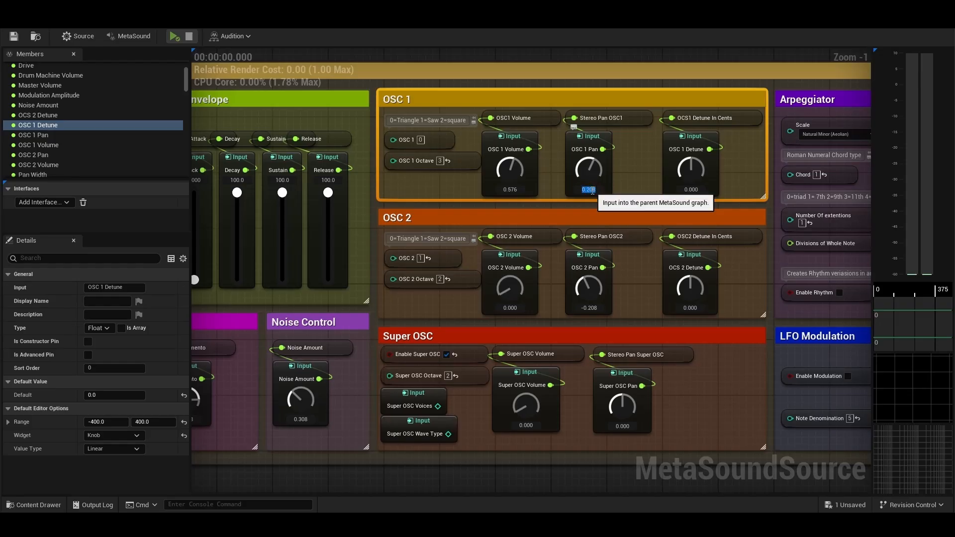
pyautogui.write('0')
pyautogui.press('Return')
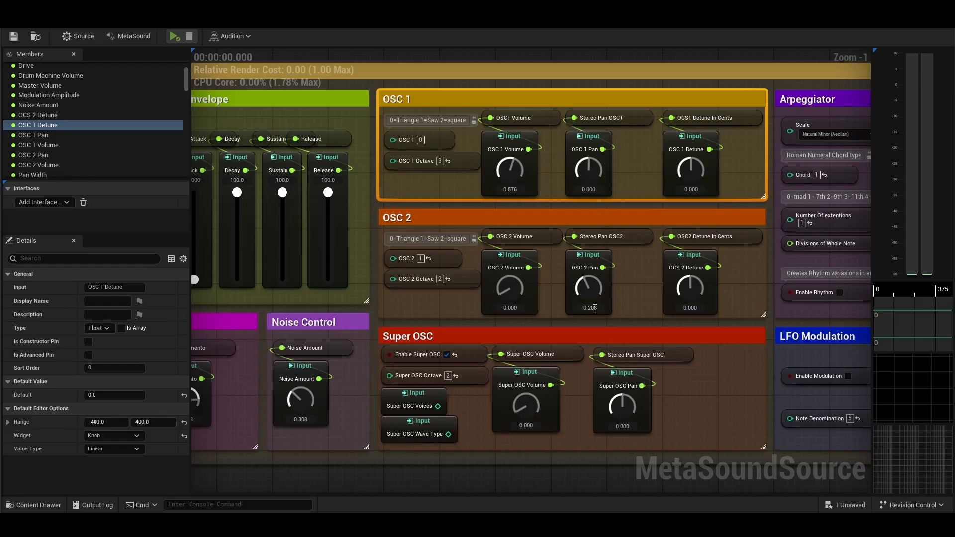
# Set the OSC 2 Pan value to 0
pyautogui.doubleClick(591, 308)
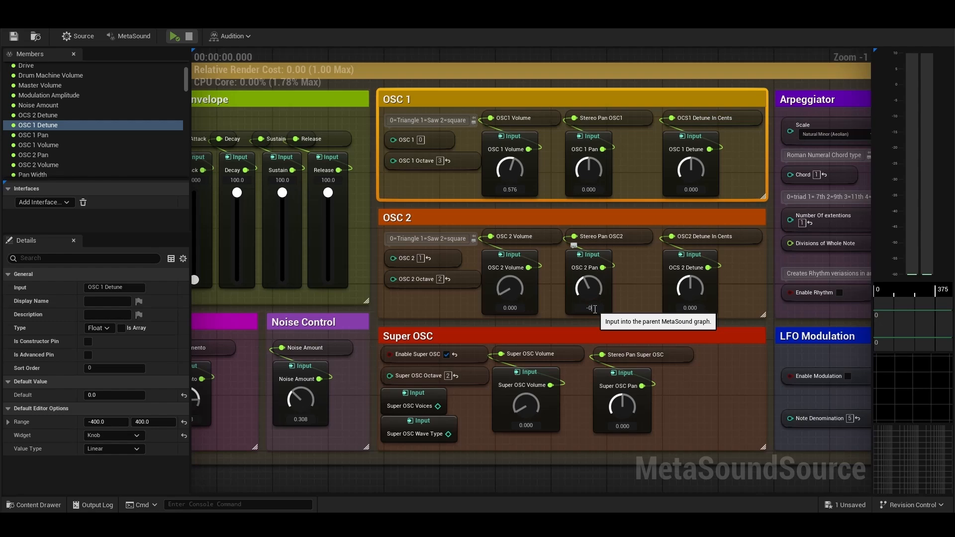
pyautogui.write('0')
pyautogui.press('Return')
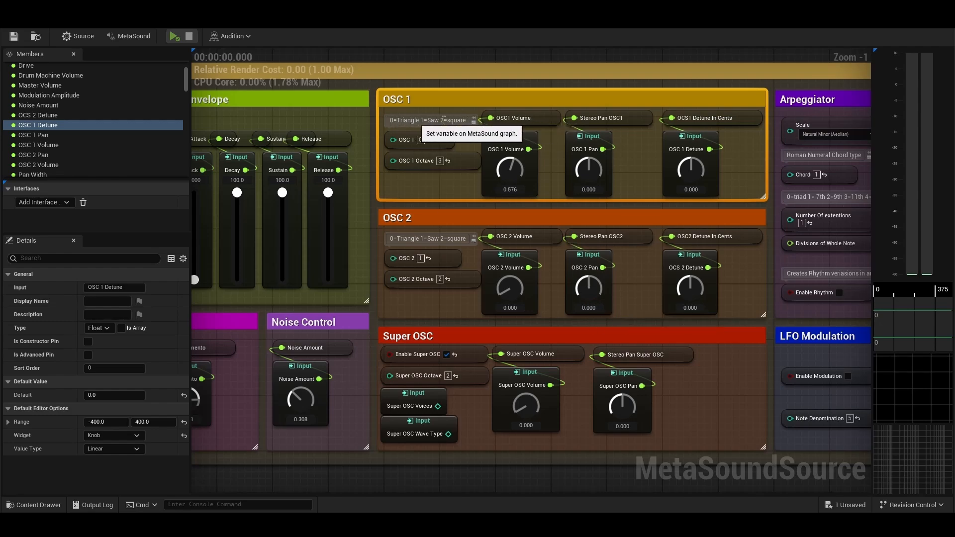
# Select the OSC 1 wave type variable and play the MetaSound with its triangle setting of 0
pyautogui.click(475, 148)
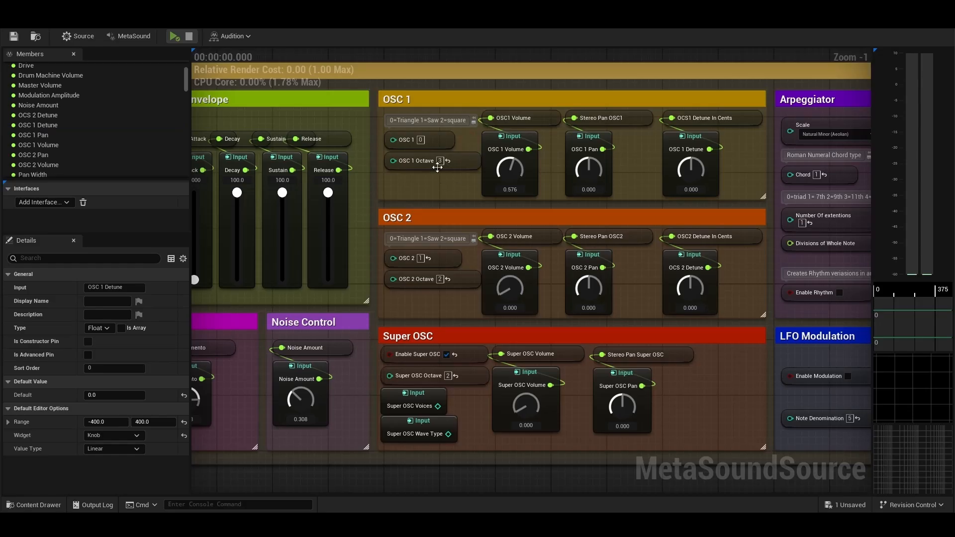
pyautogui.click(421, 140)
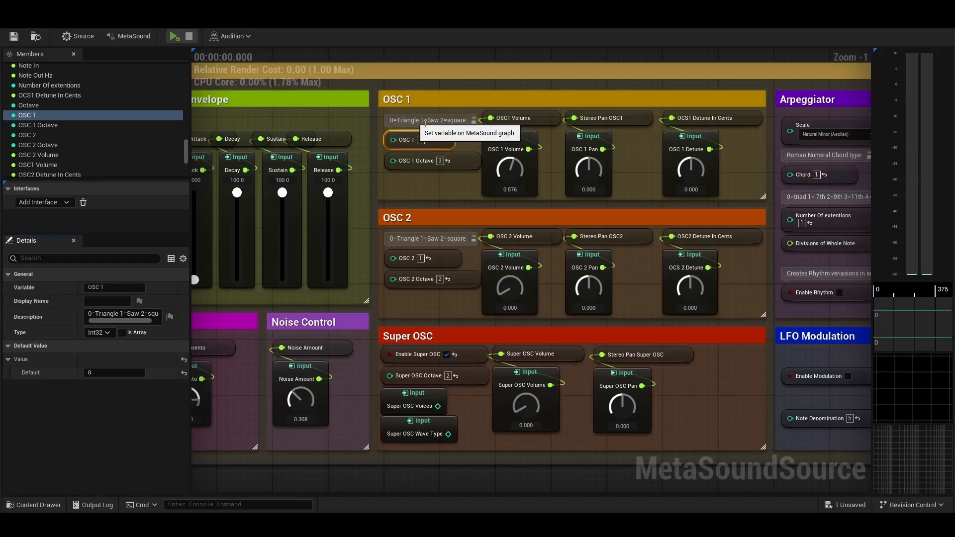
pyautogui.click(175, 37)
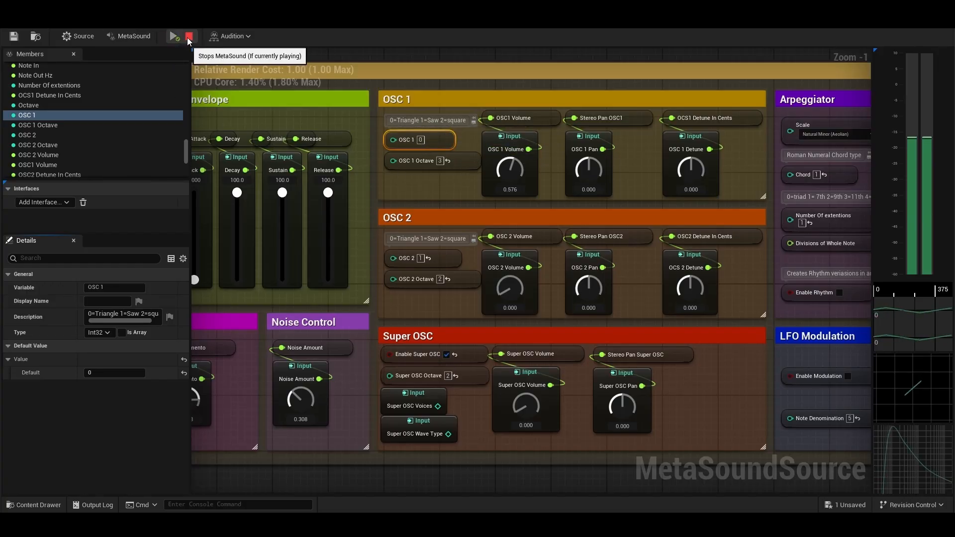
# Try different OSC 1 Pan and Detune amounts during playback, and return both values to 0
pyautogui.click(189, 37)
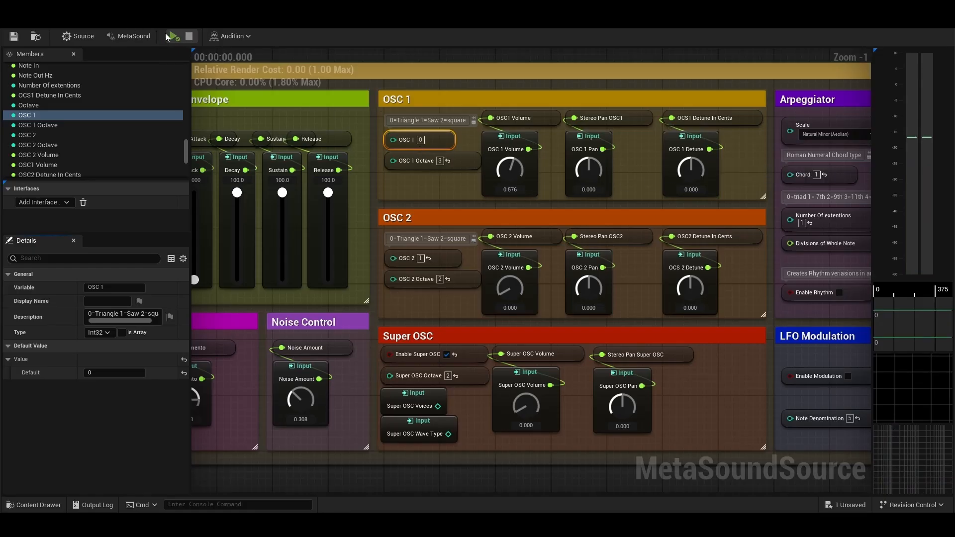
pyautogui.moveTo(590, 172)
pyautogui.mouseDown()
pyautogui.moveTo(590, 256)
pyautogui.moveTo(577, 97)
pyautogui.moveTo(591, 206)
pyautogui.moveTo(590, 187)
pyautogui.mouseUp()
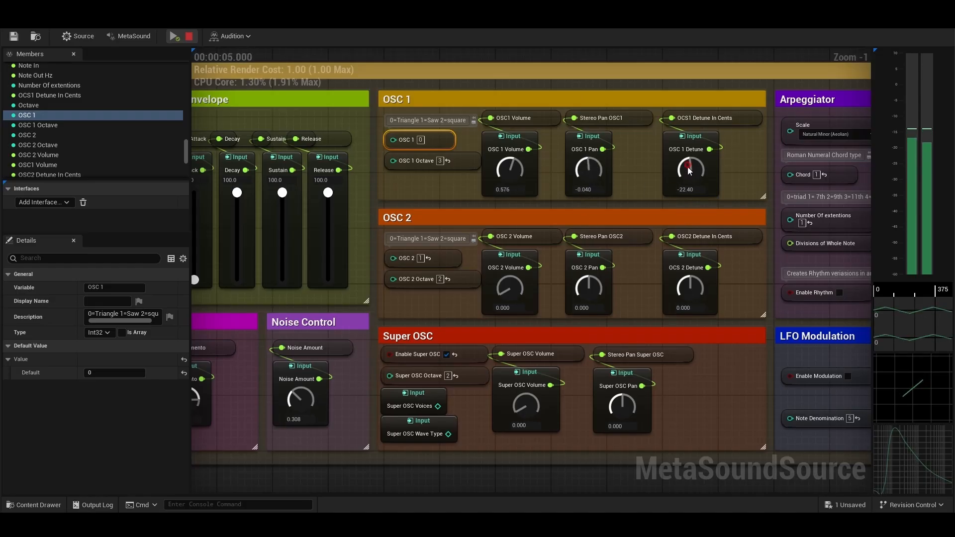
pyautogui.moveTo(689, 171); pyautogui.dragTo(693, 190)
pyautogui.hotkey('ctrl', 'a')
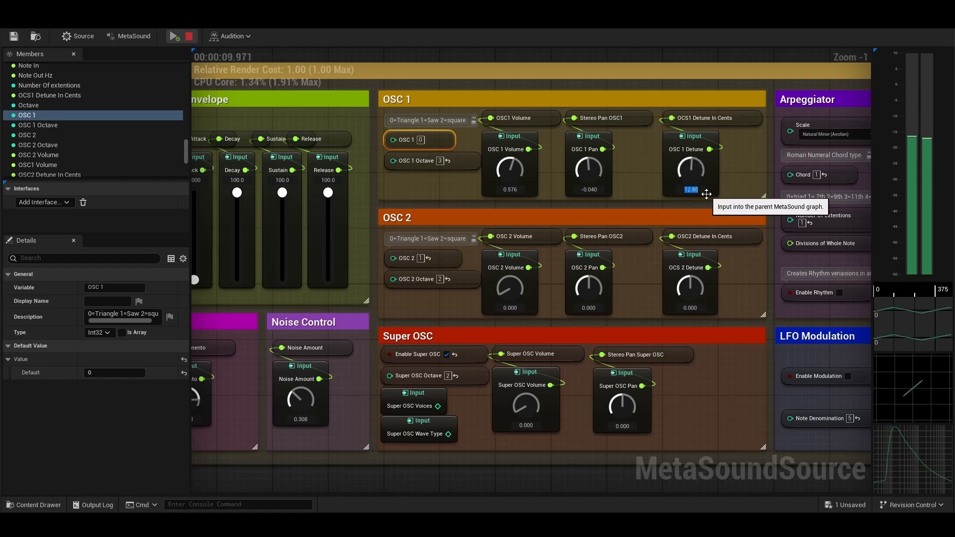
pyautogui.write('0')
pyautogui.press('Return')
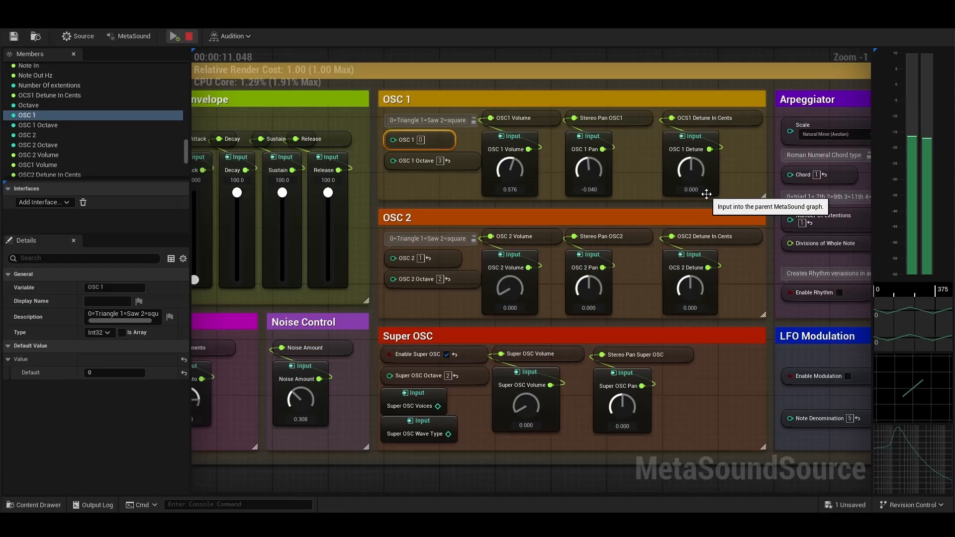
pyautogui.click(590, 190)
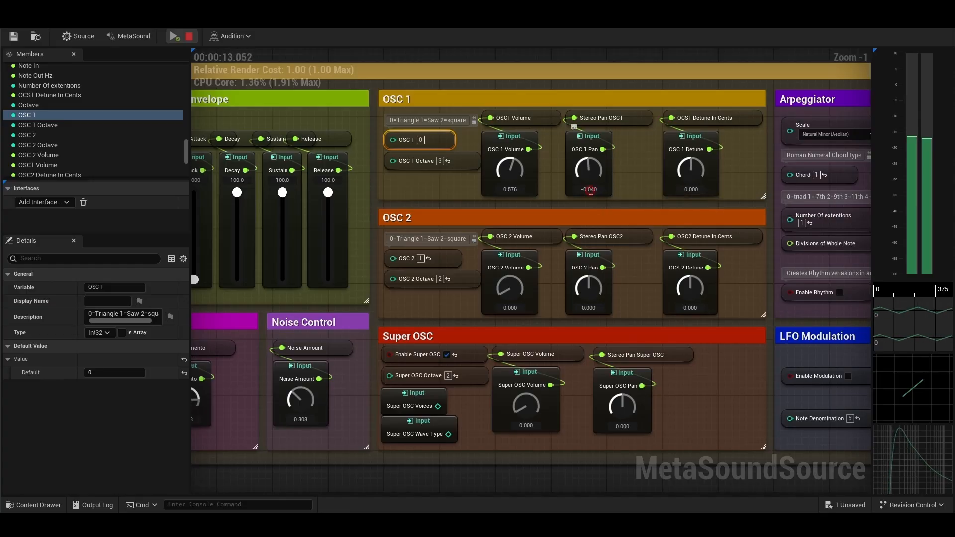
pyautogui.click(189, 36)
# Raise the OSC 2 Volume to 0.24 while previewing the MetaSound, and stop playback
pyautogui.click(461, 98)
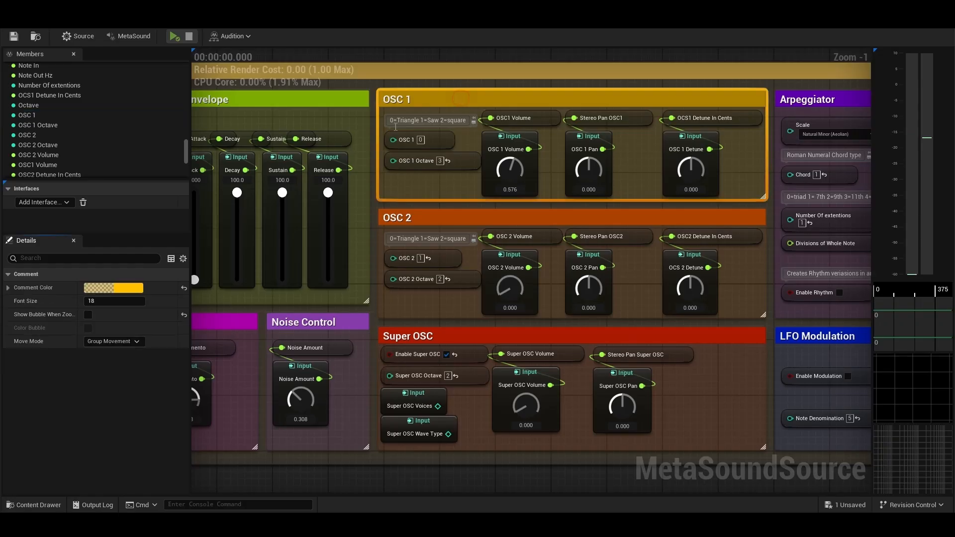
pyautogui.click(442, 217)
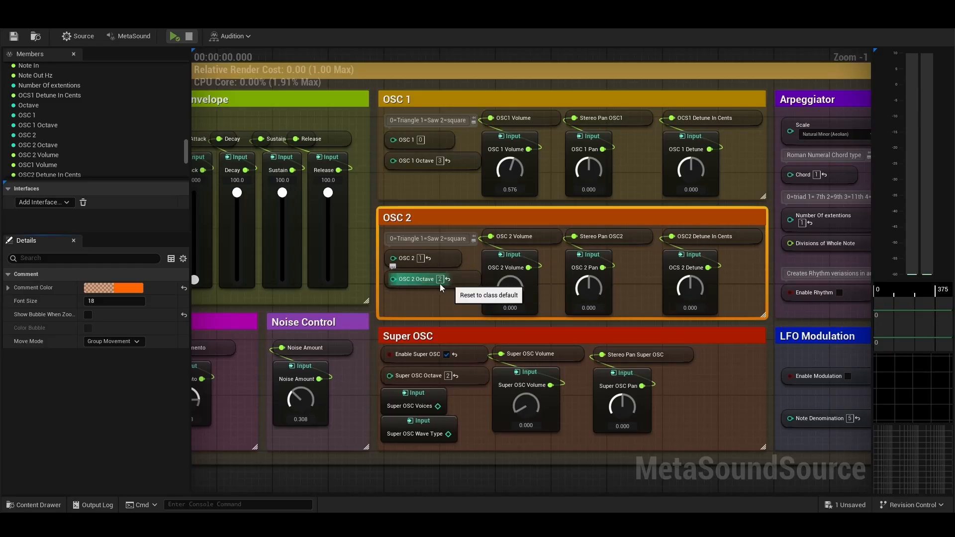
pyautogui.click(174, 36)
pyautogui.moveTo(509, 290); pyautogui.dragTo(502, 266)
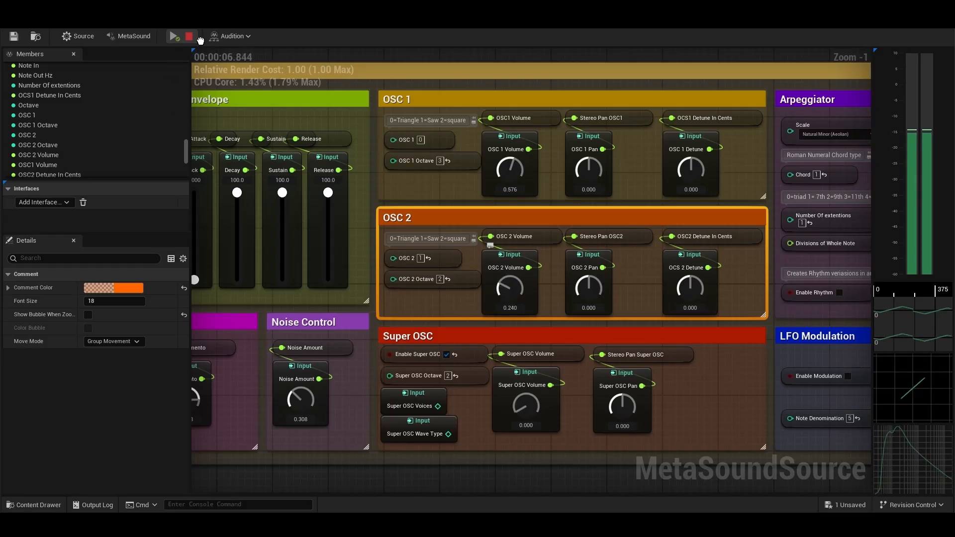
pyautogui.click(189, 36)
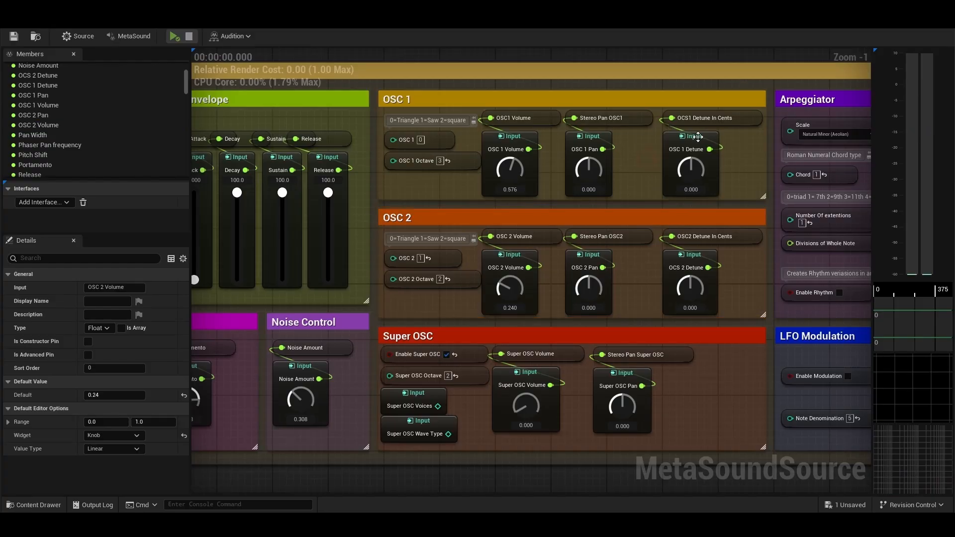
# Set OSC 1's Detune to about -16 cents while previewing the MetaSound, and stop playback
pyautogui.click(697, 139)
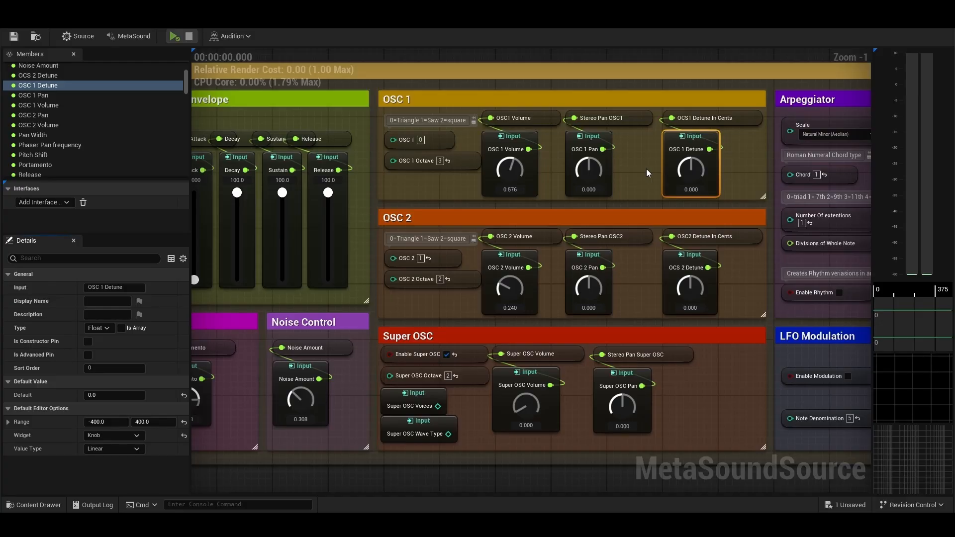
pyautogui.click(173, 37)
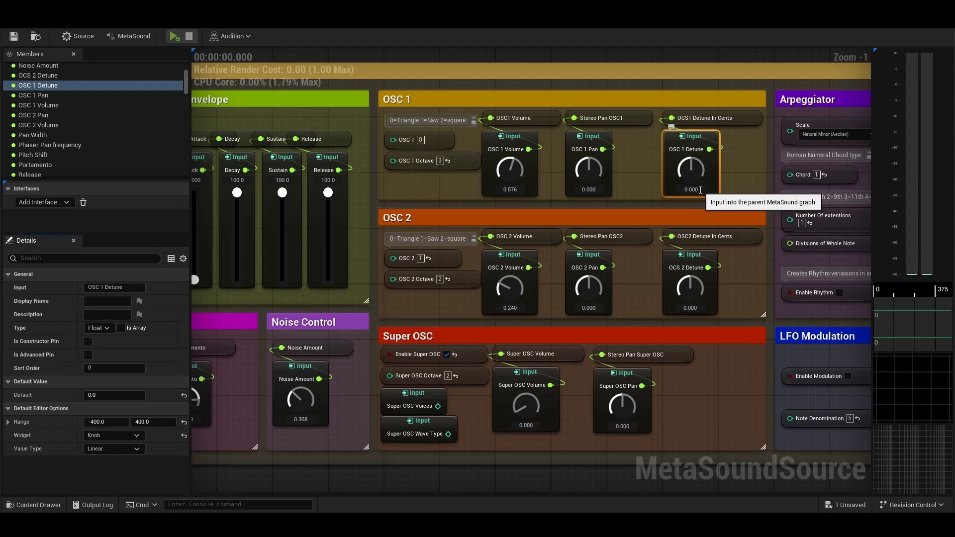
pyautogui.click(694, 193)
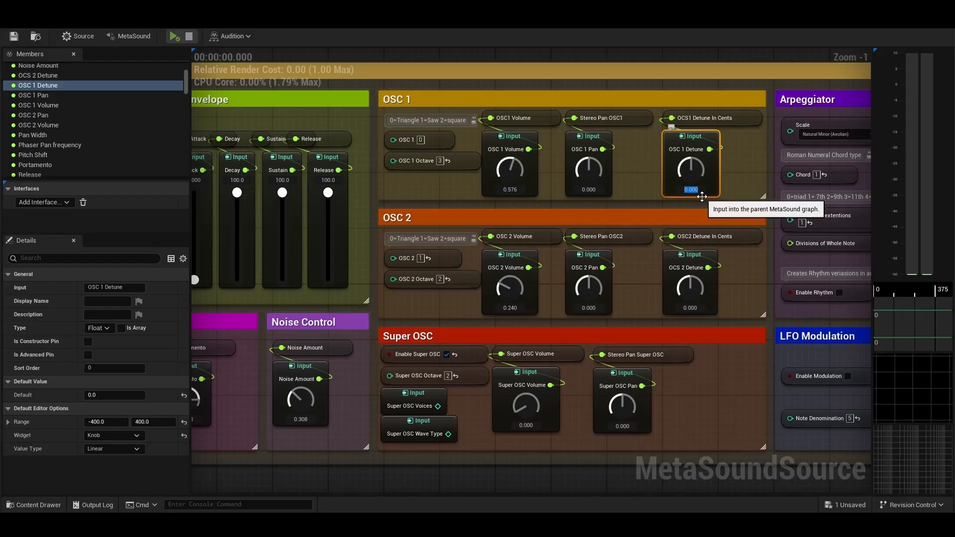
pyautogui.click(688, 200)
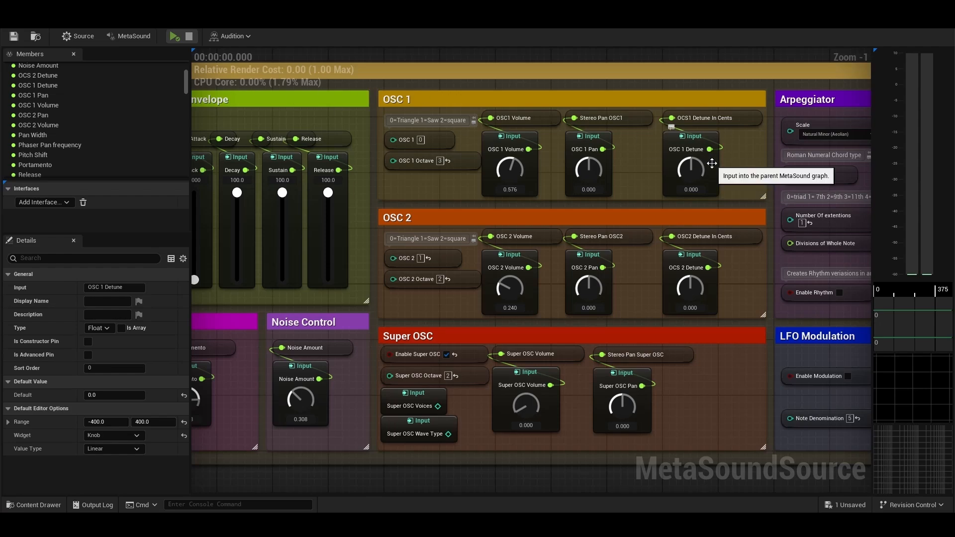
pyautogui.click(174, 35)
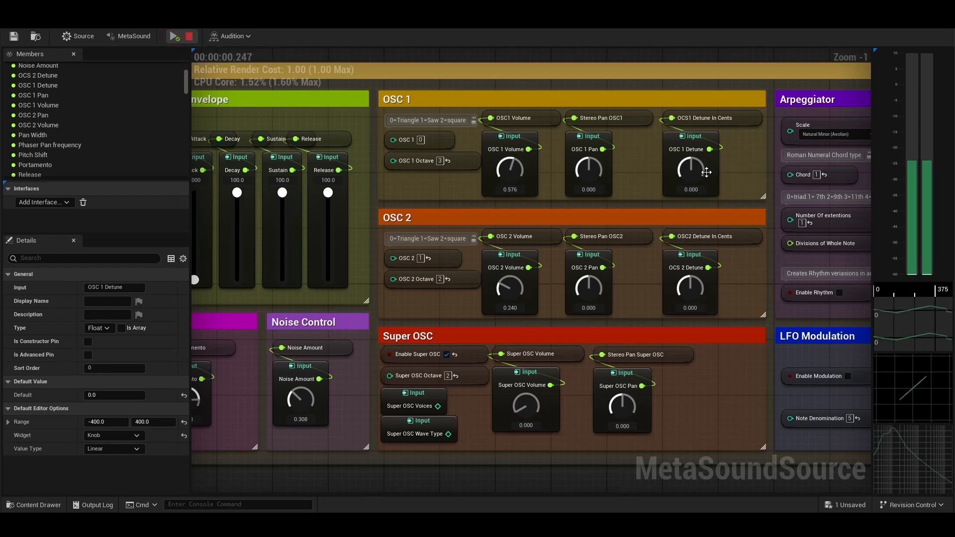
pyautogui.moveTo(707, 172); pyautogui.dragTo(693, 166)
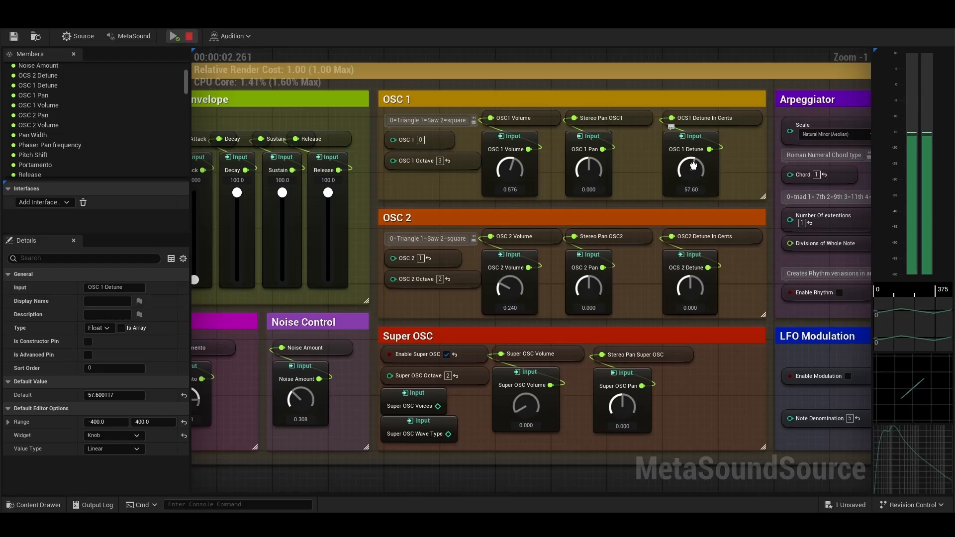
pyautogui.moveTo(694, 166); pyautogui.dragTo(692, 175)
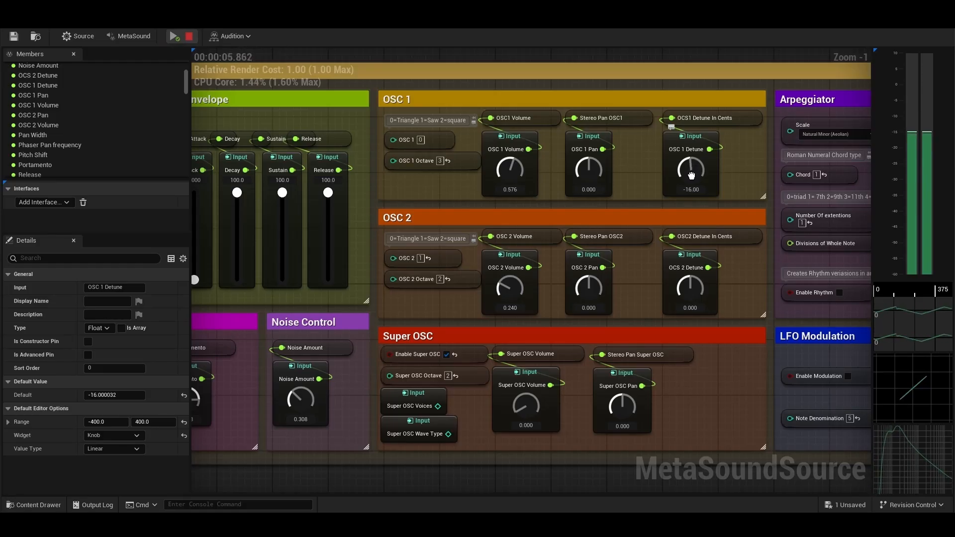
pyautogui.click(188, 36)
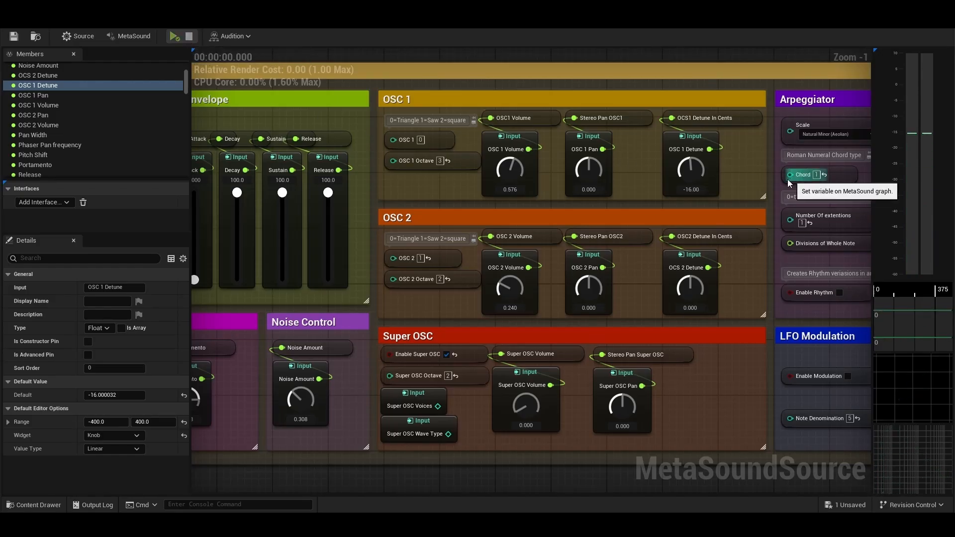
# Examine the Super OSC section, including its wave type options and default number of voices, keeping Sine as the wave type
pyautogui.click(526, 279)
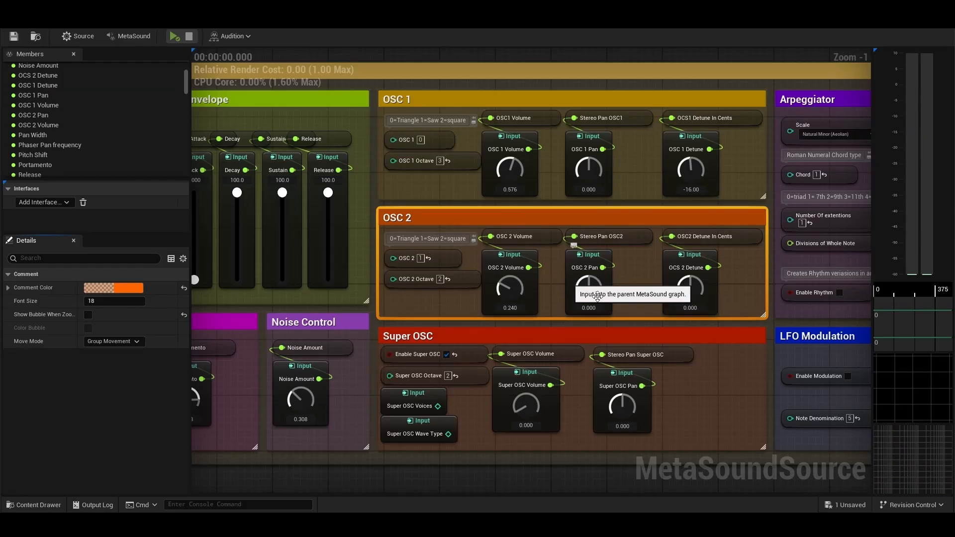
pyautogui.click(450, 300)
pyautogui.moveTo(452, 304); pyautogui.dragTo(473, 200, button='right')
pyautogui.click(513, 236)
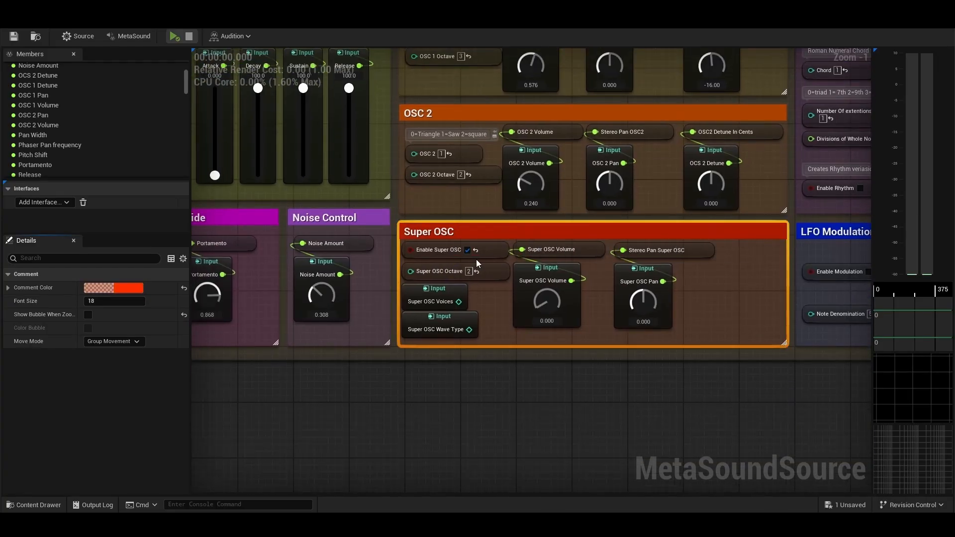
pyautogui.doubleClick(522, 232)
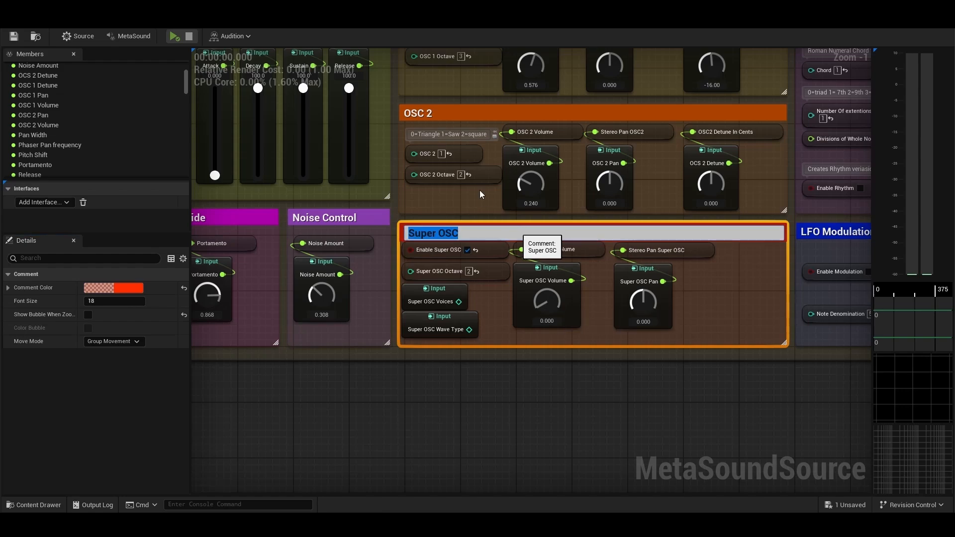
pyautogui.moveTo(480, 191); pyautogui.dragTo(462, 251, button='right')
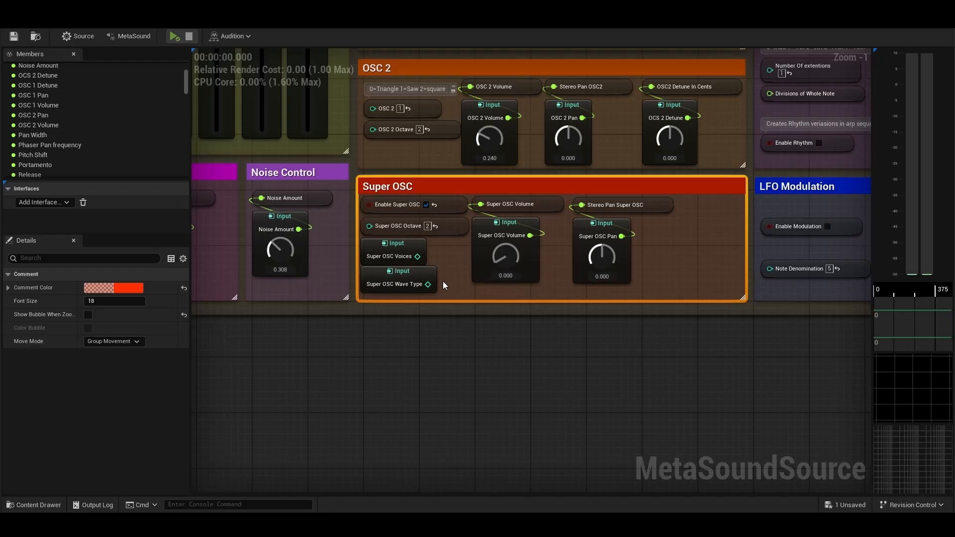
pyautogui.click(413, 292)
pyautogui.click(104, 408)
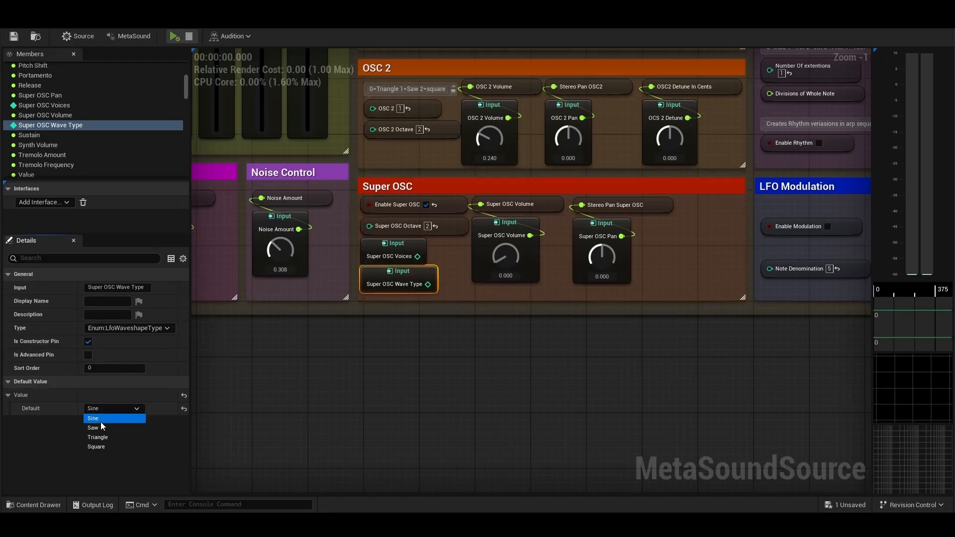
pyautogui.click(103, 421)
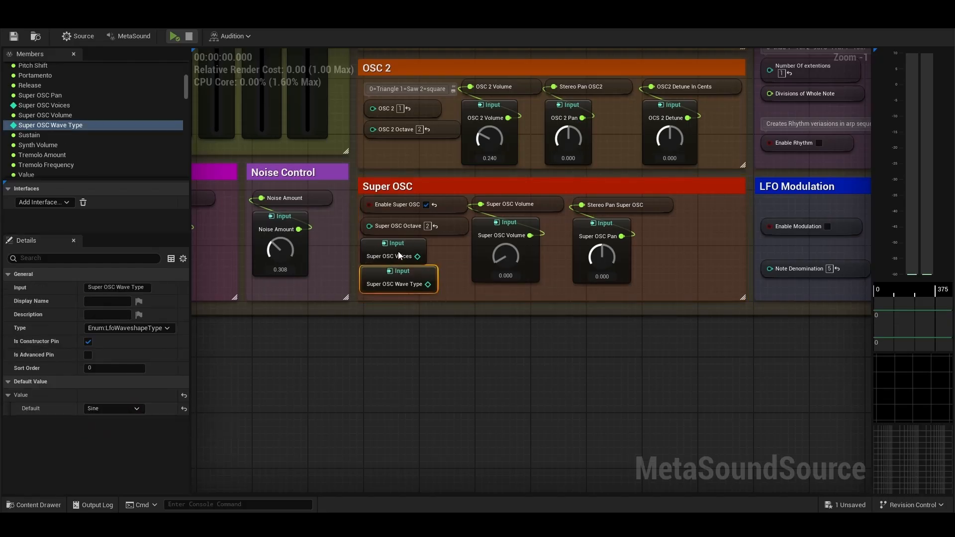
pyautogui.click(416, 245)
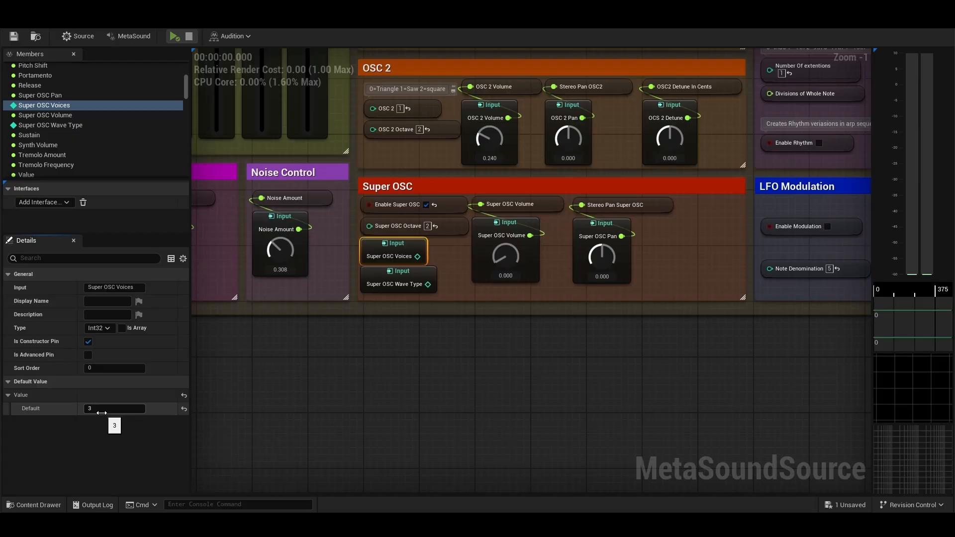
pyautogui.moveTo(341, 342); pyautogui.dragTo(405, 254, button='right')
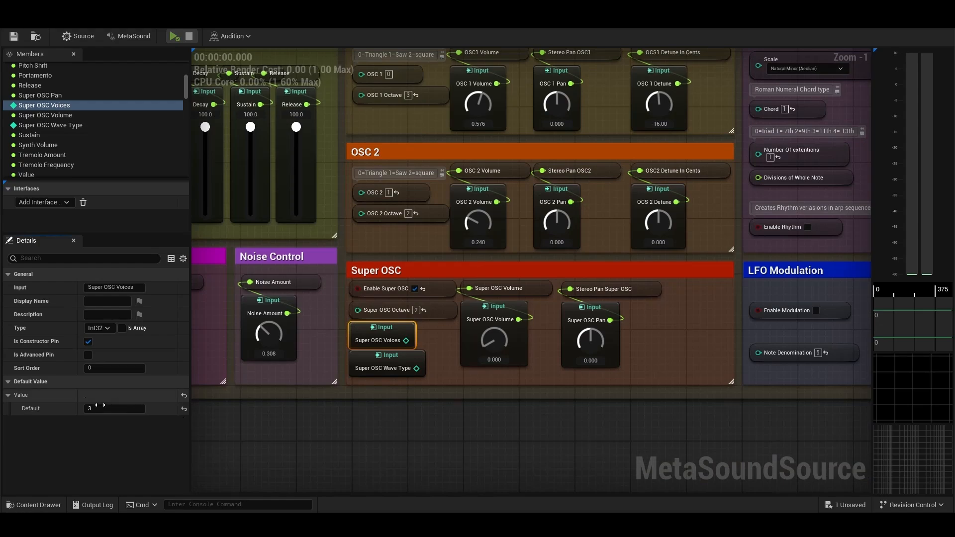
pyautogui.click(395, 373)
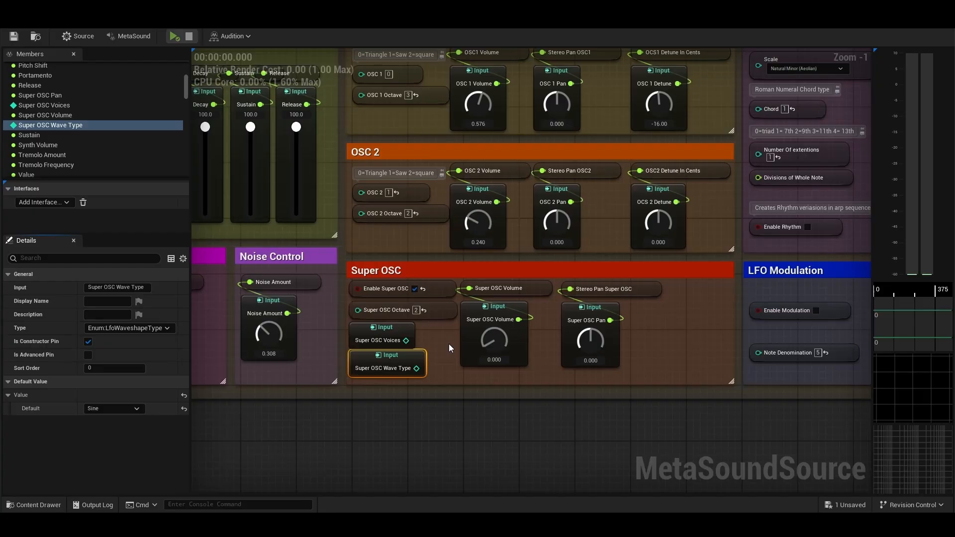
# Compare the sound with and without the Super OSC during playback, setting Super OSC Volume to 1 and Noise Amount to 0
pyautogui.click(174, 36)
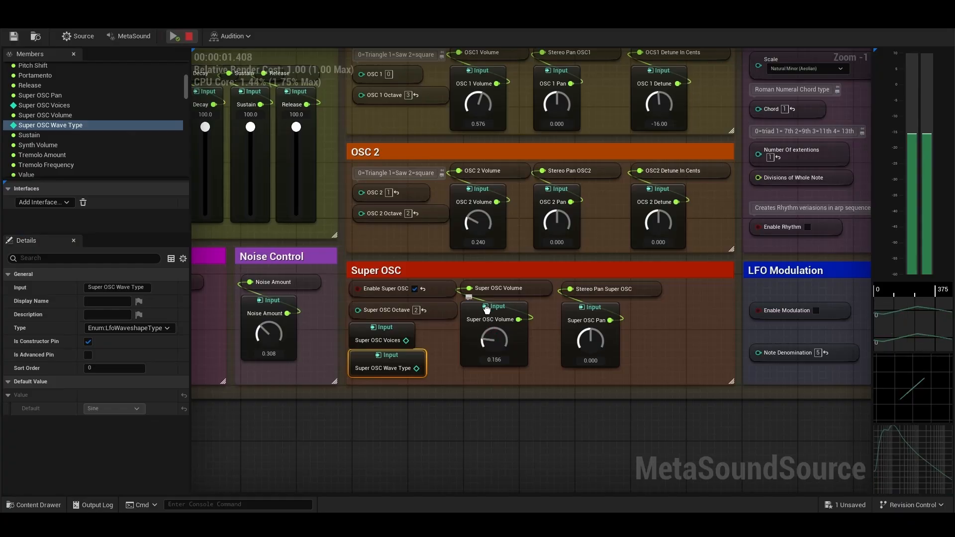
pyautogui.moveTo(484, 273); pyautogui.dragTo(484, 190)
pyautogui.moveTo(273, 347)
pyautogui.mouseDown()
pyautogui.moveTo(272, 367)
pyautogui.moveTo(271, 356)
pyautogui.mouseUp()
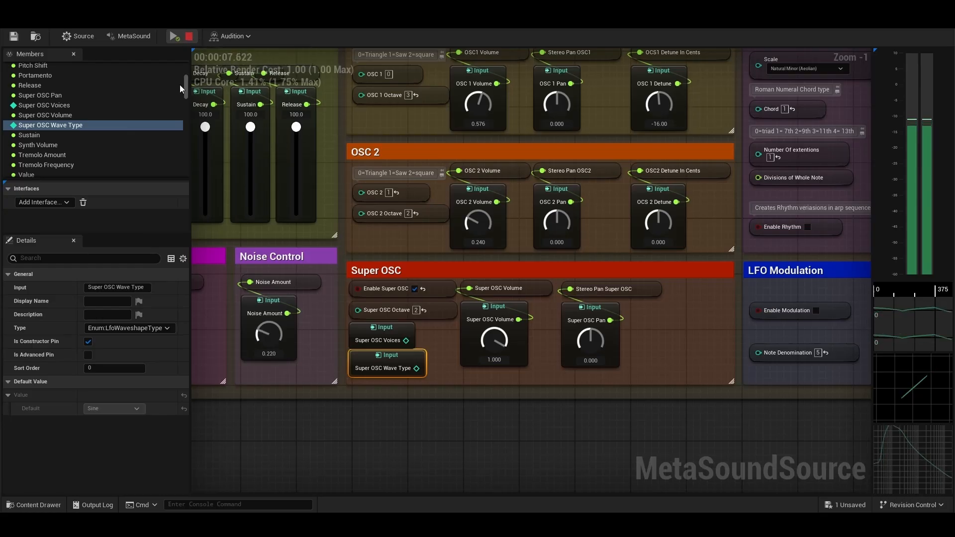
pyautogui.moveTo(495, 335); pyautogui.dragTo(494, 413)
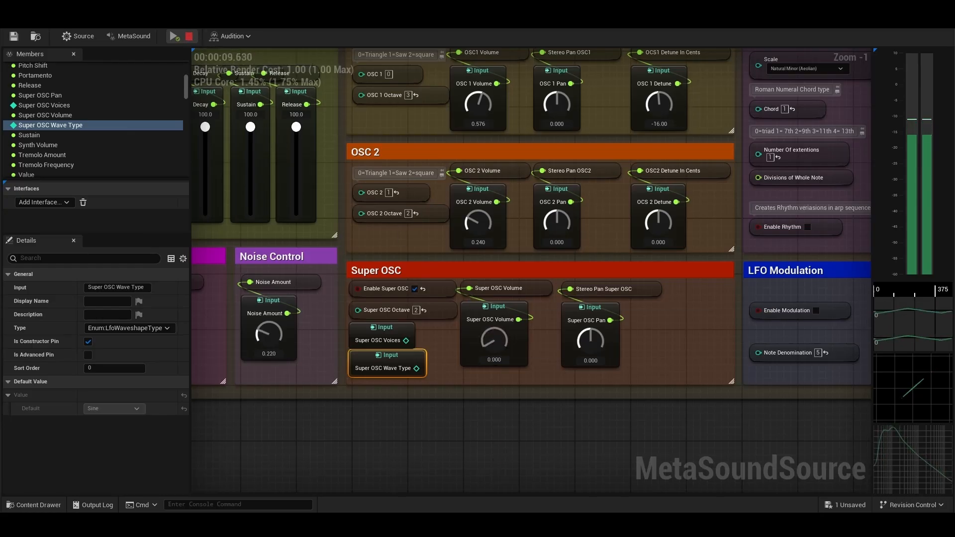
pyautogui.moveTo(281, 391); pyautogui.dragTo(290, 439)
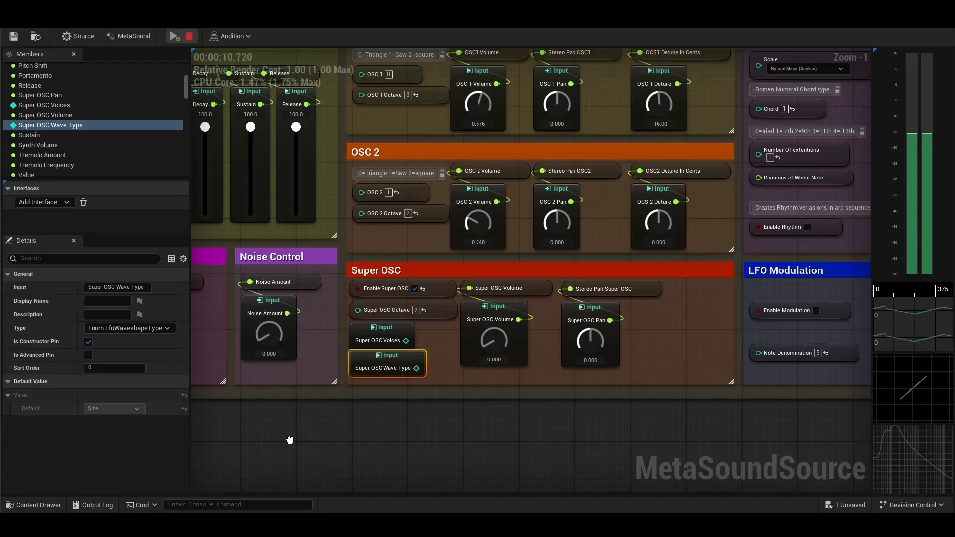
pyautogui.moveTo(494, 342); pyautogui.dragTo(483, 184)
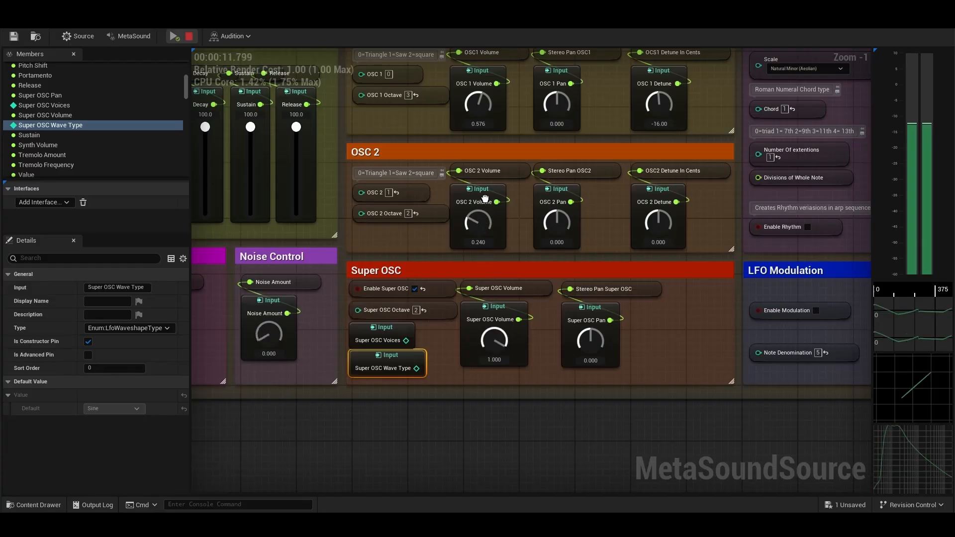
pyautogui.click(191, 37)
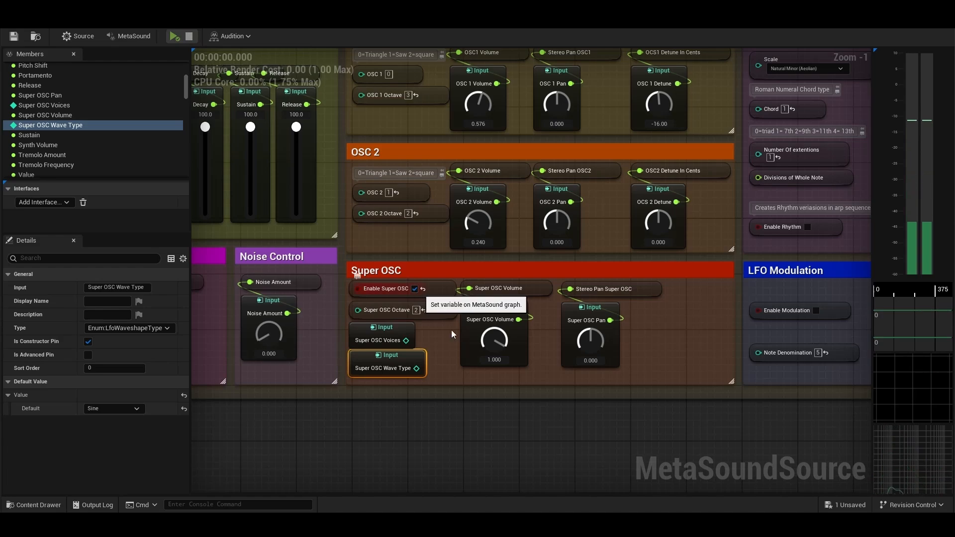
# Pan OSC 2 to -0.224 and OSC 1 to 0.232, and preview the stereo spread
pyautogui.moveTo(509, 235); pyautogui.dragTo(505, 275, button='right')
pyautogui.moveTo(553, 265); pyautogui.dragTo(554, 272)
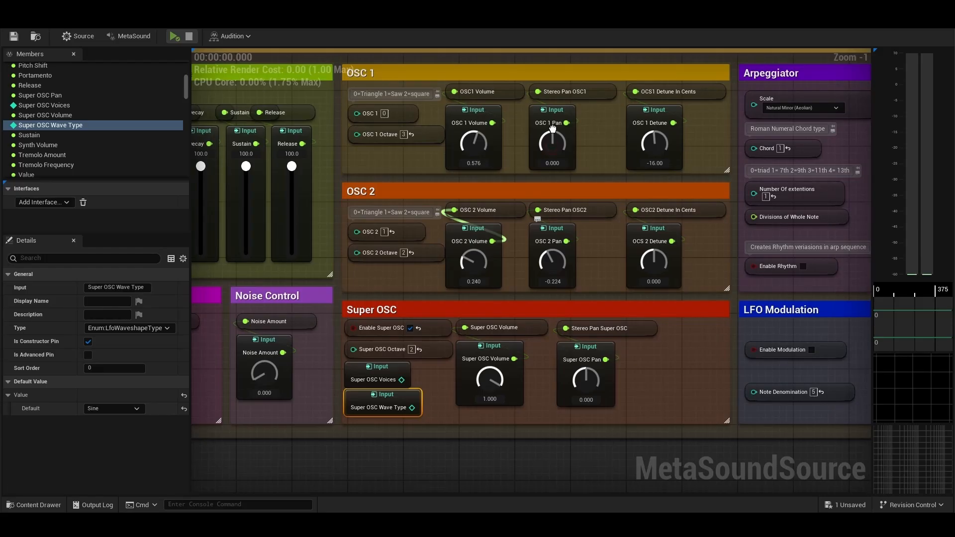
pyautogui.moveTo(552, 128); pyautogui.dragTo(553, 108)
pyautogui.click(174, 35)
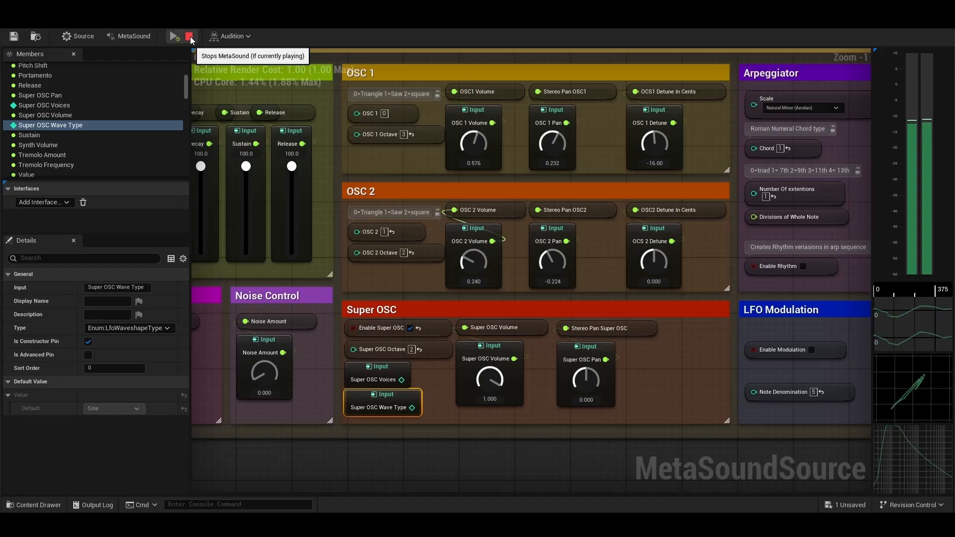
pyautogui.click(189, 36)
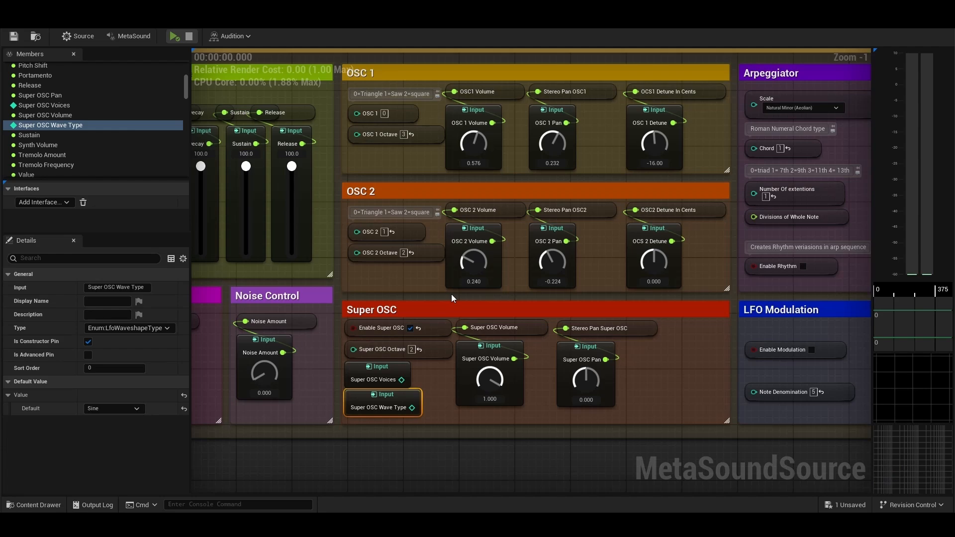
# Examine the Super OSC's voices and wave type inputs, keeping Sine as the wave type
pyautogui.click(361, 293)
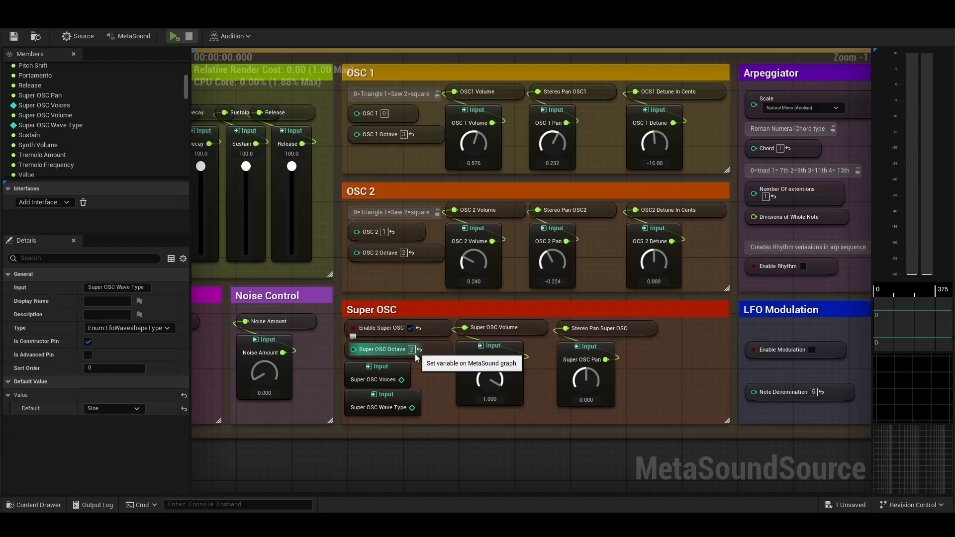
pyautogui.click(401, 373)
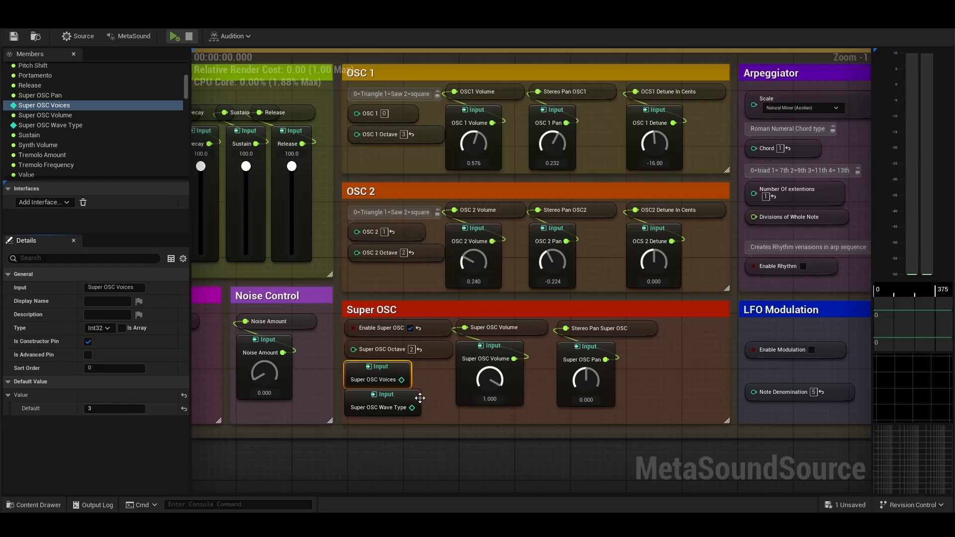
pyautogui.click(401, 405)
pyautogui.click(128, 410)
pyautogui.click(127, 412)
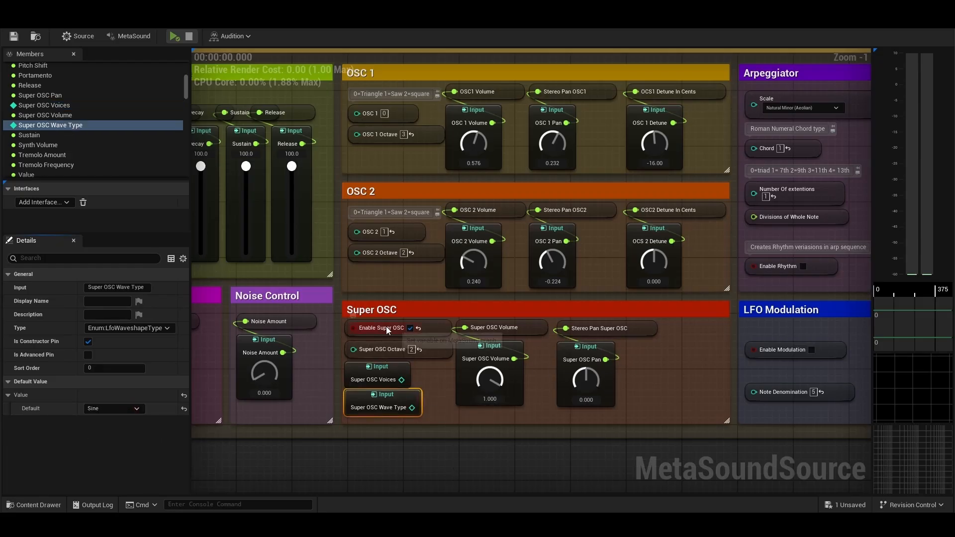
# Raise the Noise Amount to 0.232 while previewing the MetaSound, and stop playback
pyautogui.moveTo(259, 374); pyautogui.dragTo(259, 348)
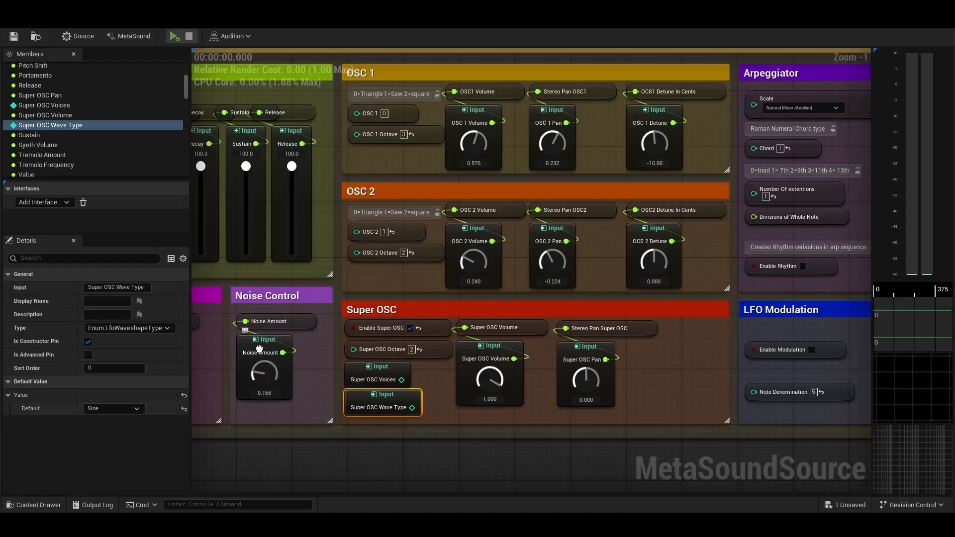
pyautogui.click(174, 37)
pyautogui.click(174, 36)
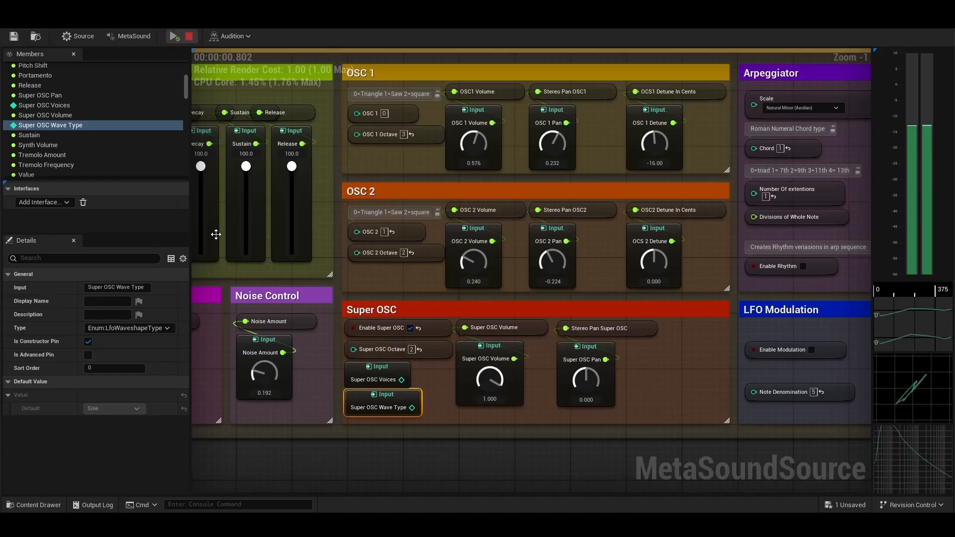
pyautogui.moveTo(267, 374); pyautogui.dragTo(266, 370)
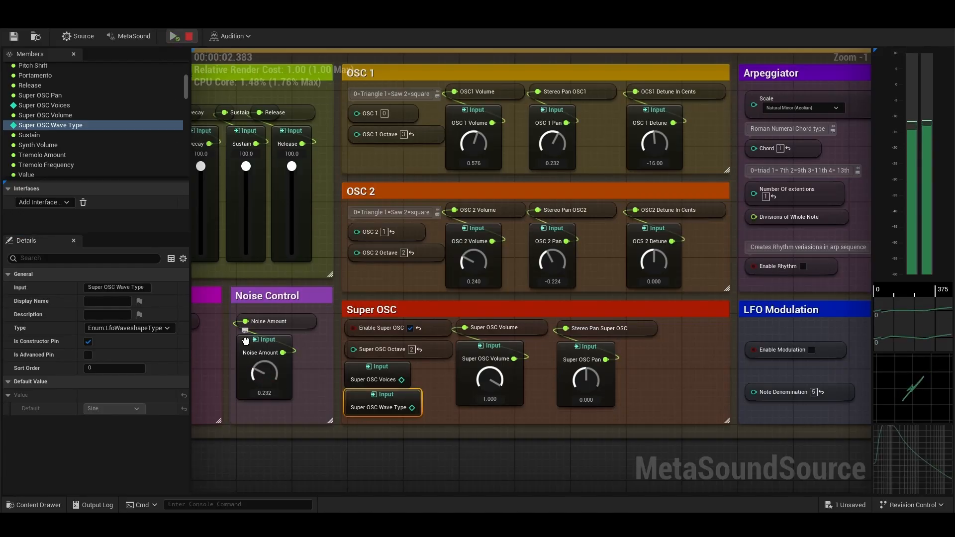
pyautogui.click(193, 39)
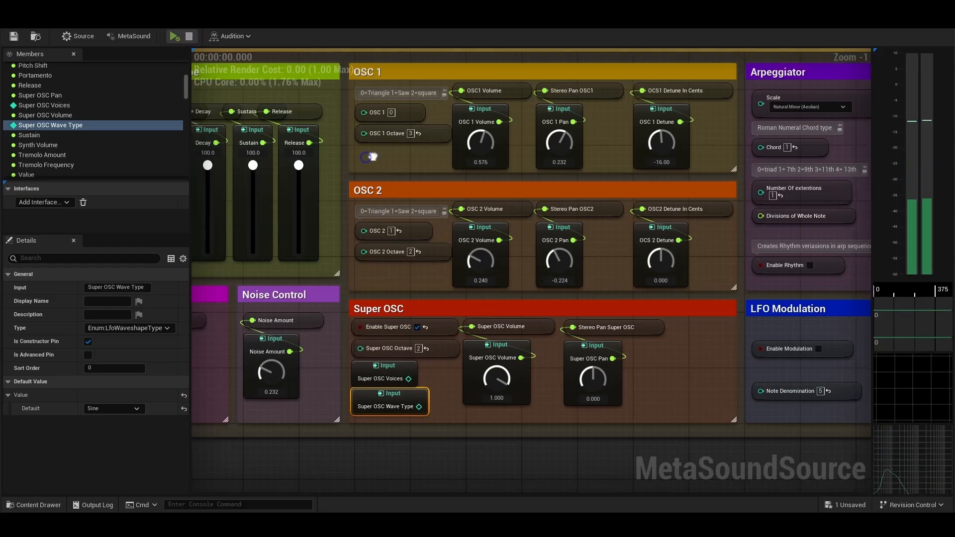
# Examine the Arpeggiator section and the scales available for its Scale setting
pyautogui.moveTo(675, 165); pyautogui.dragTo(537, 148, button='right')
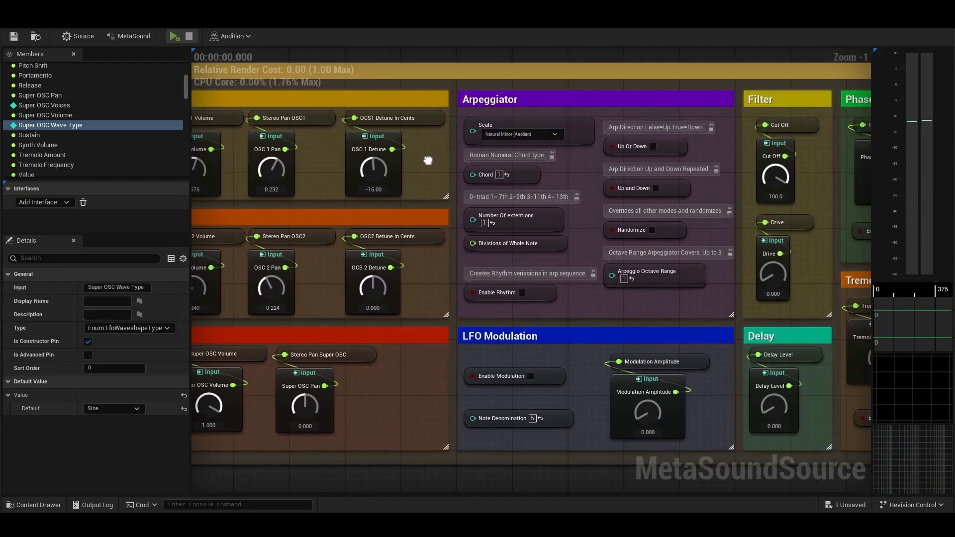
pyautogui.moveTo(576, 121); pyautogui.dragTo(428, 160, button='right')
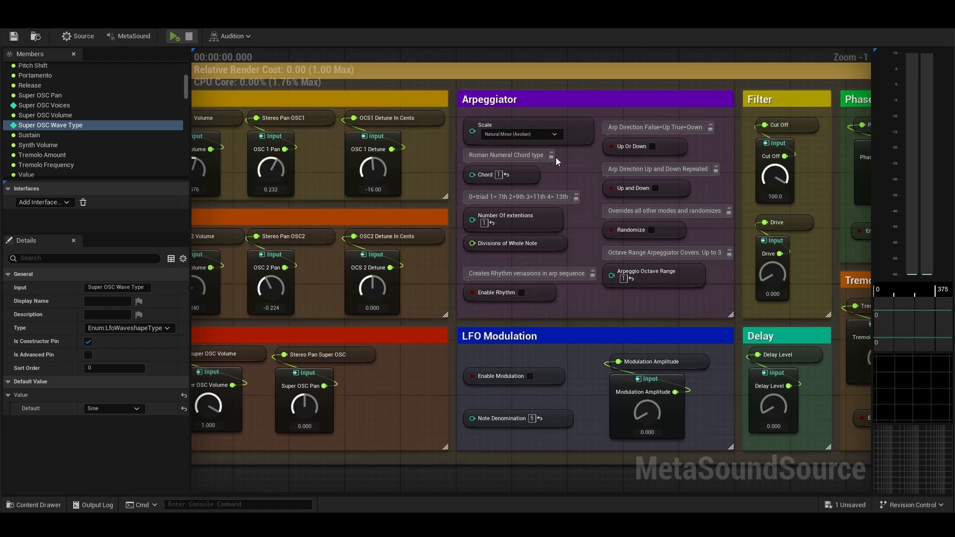
pyautogui.moveTo(450, 156); pyautogui.dragTo(327, 183, button='right')
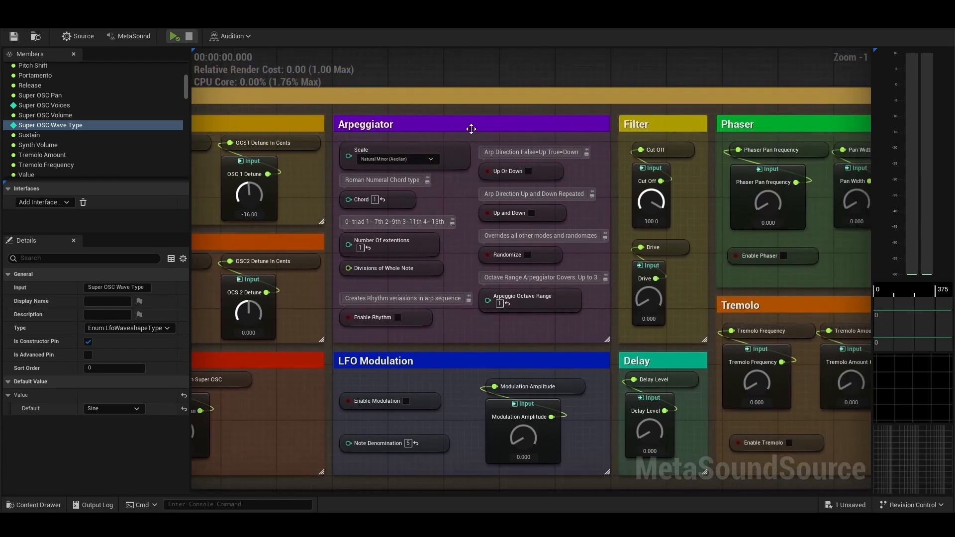
pyautogui.moveTo(471, 128); pyautogui.dragTo(483, 134, button='right')
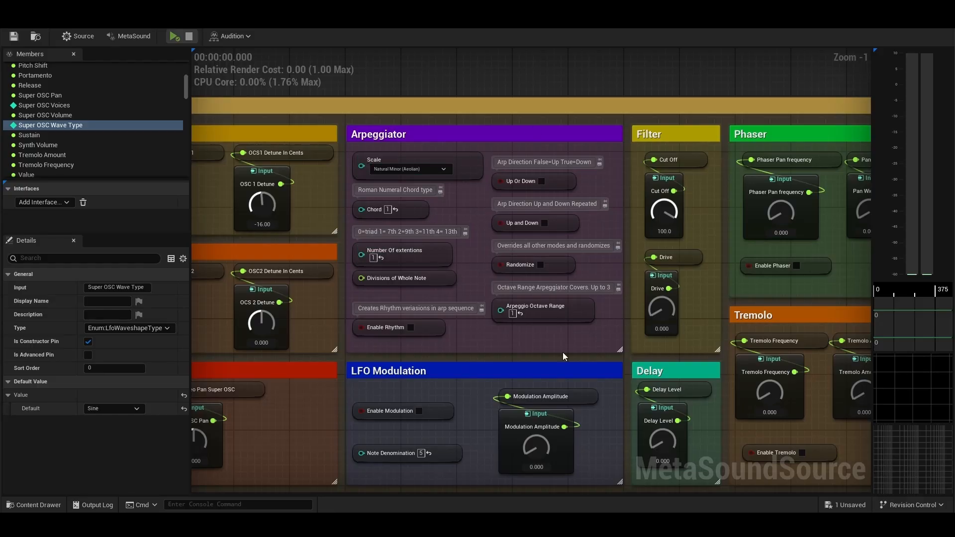
pyautogui.scroll(1, 360, 170)
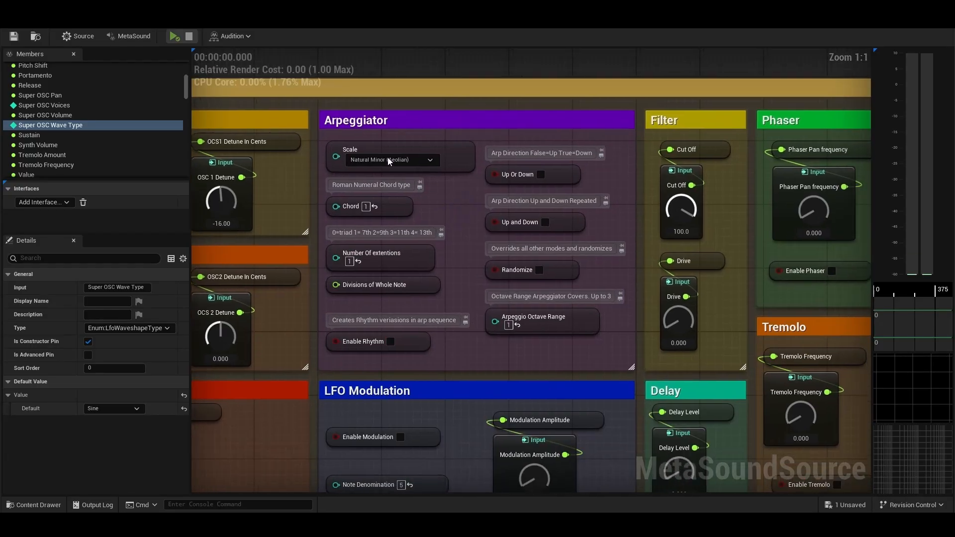
pyautogui.click(422, 166)
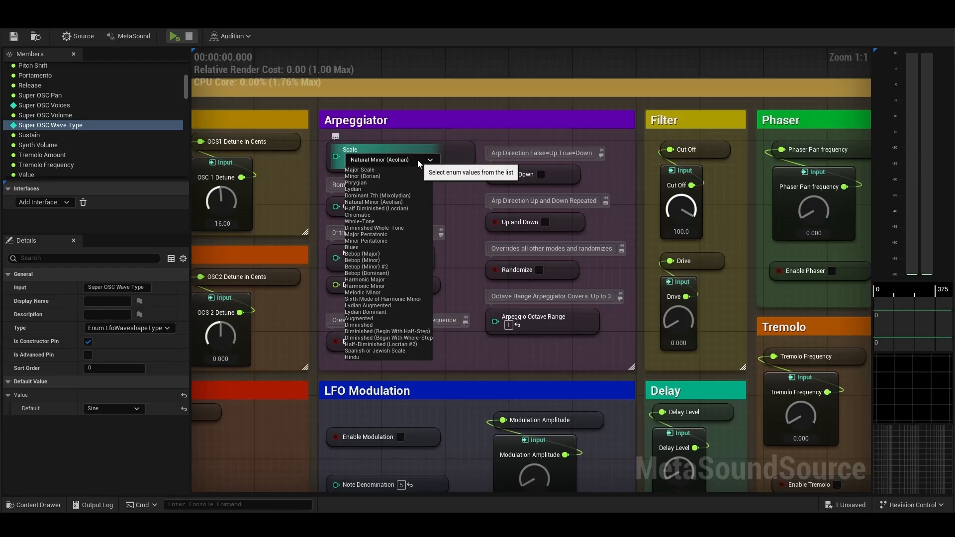
# Set the arpeggiator's Chord to 3 and preview the MetaSound
pyautogui.click(347, 207)
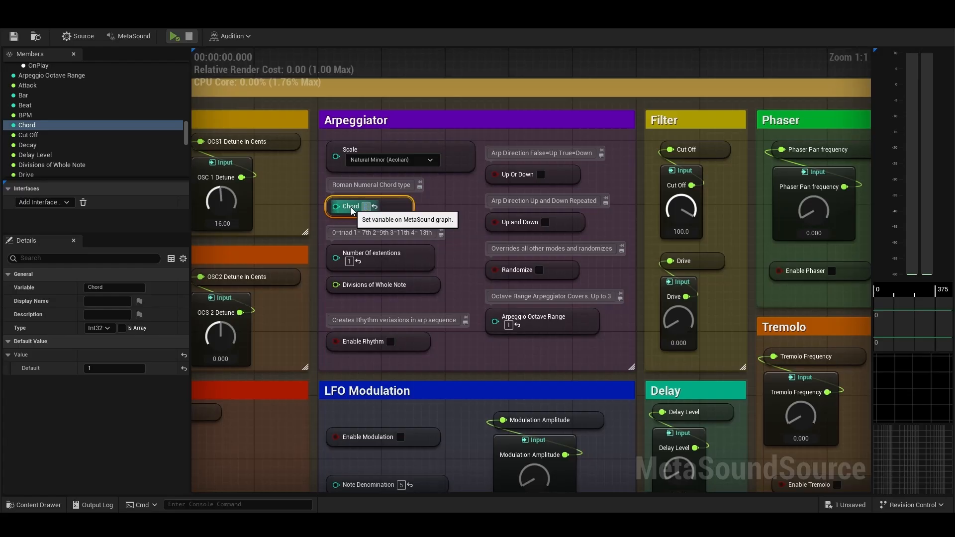
pyautogui.click(422, 205)
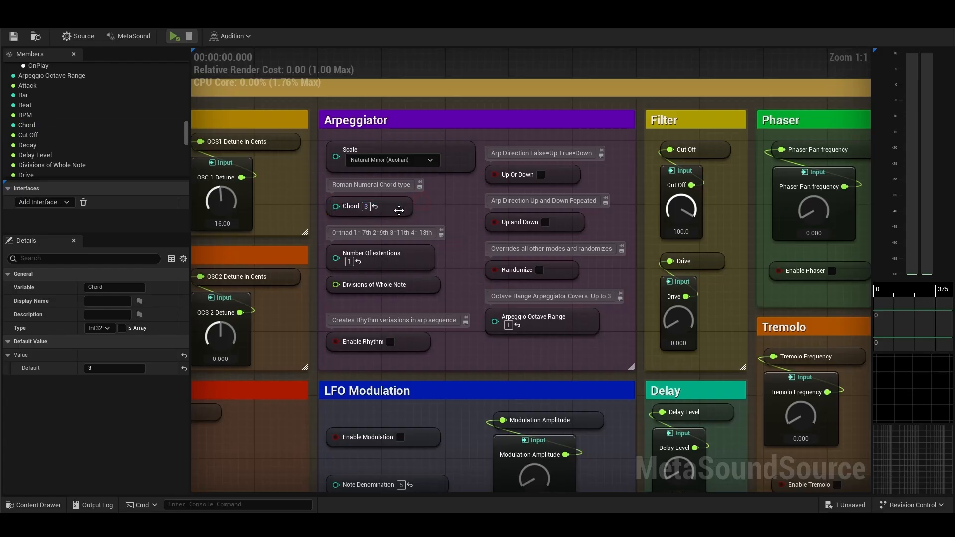
pyautogui.click(171, 36)
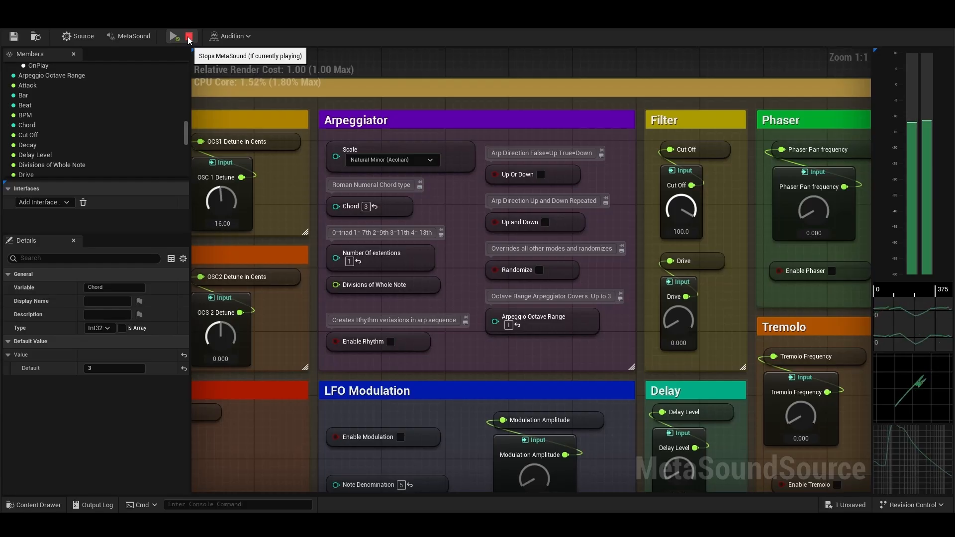
pyautogui.click(189, 36)
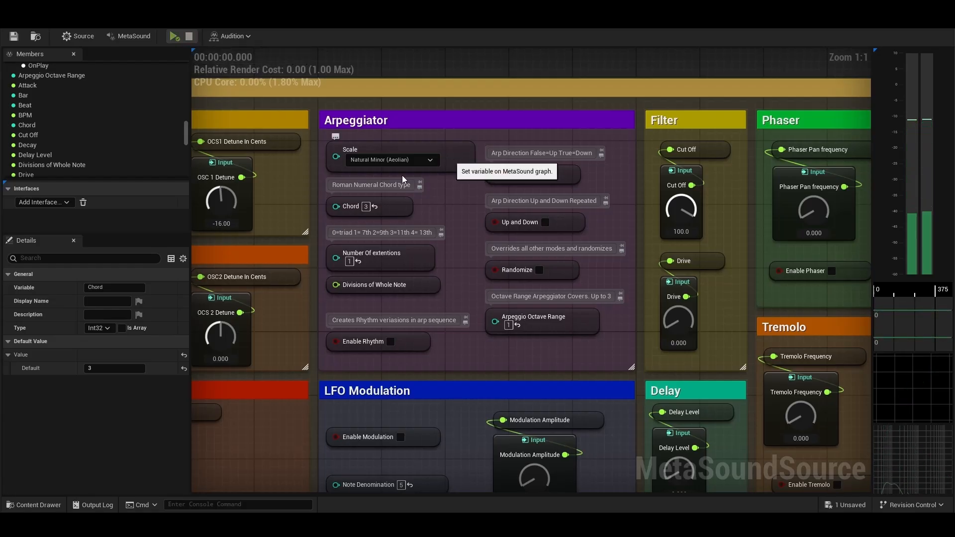
# Set the arpeggiator's Chord back to 1
pyautogui.click(369, 206)
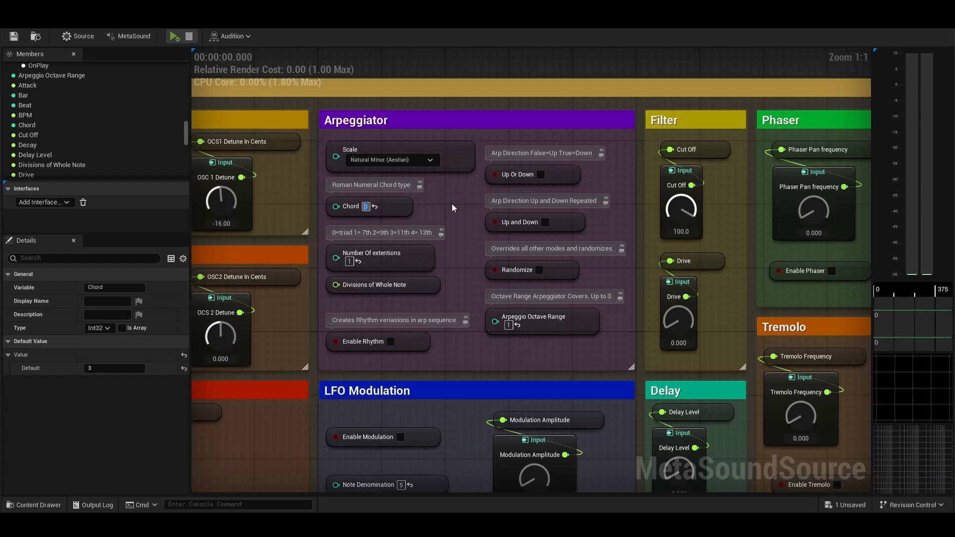
pyautogui.write('1')
pyautogui.press('Return')
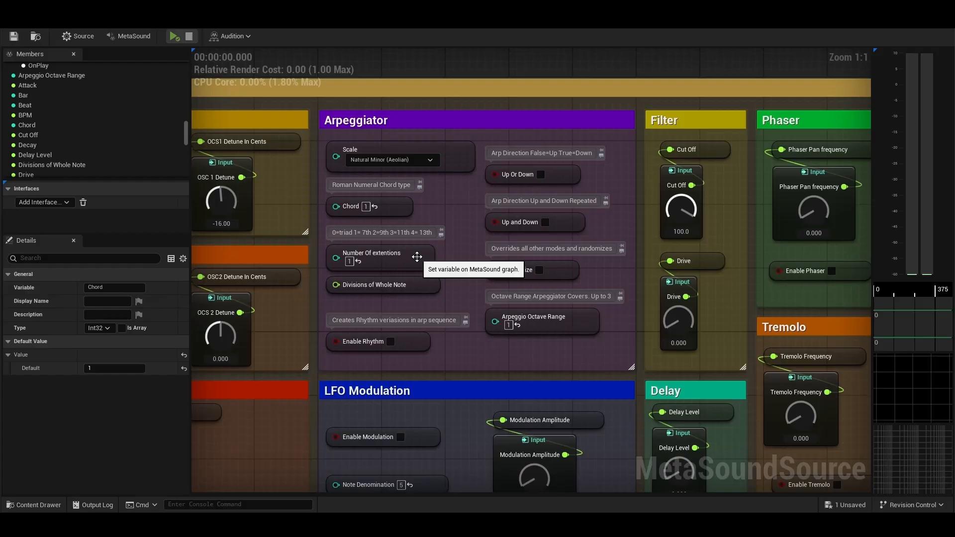
# Reset the arpeggiator's Number Of extentions to its default of 0 and preview the triad sound
pyautogui.click(358, 261)
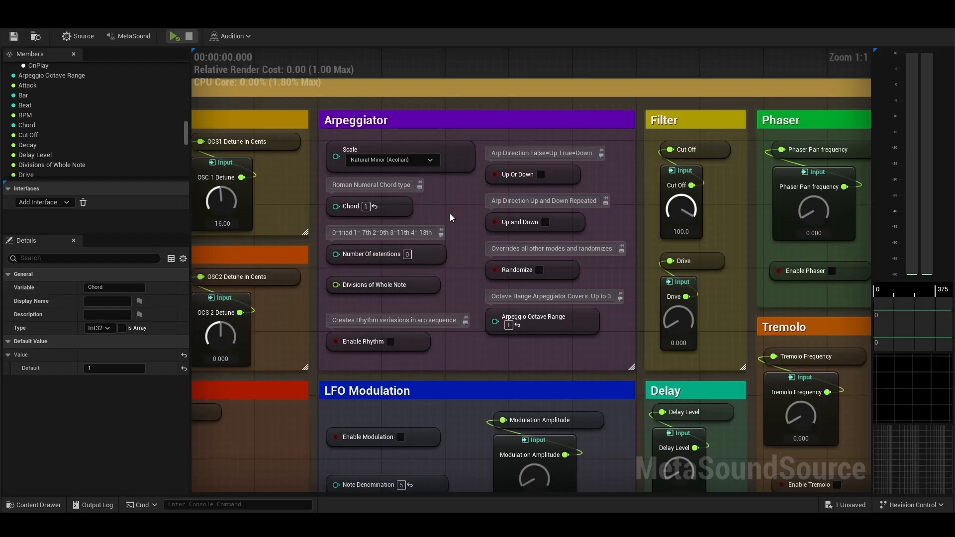
pyautogui.click(174, 37)
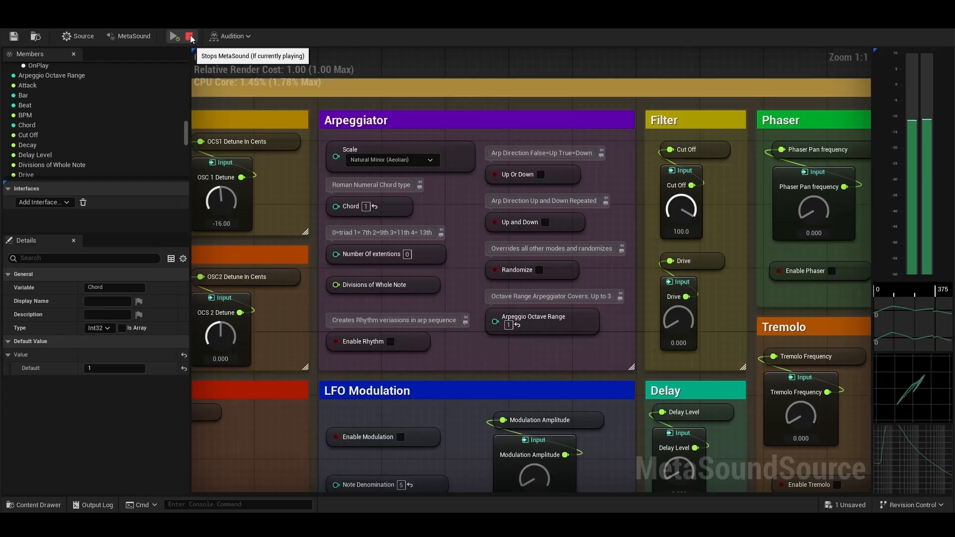
pyautogui.click(189, 37)
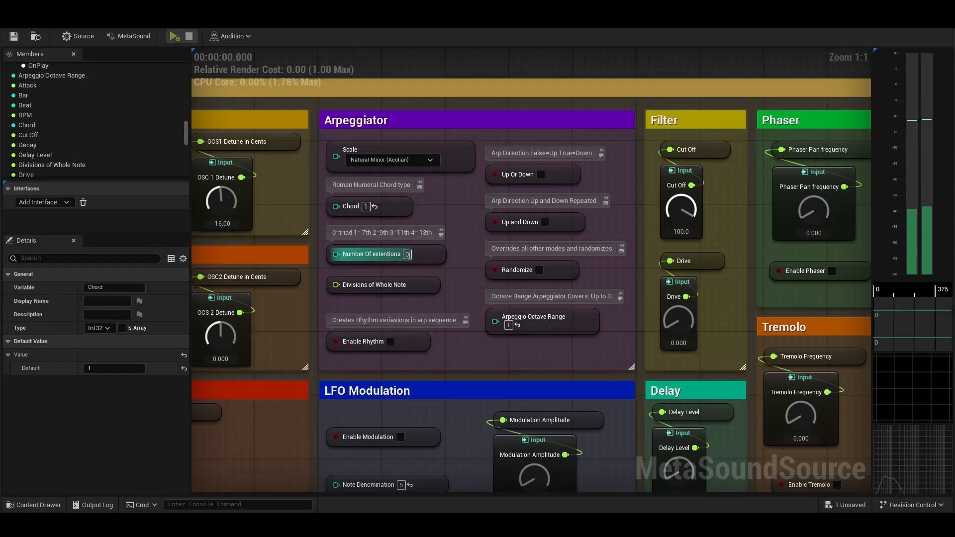
# Set the arpeggiator's Number Of extentions back to 1
pyautogui.moveTo(410, 256); pyautogui.dragTo(395, 256)
pyautogui.write('1')
pyautogui.press('Return')
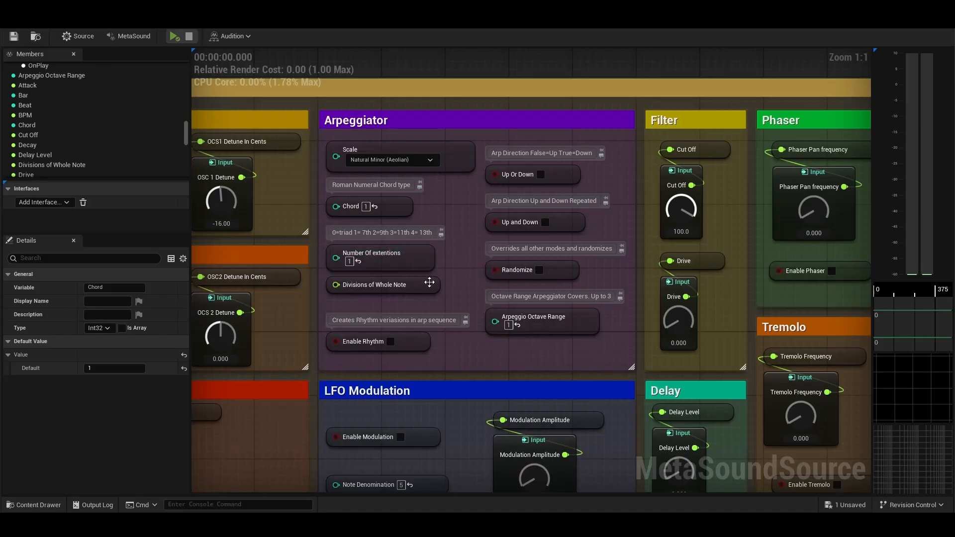
# Set the default of Divisions of Whole Note to 16 and preview the arpeggio
pyautogui.click(427, 283)
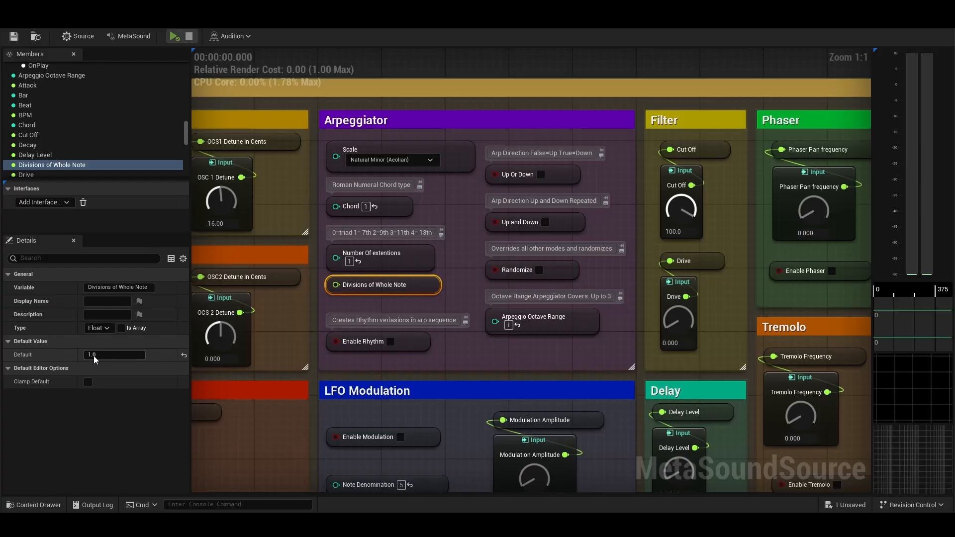
pyautogui.click(125, 357)
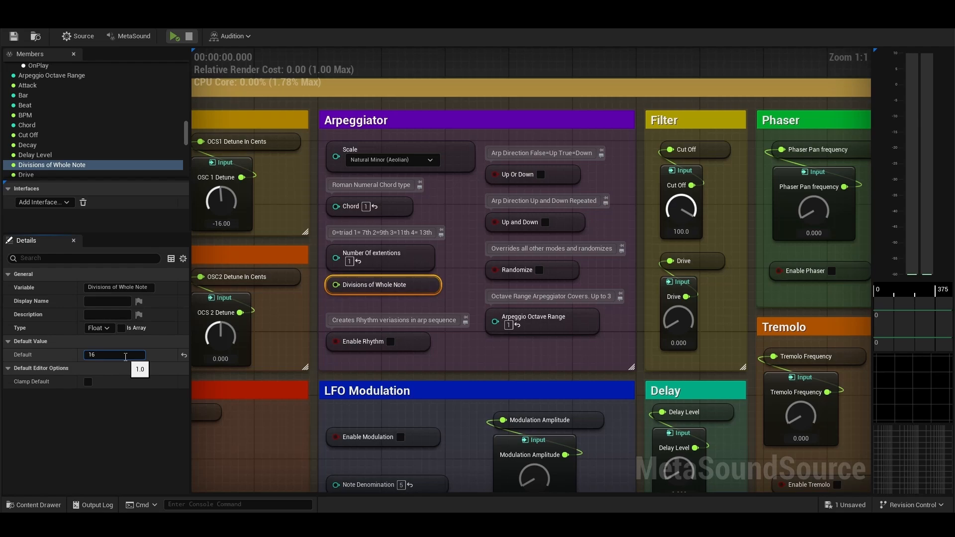
pyautogui.press('Return')
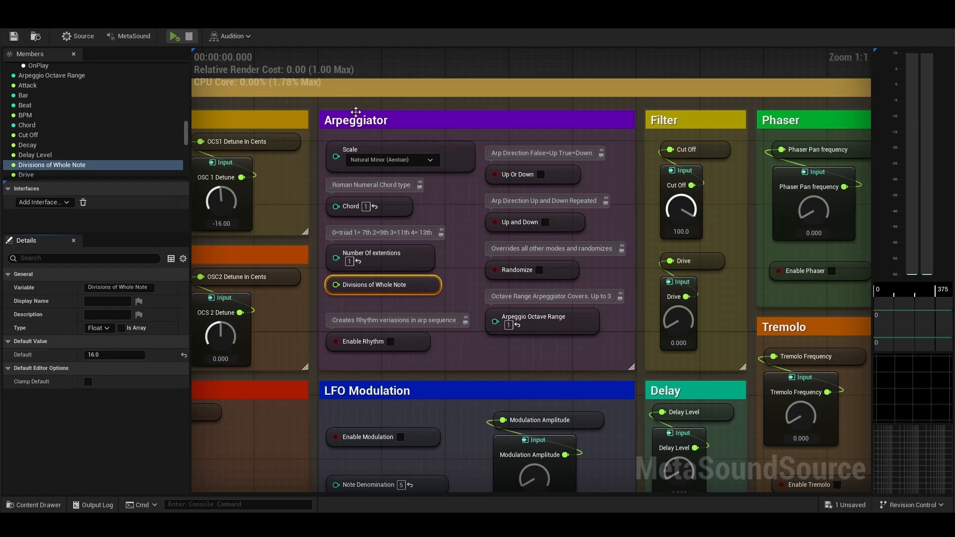
pyautogui.click(174, 37)
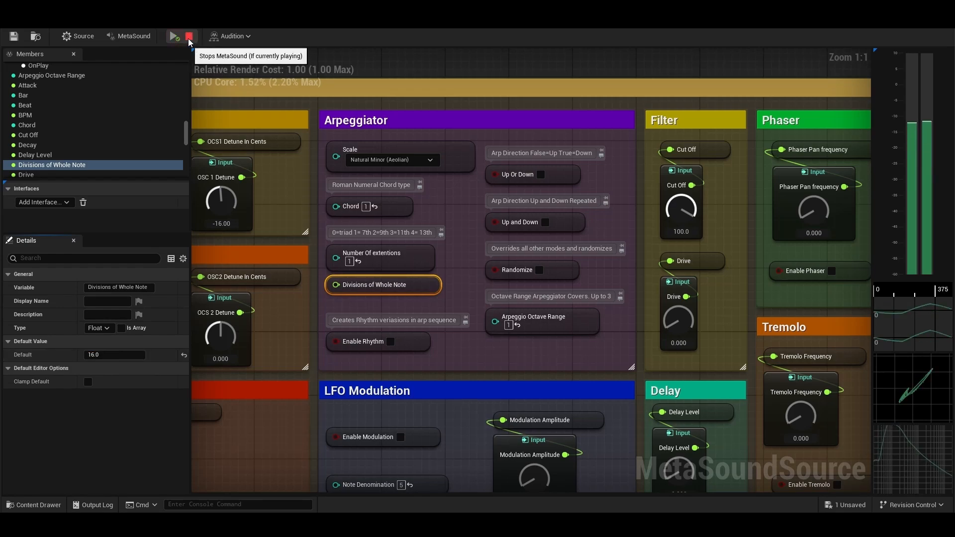
pyautogui.click(189, 38)
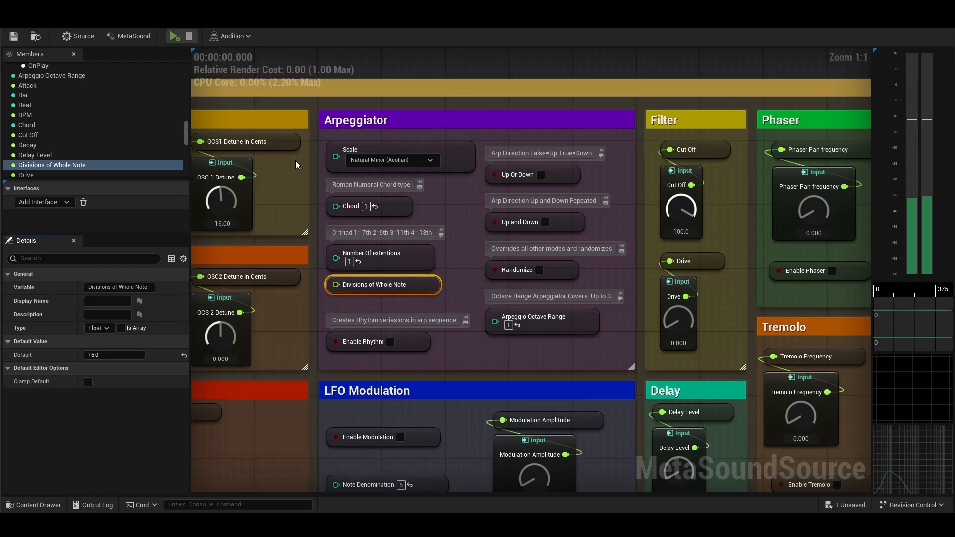
# Set the Glide's Portamento to 0.676 and the envelope's Release to 16.84, and preview the MetaSound
pyautogui.moveTo(297, 165); pyautogui.dragTo(528, 149, button='right')
pyautogui.moveTo(150, 163); pyautogui.dragTo(675, 159, button='right')
pyautogui.moveTo(406, 353); pyautogui.dragTo(404, 366)
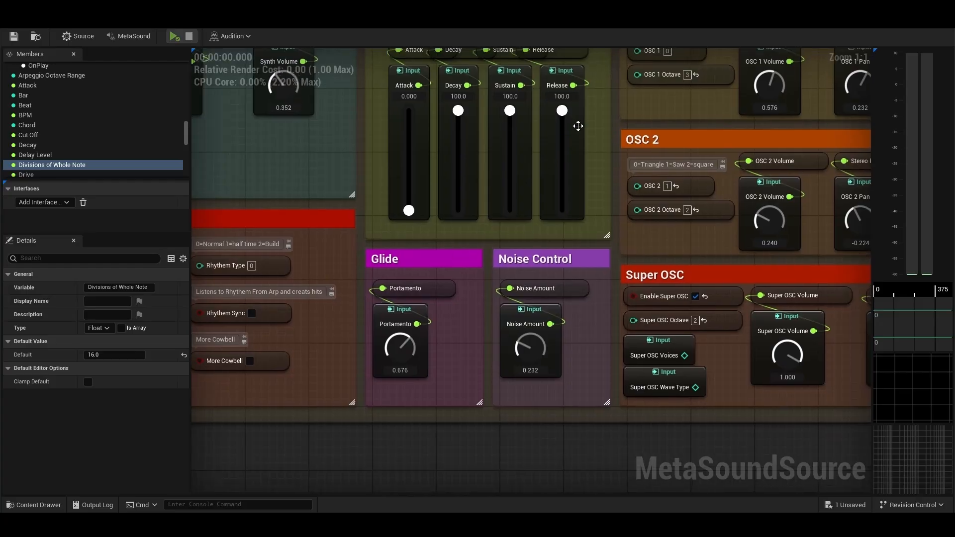
pyautogui.moveTo(562, 111); pyautogui.dragTo(562, 194)
pyautogui.click(174, 37)
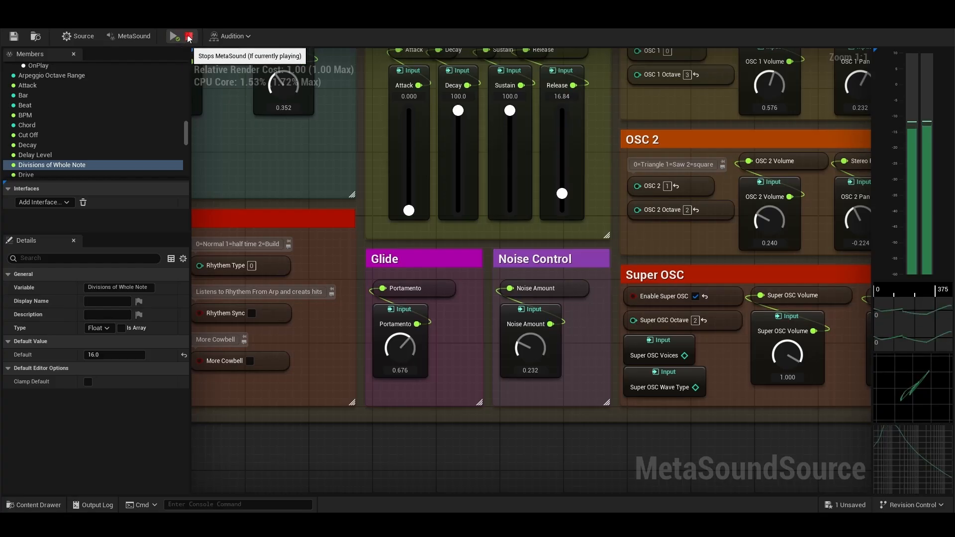
pyautogui.click(189, 37)
# Set the arpeggiator's Number Of extentions to 3 and preview the extended arpeggio
pyautogui.moveTo(647, 114); pyautogui.dragTo(290, 173, button='right')
pyautogui.moveTo(699, 164); pyautogui.dragTo(354, 180, button='right')
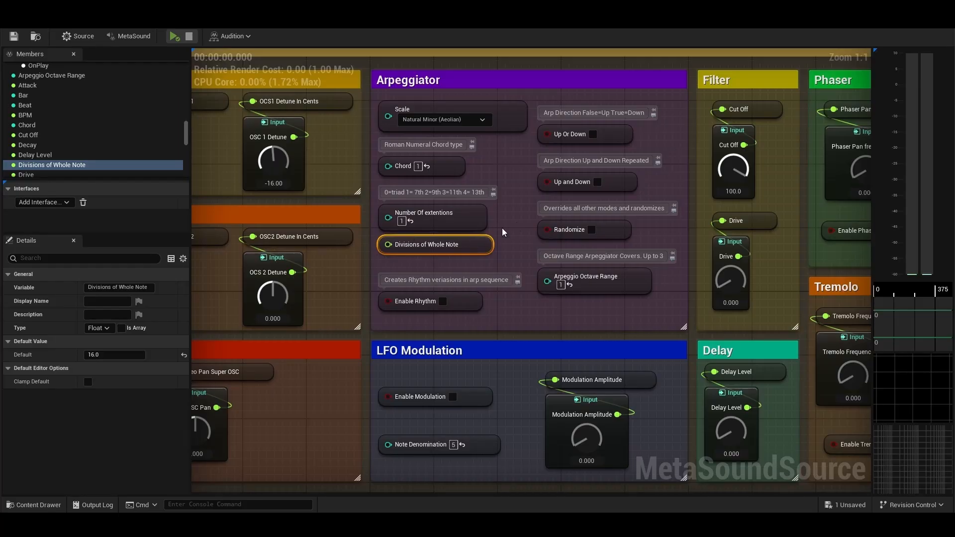
pyautogui.moveTo(518, 218); pyautogui.dragTo(474, 244, button='right')
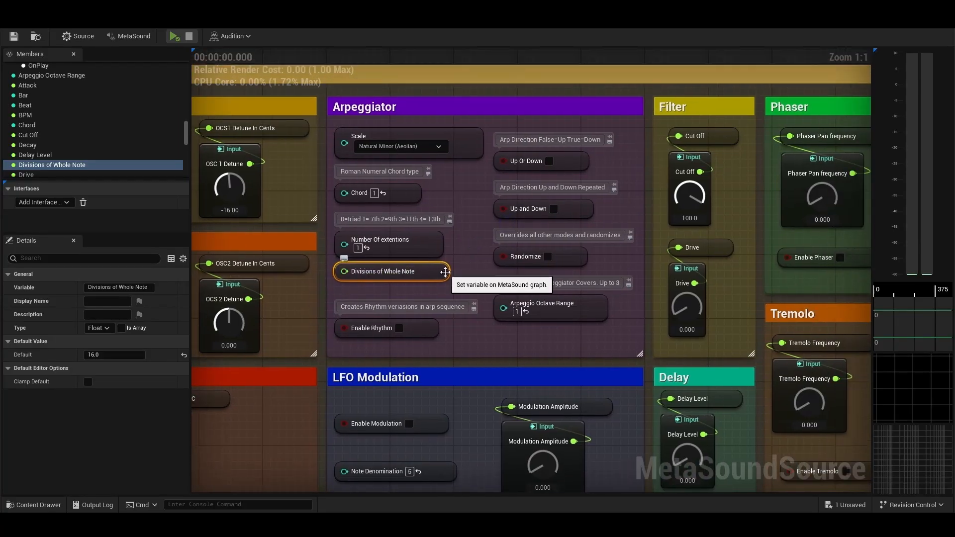
pyautogui.click(430, 294)
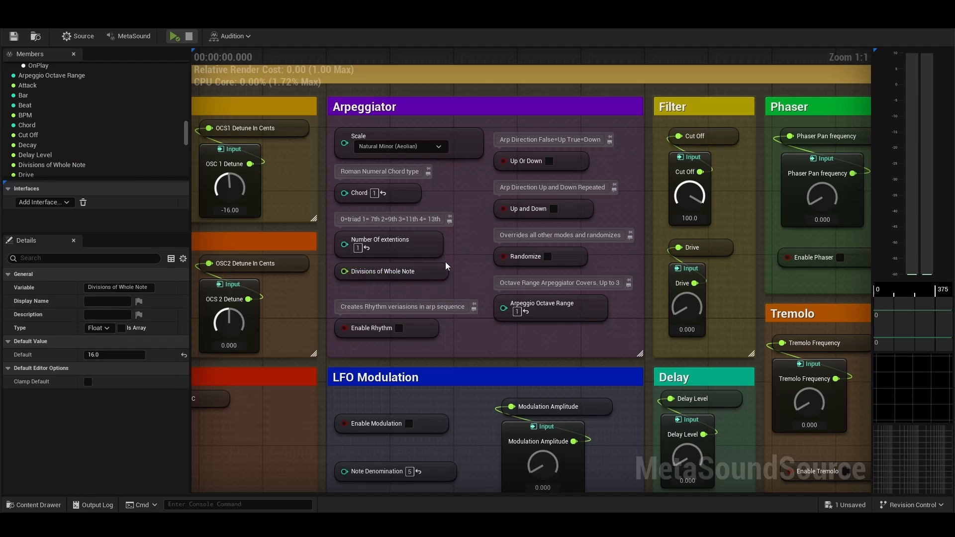
pyautogui.click(358, 248)
pyautogui.click(174, 35)
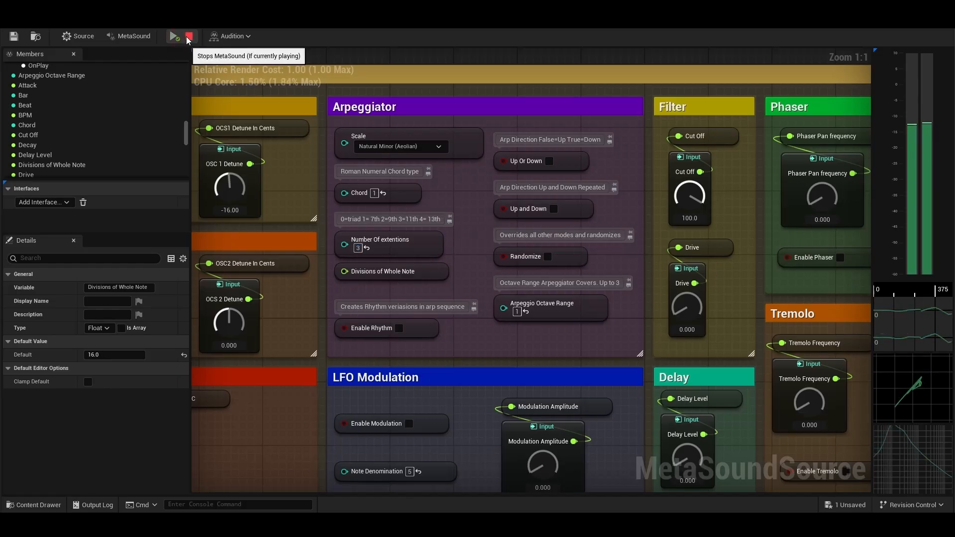
pyautogui.click(189, 36)
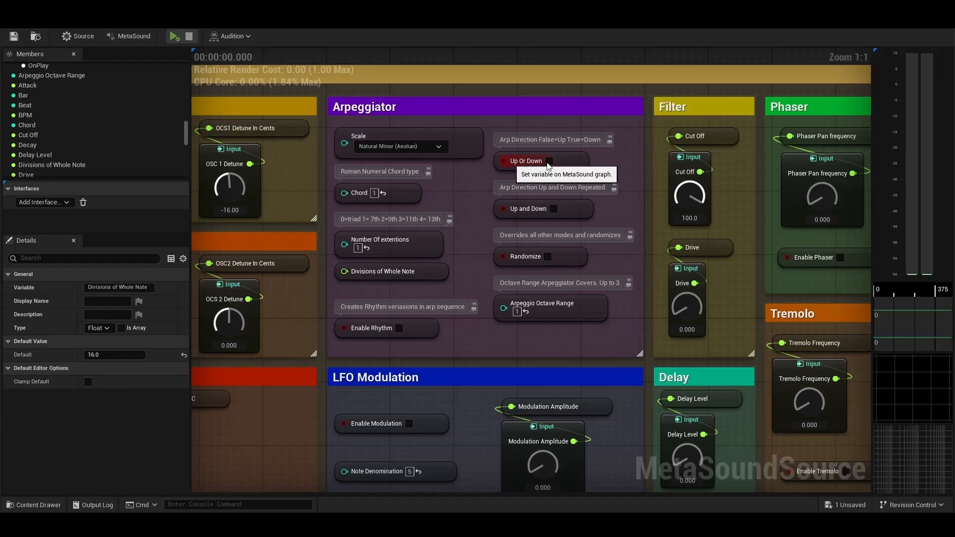
# Enable the arpeggiator's Up Or Down option, preview the MetaSound with it, and disable the option again
pyautogui.click(549, 161)
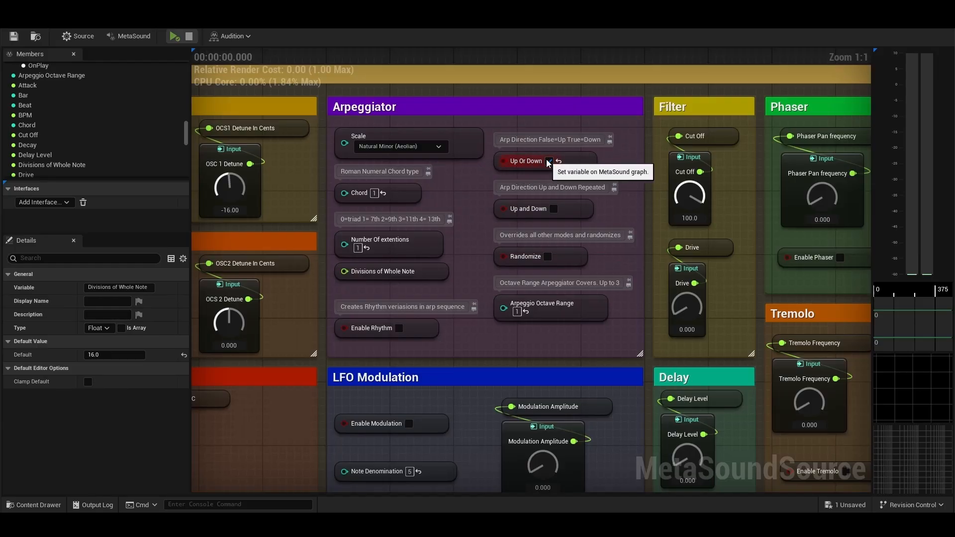
pyautogui.click(174, 36)
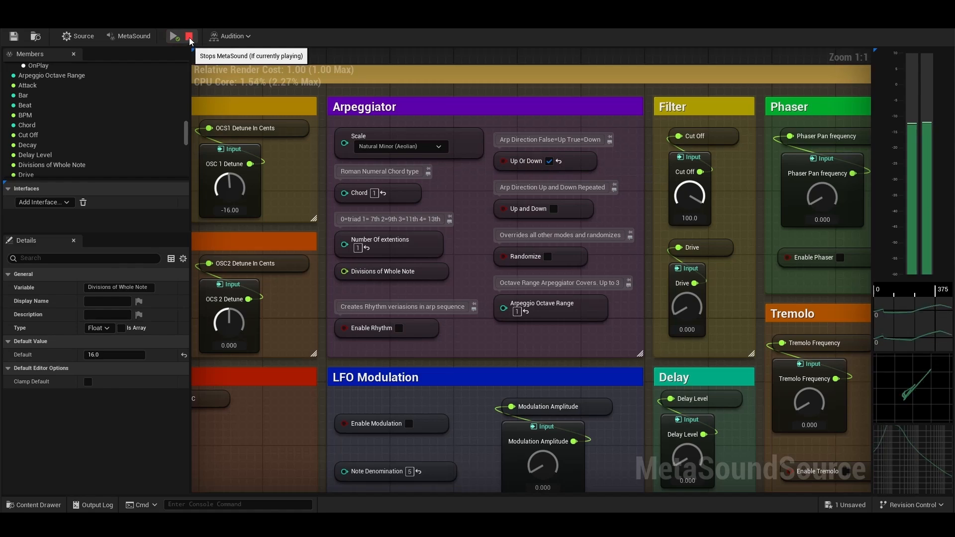
pyautogui.click(189, 37)
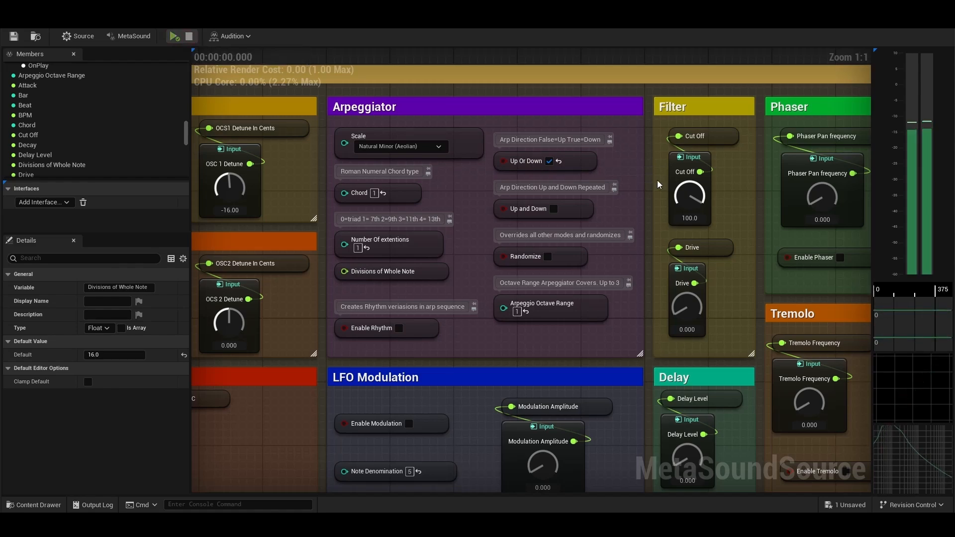
pyautogui.click(549, 160)
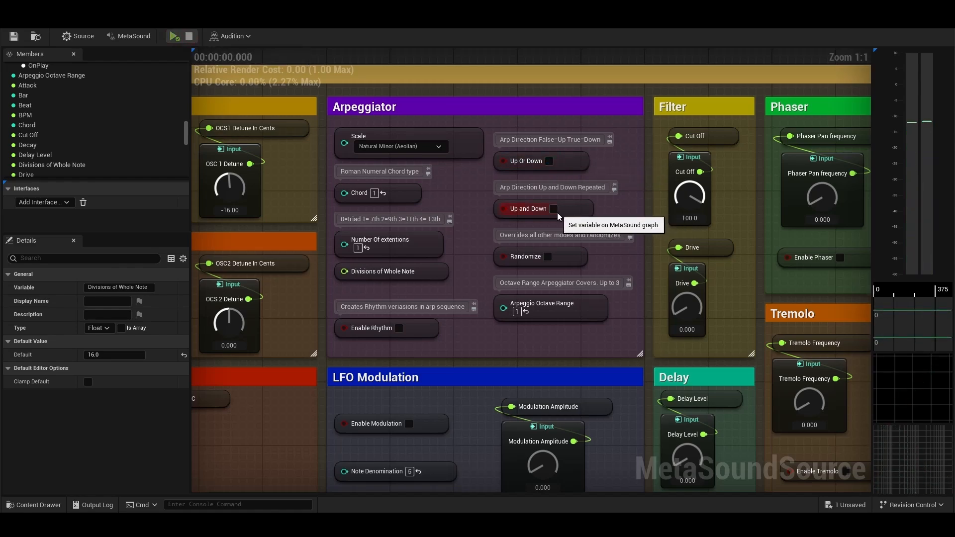
# Enable the arpeggiator's Up and Down option, preview the repeated up-and-down pattern, and disable the option again
pyautogui.click(553, 210)
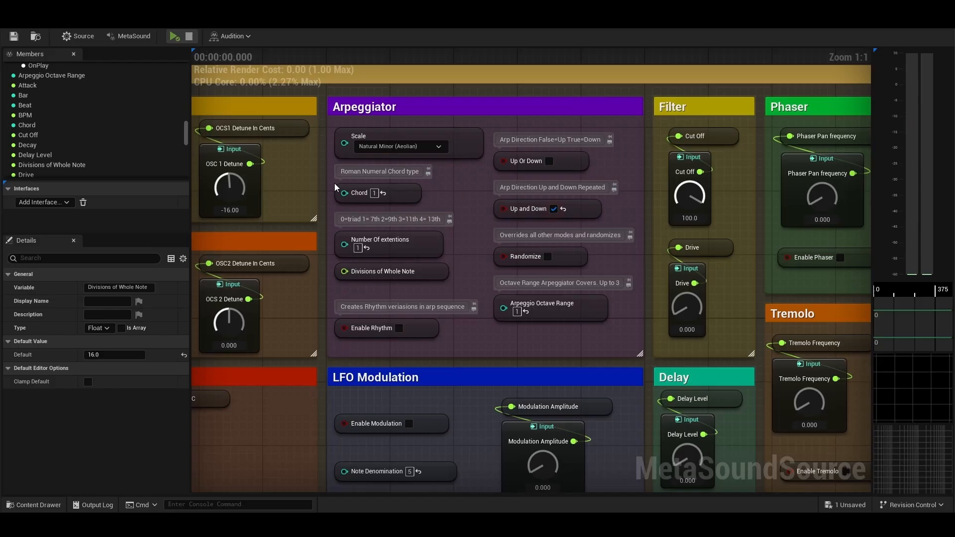
pyautogui.click(174, 36)
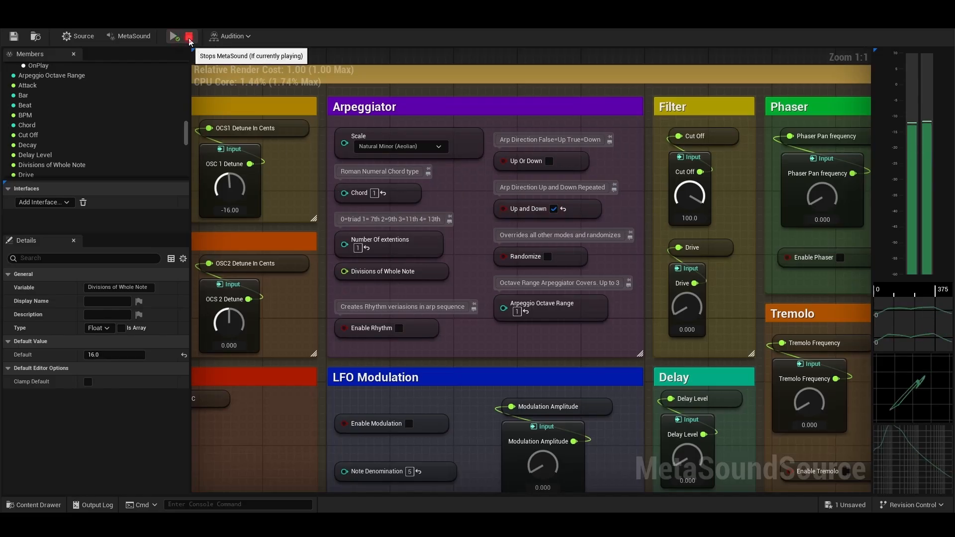
pyautogui.click(189, 37)
pyautogui.click(553, 209)
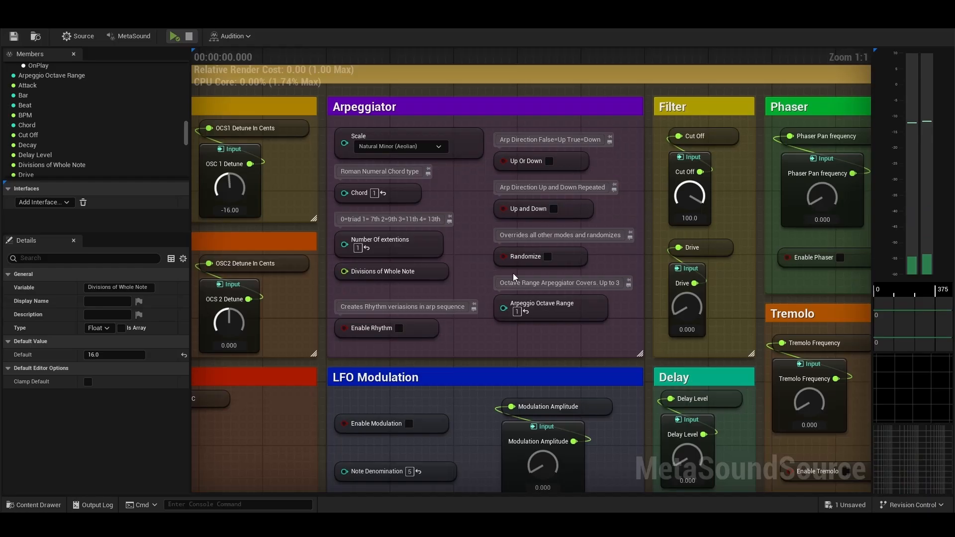
# Enable Randomize in the Arpeggiator section and preview the randomized arpeggio
pyautogui.click(548, 257)
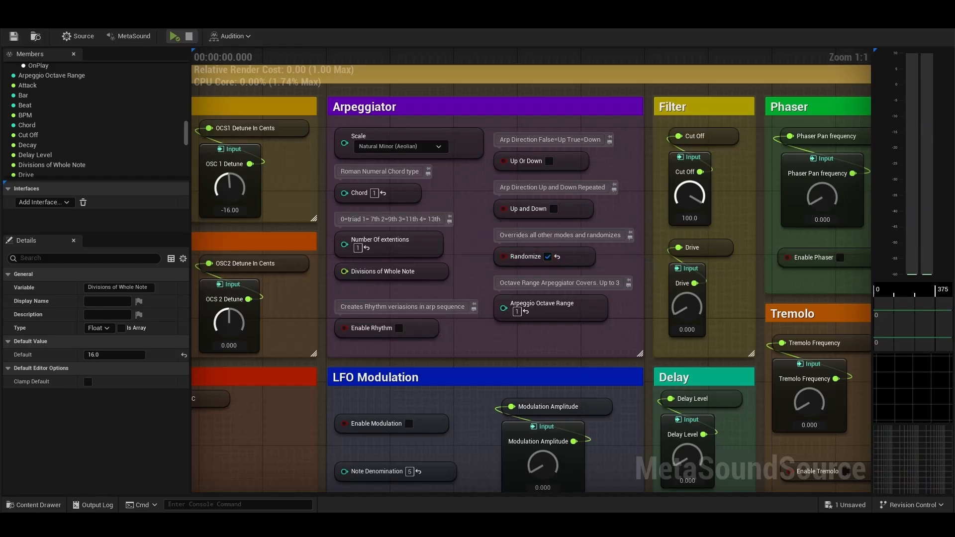
pyautogui.click(174, 36)
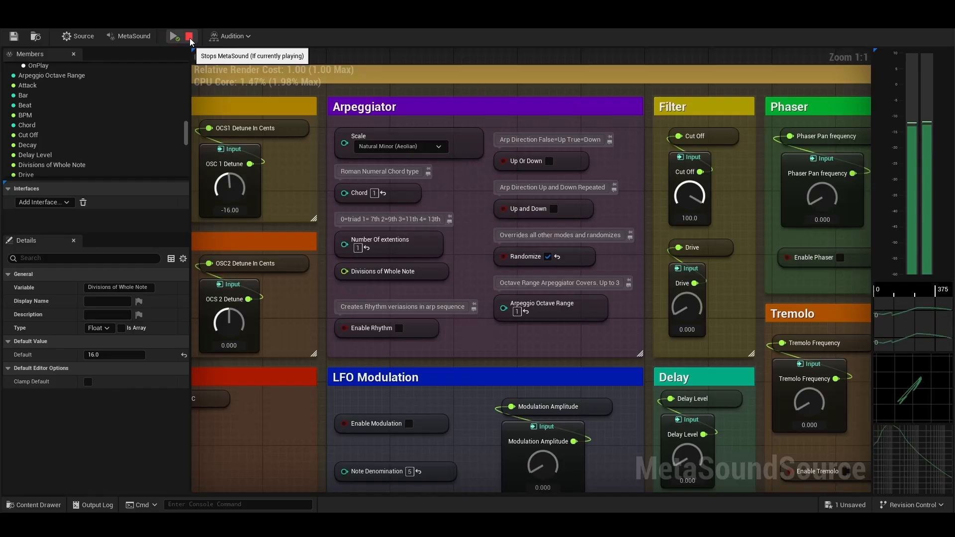
pyautogui.click(189, 37)
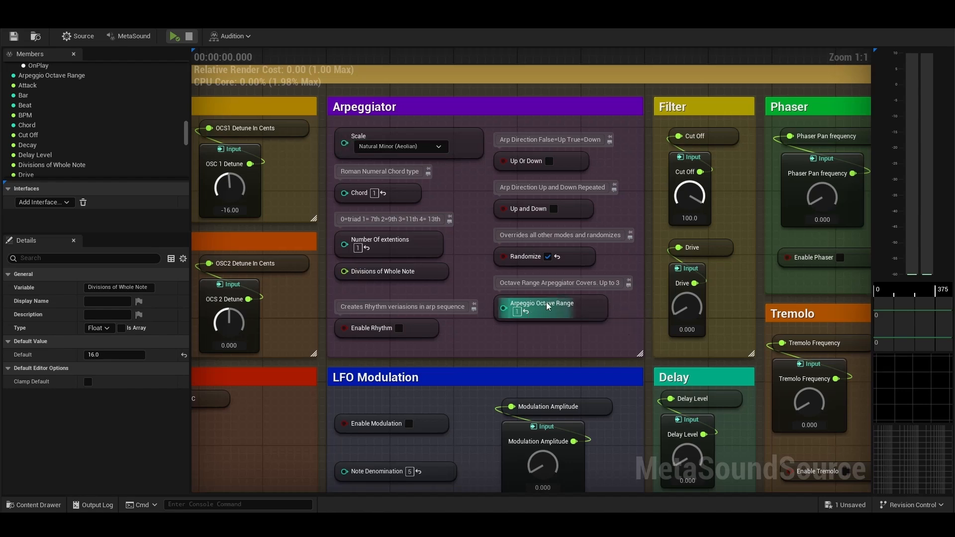
# Set the Arpeggio Octave Range to 2 and preview the randomized arpeggio over the wider range
pyautogui.click(517, 311)
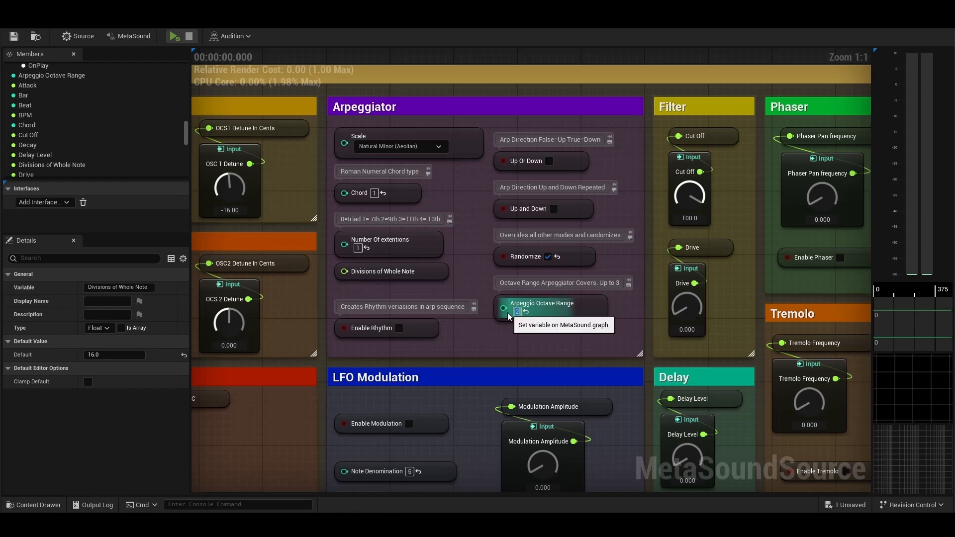
pyautogui.click(474, 246)
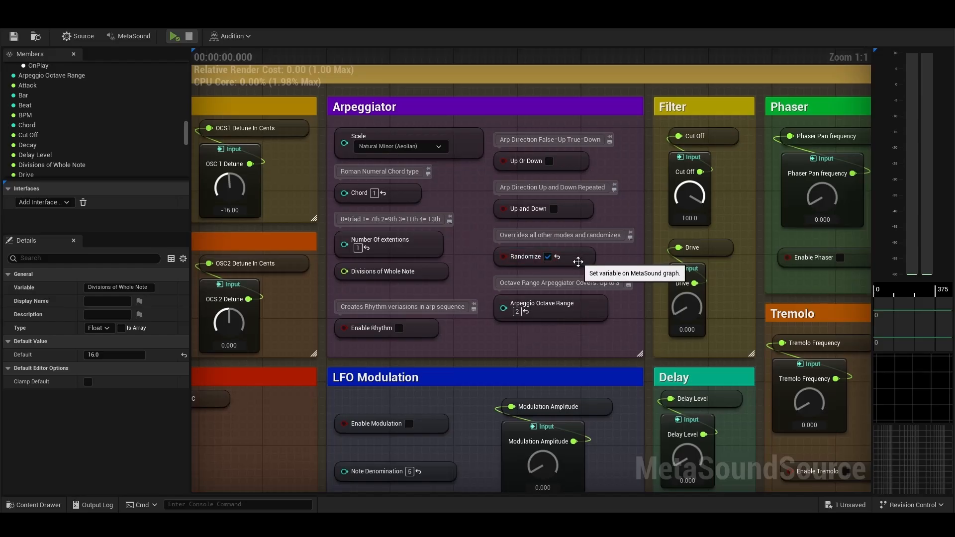
pyautogui.click(177, 37)
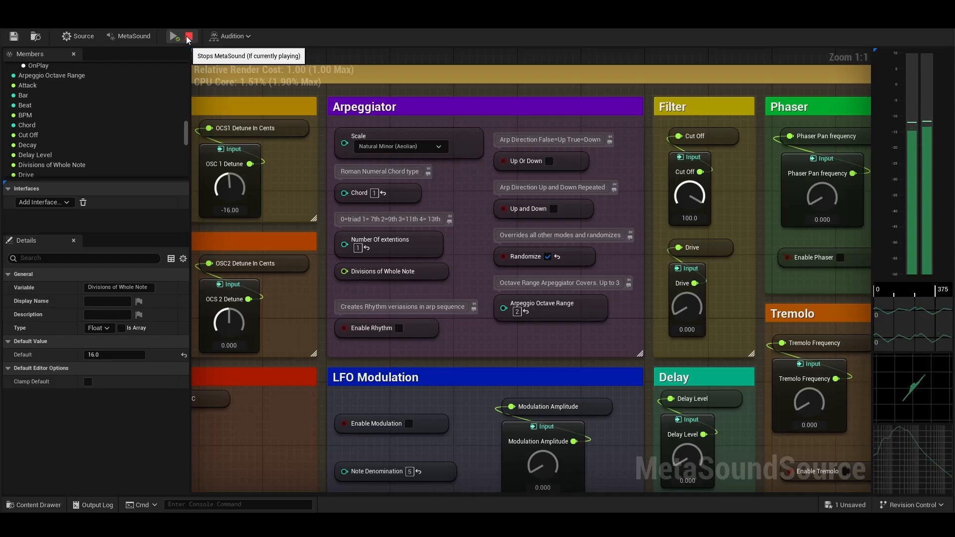
pyautogui.click(189, 37)
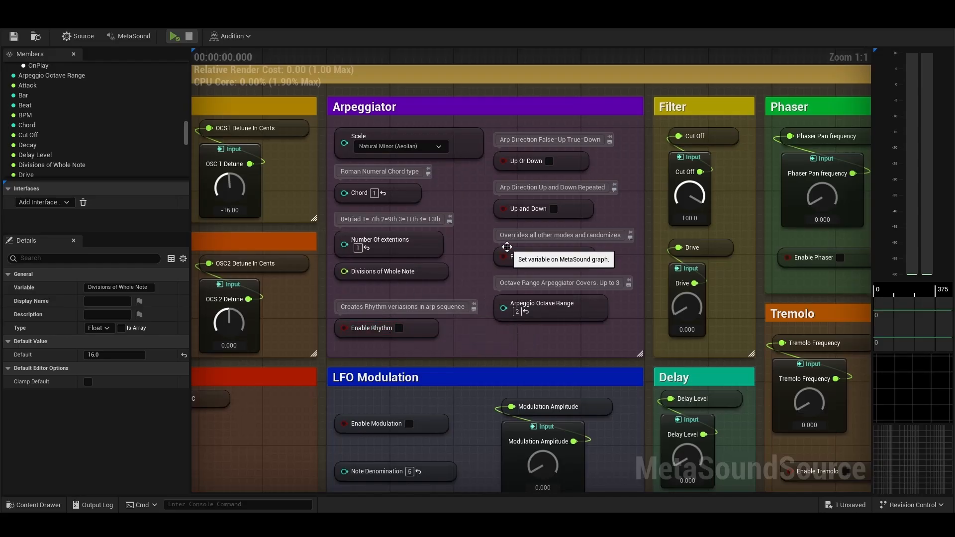
# Enable Rhythm in the Arpeggiator section and preview the arpeggio with rhythm variations
pyautogui.click(428, 272)
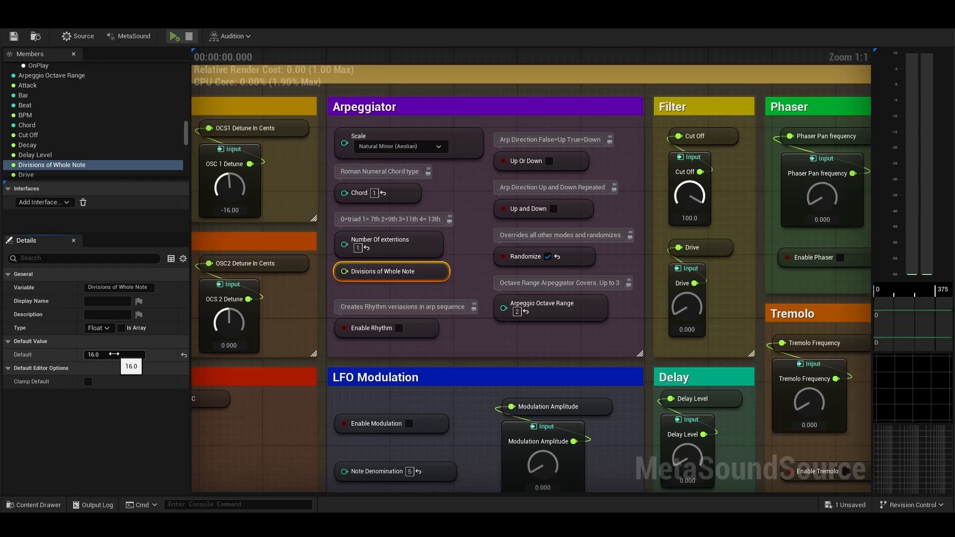
pyautogui.click(399, 328)
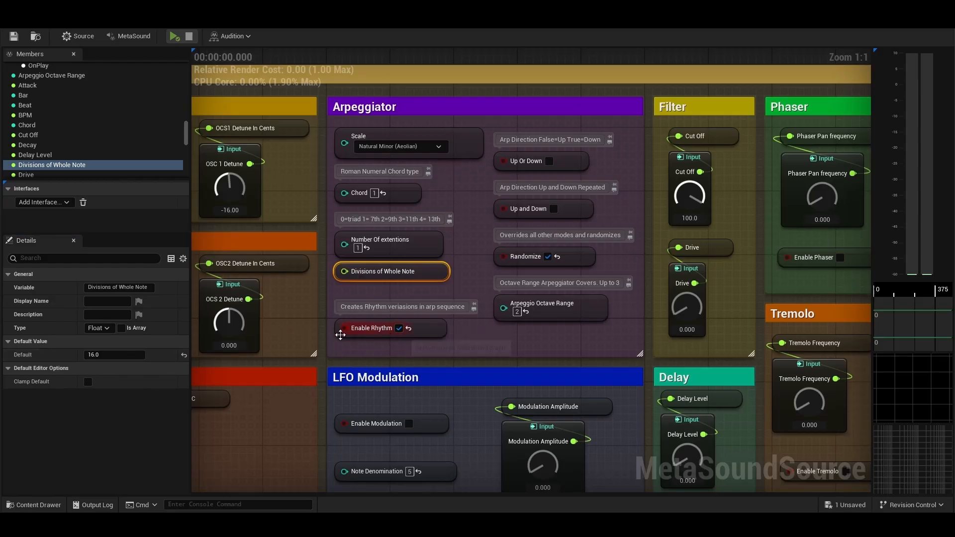
pyautogui.click(175, 36)
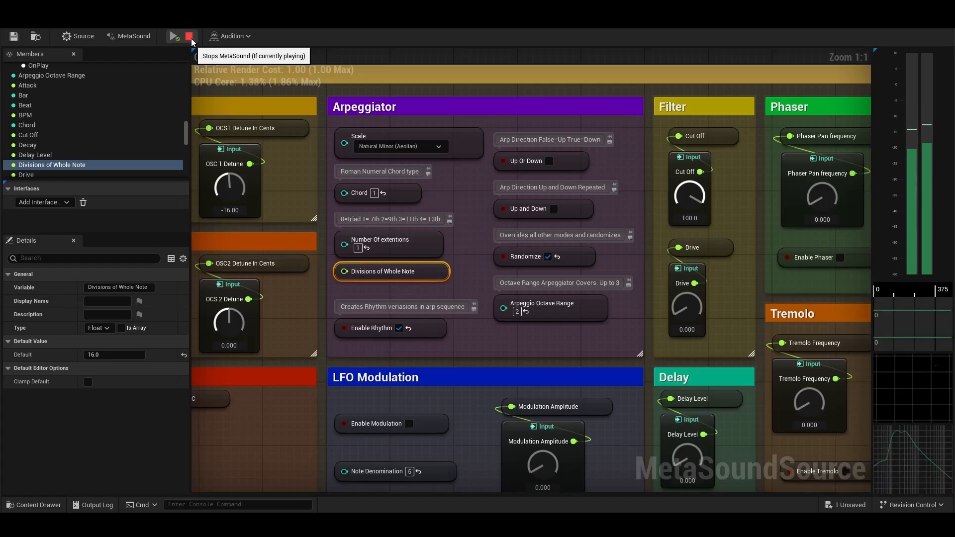
pyautogui.click(189, 37)
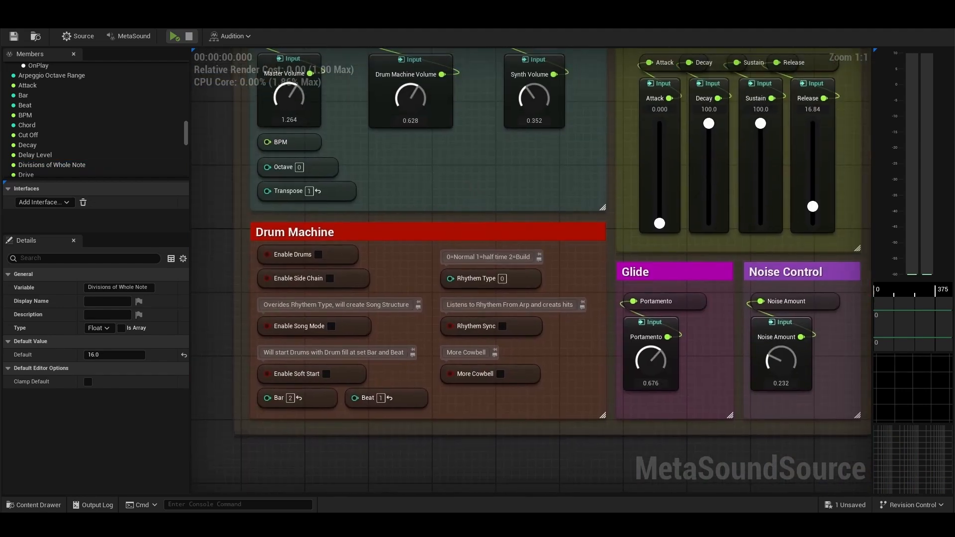
# Turn on Enable Drums in the Drum Machine section and preview the synth together with the drums
pyautogui.moveTo(475, 201); pyautogui.dragTo(505, 198, button='right')
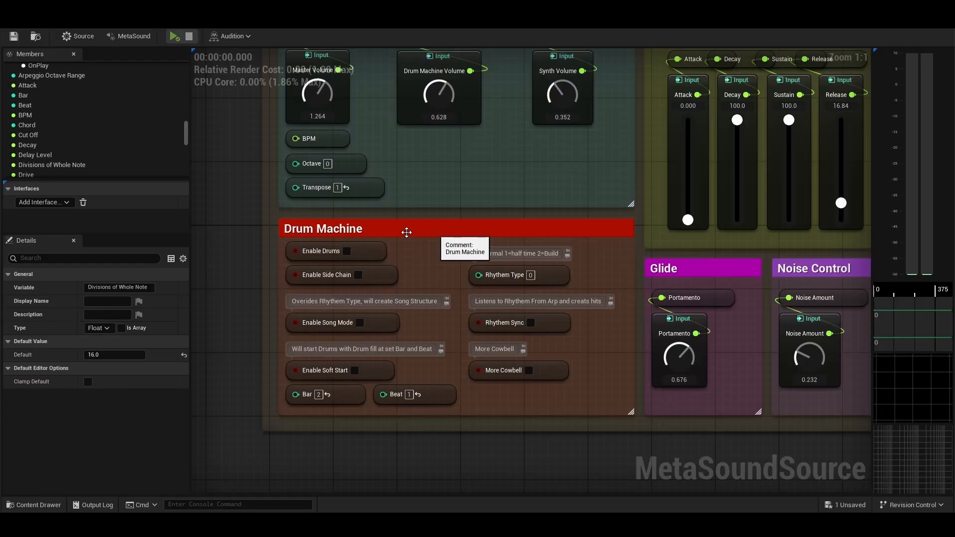
pyautogui.moveTo(421, 258); pyautogui.dragTo(403, 274, button='right')
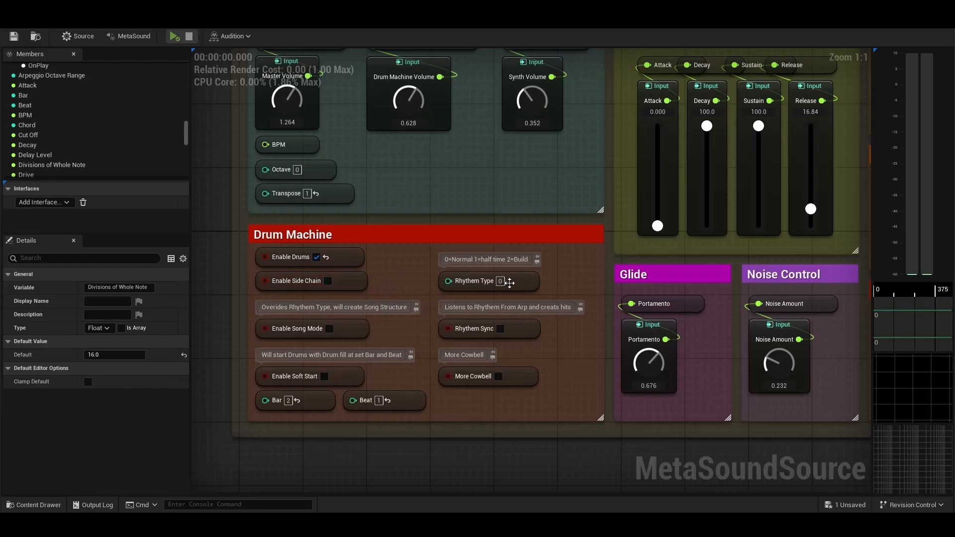
pyautogui.click(173, 36)
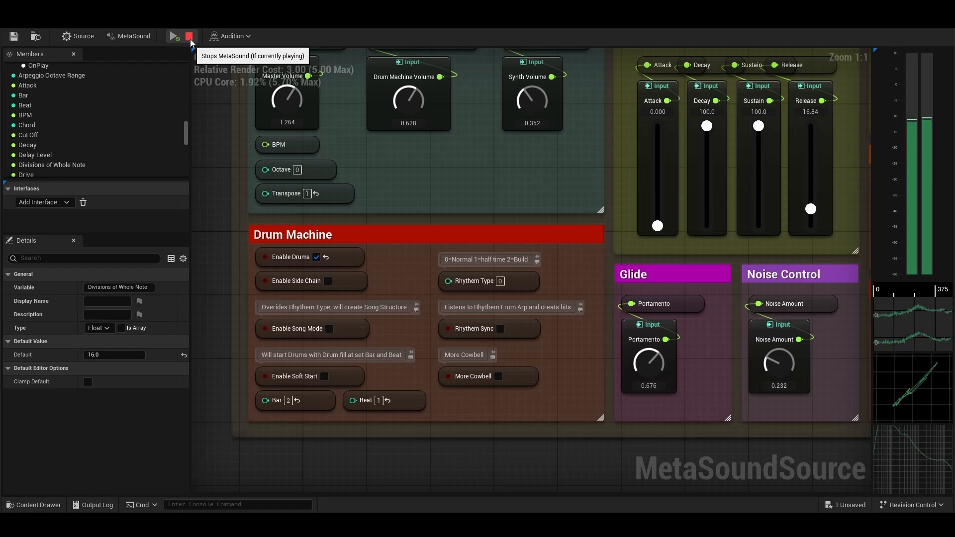
pyautogui.click(190, 38)
# Check the Arpeggiator's Enable Rhythm setting, return to the Drum Machine section, and preview the MetaSound with drums
pyautogui.moveTo(477, 148); pyautogui.dragTo(256, 147, button='right')
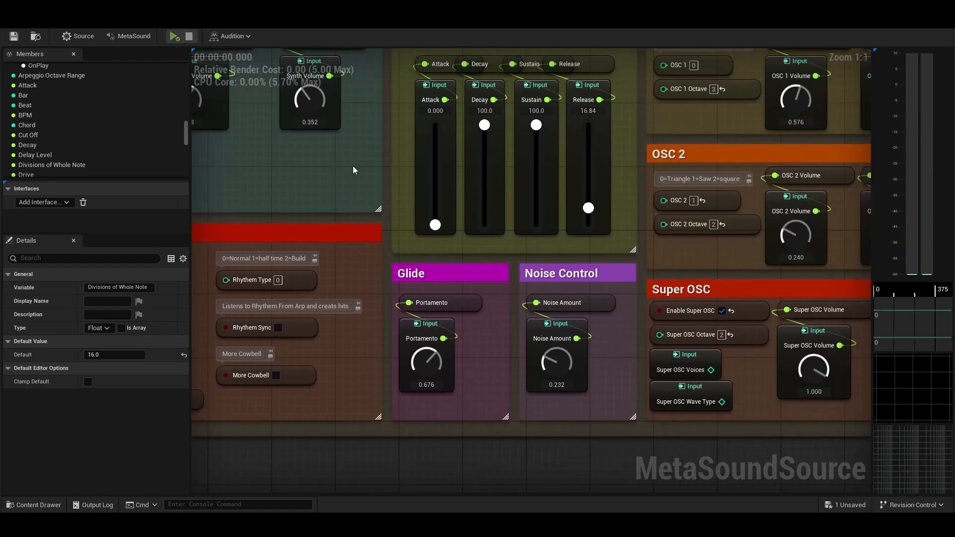
pyautogui.moveTo(684, 158); pyautogui.dragTo(480, 168, button='right')
pyautogui.moveTo(762, 151); pyautogui.dragTo(424, 187, button='right')
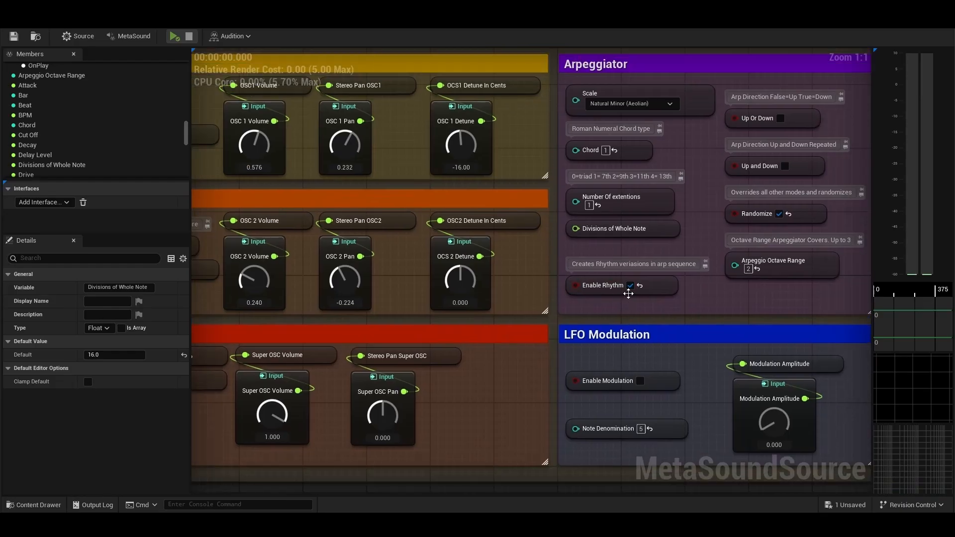
pyautogui.moveTo(523, 254); pyautogui.dragTo(812, 192, button='right')
pyautogui.moveTo(539, 234)
pyautogui.mouseDown(button='right')
pyautogui.moveTo(702, 194)
pyautogui.moveTo(871, 203)
pyautogui.mouseUp(button='right')
pyautogui.moveTo(414, 158)
pyautogui.mouseDown(button='right')
pyautogui.moveTo(641, 153)
pyautogui.moveTo(598, 218)
pyautogui.mouseUp(button='right')
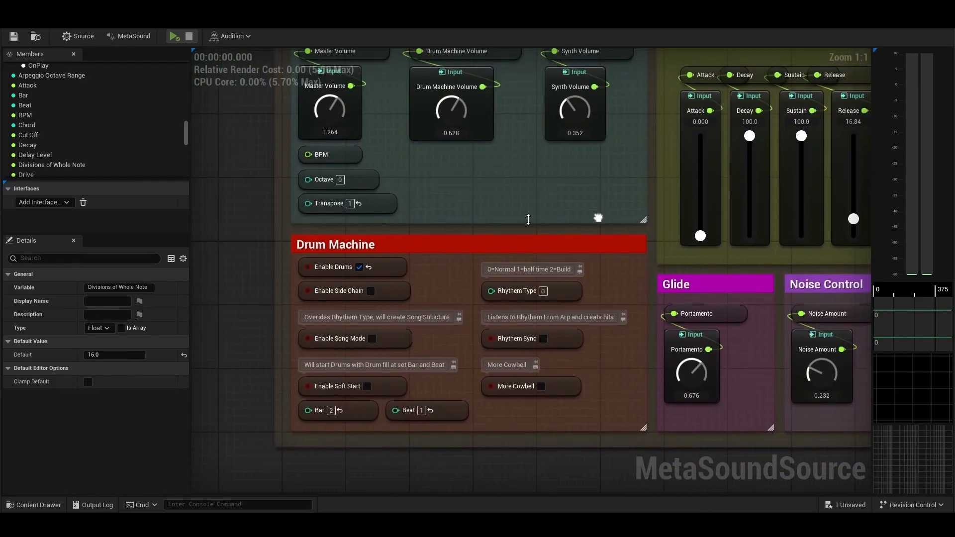
pyautogui.click(175, 39)
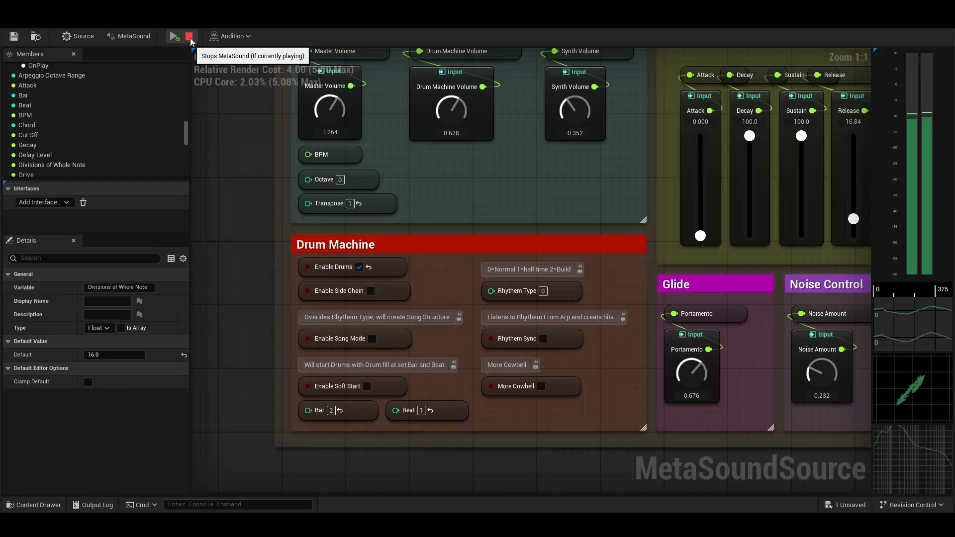
pyautogui.click(189, 36)
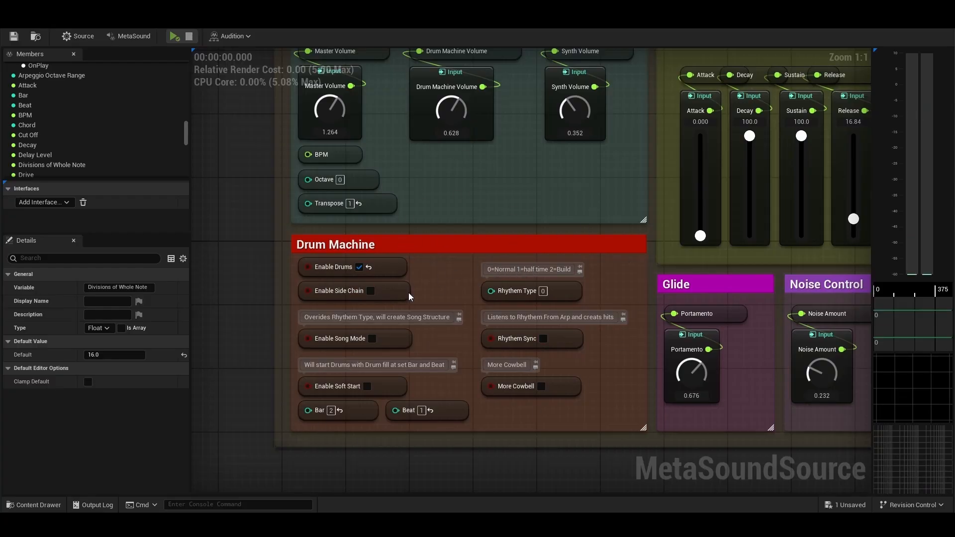
# Set the default of the BPM input to 150 and preview the MetaSound at that tempo
pyautogui.click(340, 157)
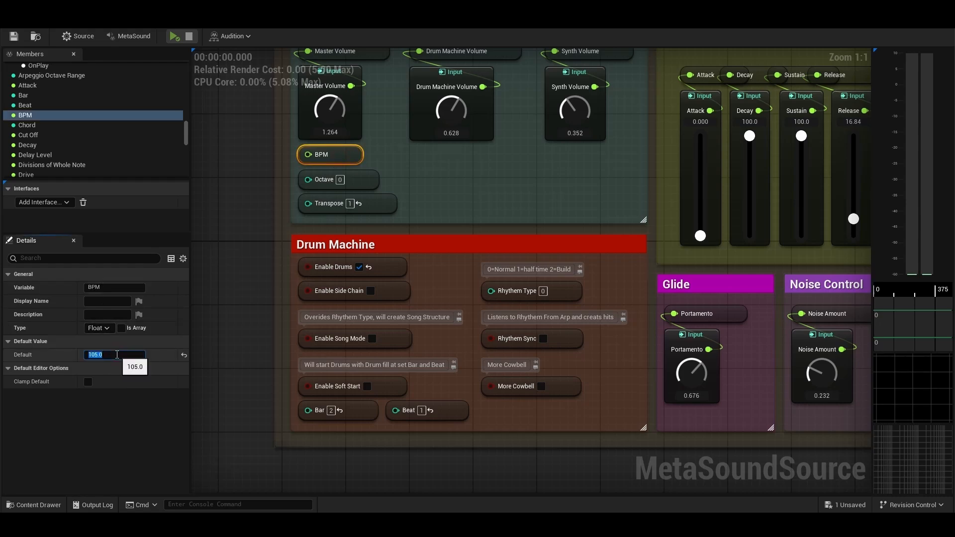
pyautogui.press('Return')
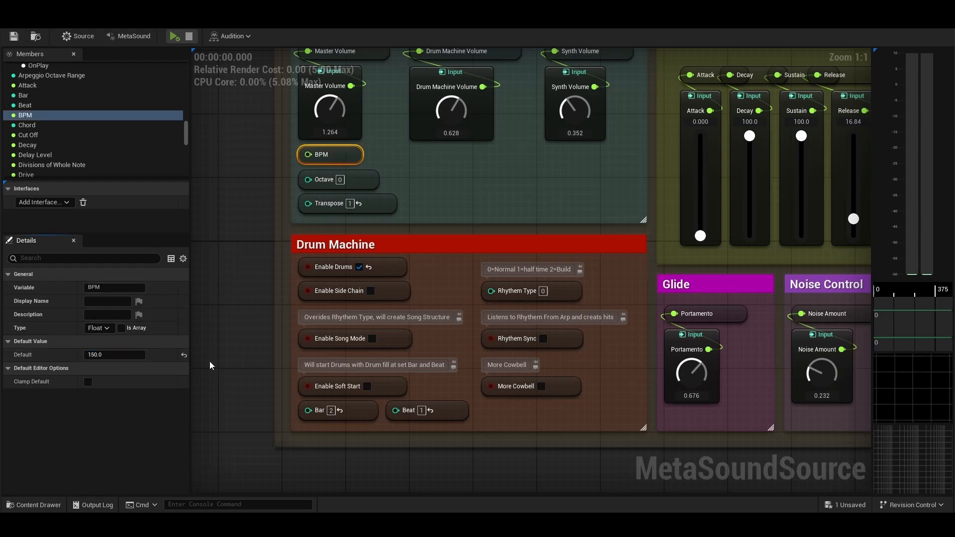
pyautogui.click(174, 36)
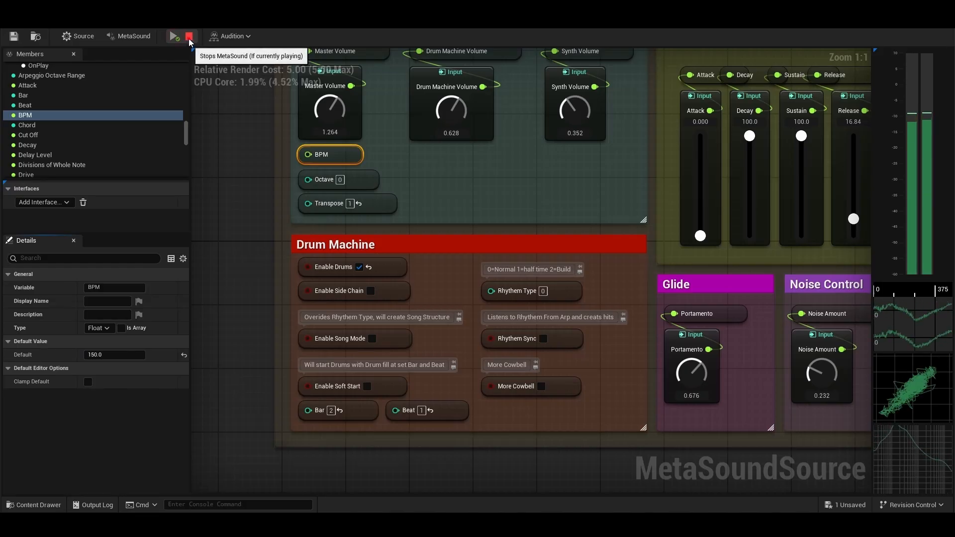
pyautogui.click(189, 36)
# Set the default of the BPM input back to 105
pyautogui.click(112, 357)
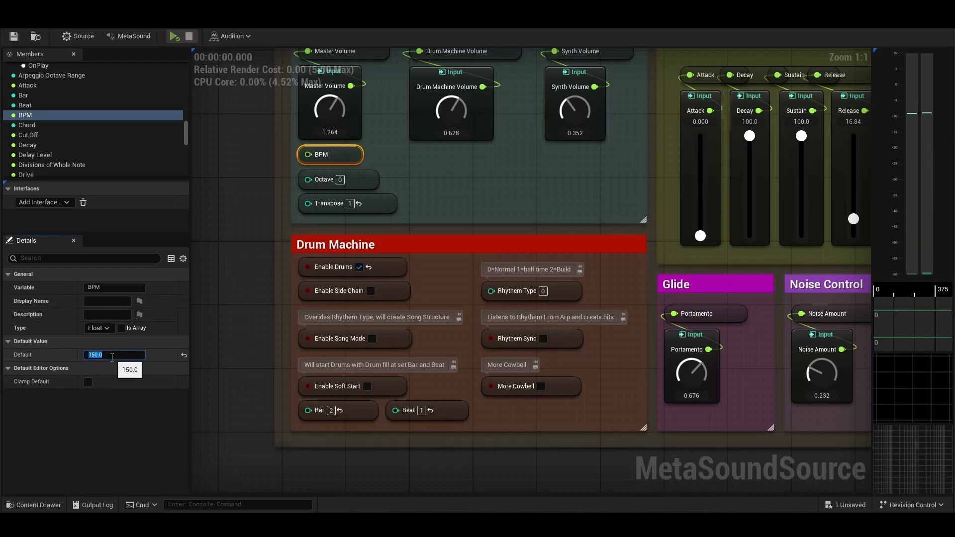
pyautogui.write('105')
pyautogui.press('Return')
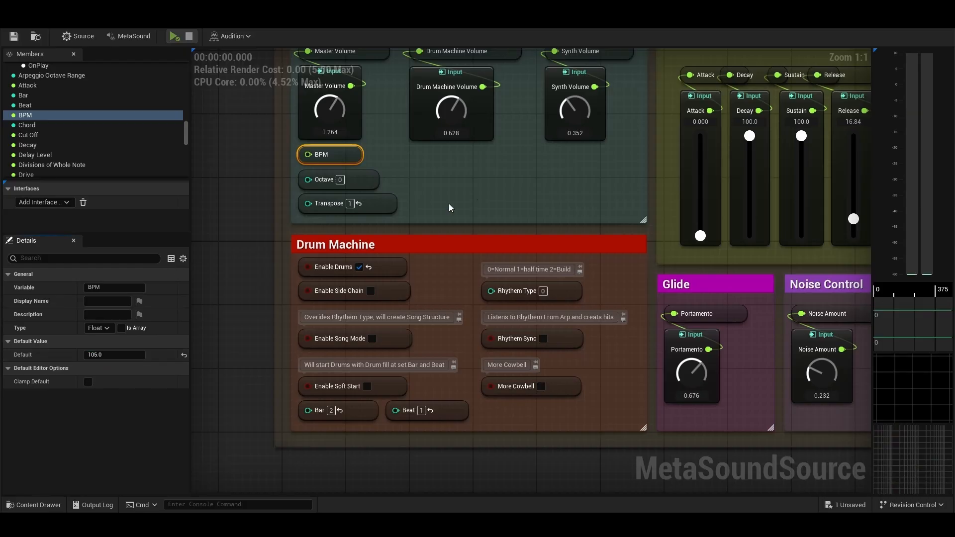
# Inspect the Enable Drums and Enable Side Chain inputs in the Drum Machine section and compare them with the neighbouring synth controls
pyautogui.moveTo(398, 283); pyautogui.dragTo(360, 248, button='right')
pyautogui.click(363, 236)
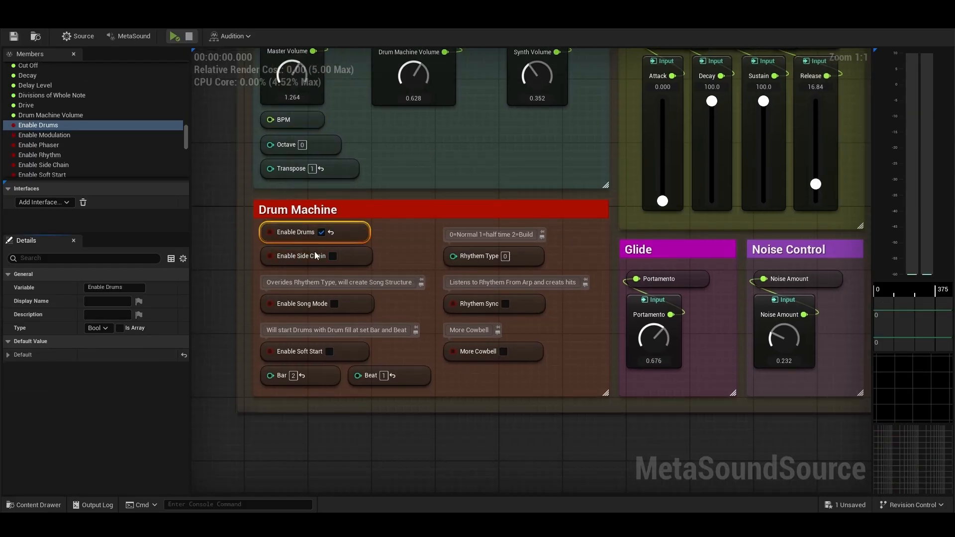
pyautogui.click(359, 257)
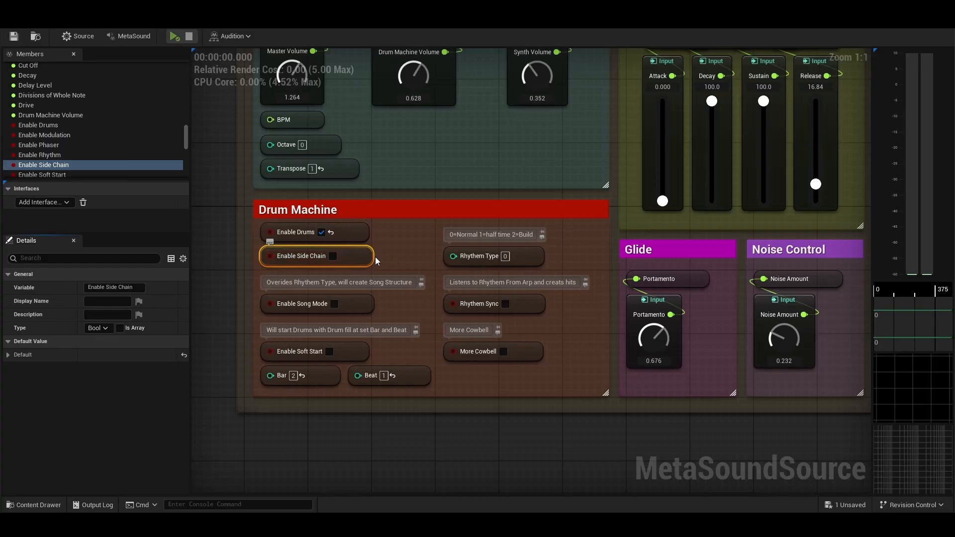
pyautogui.moveTo(333, 255); pyautogui.dragTo(297, 265, button='right')
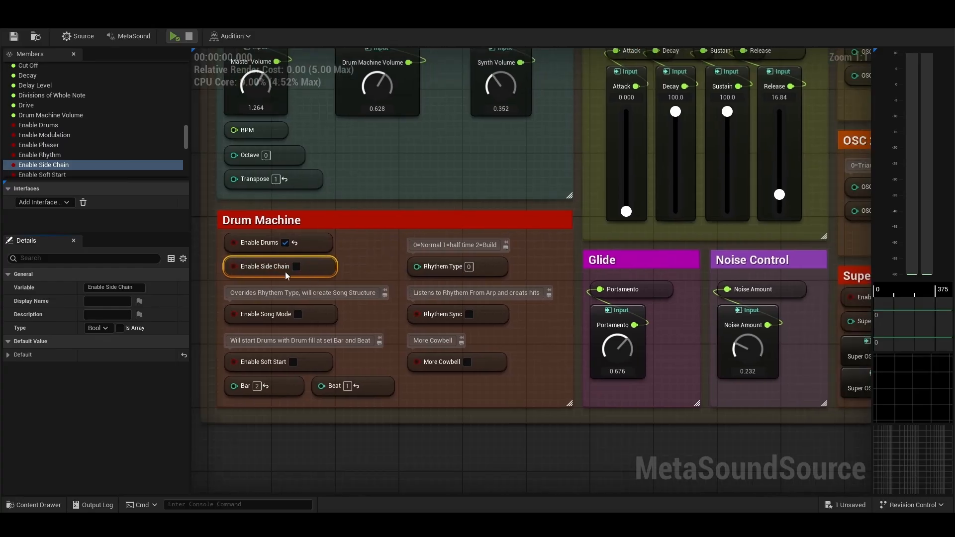
pyautogui.moveTo(347, 246); pyautogui.dragTo(318, 333, button='right')
pyautogui.moveTo(400, 303); pyautogui.dragTo(738, 198, button='right')
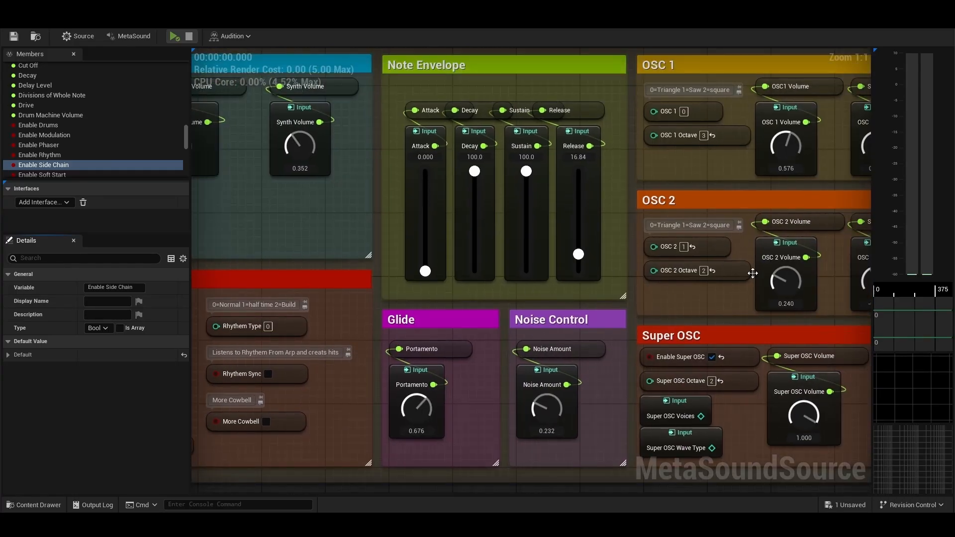
pyautogui.moveTo(218, 311); pyautogui.dragTo(293, 238, button='right')
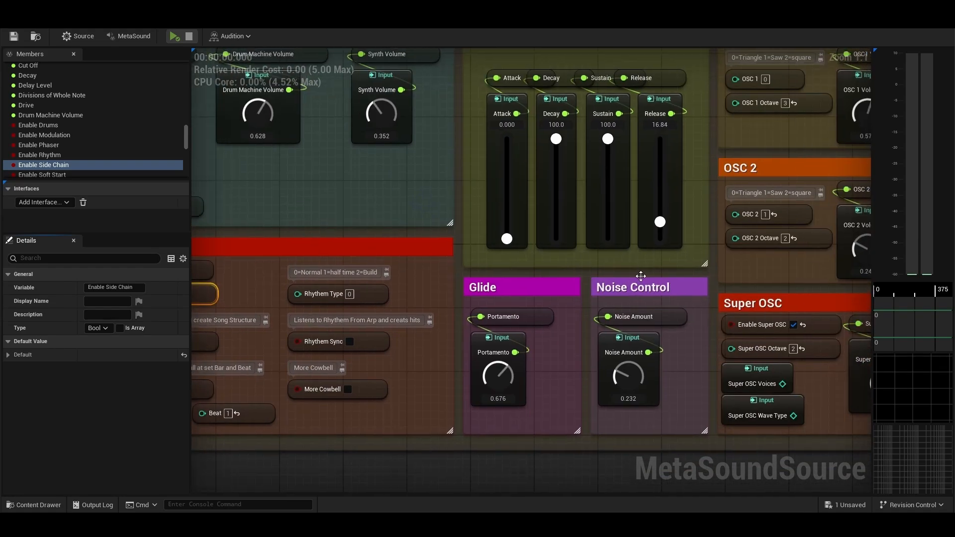
pyautogui.moveTo(304, 270); pyautogui.dragTo(423, 239, button='right')
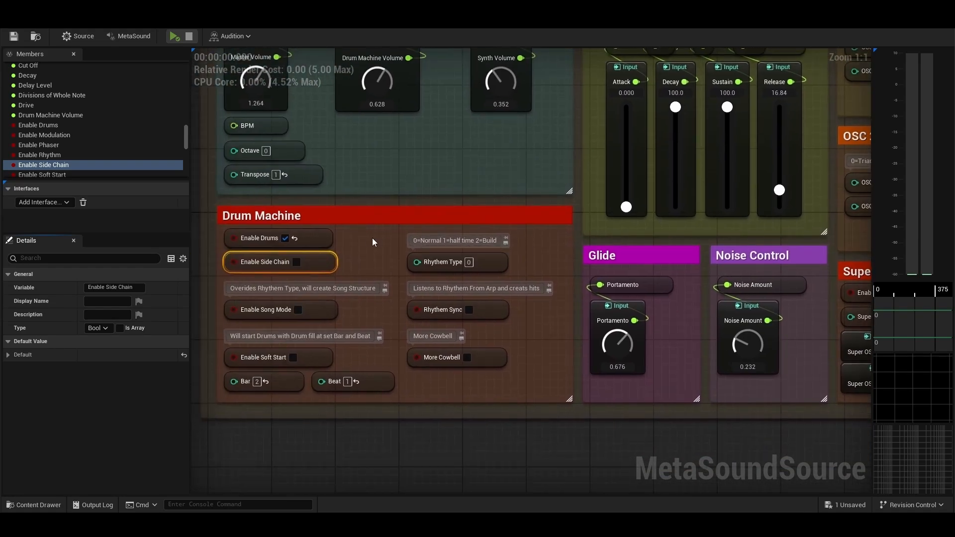
# Set the default of the Divisions of Whole Note input in the Arpeggiator section to 1
pyautogui.moveTo(474, 184); pyautogui.dragTo(366, 182, button='right')
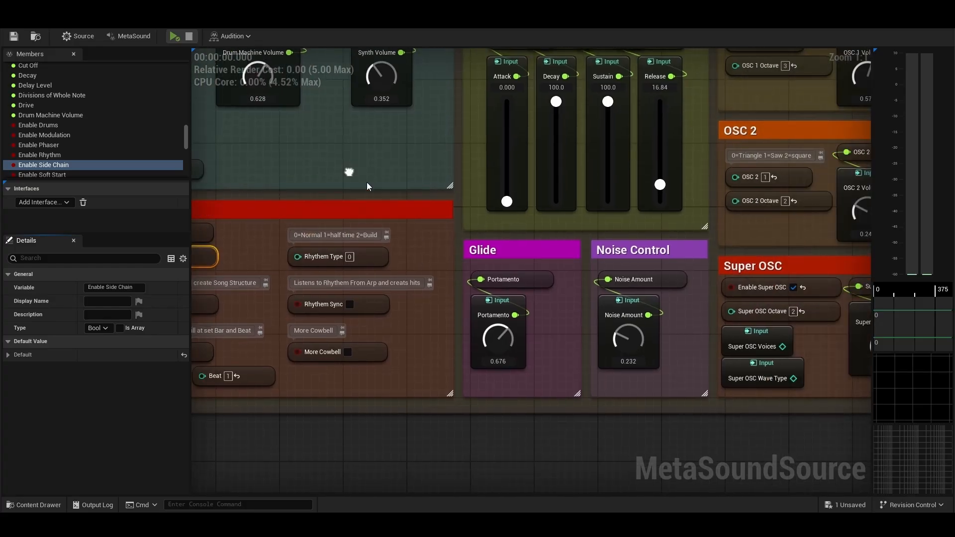
pyautogui.moveTo(689, 181); pyautogui.dragTo(202, 205, button='right')
pyautogui.moveTo(355, 132); pyautogui.dragTo(402, 188, button='right')
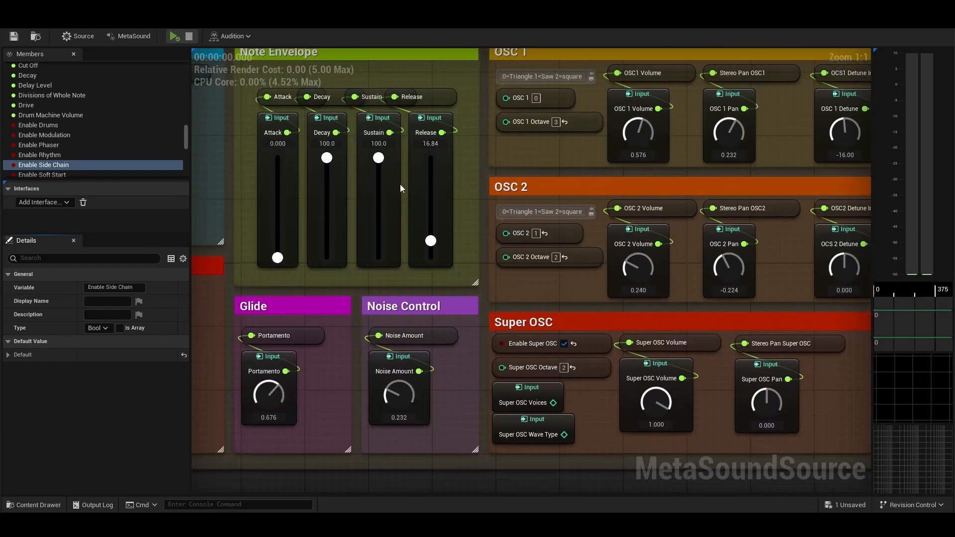
pyautogui.moveTo(865, 219); pyautogui.dragTo(499, 214, button='right')
pyautogui.click(661, 212)
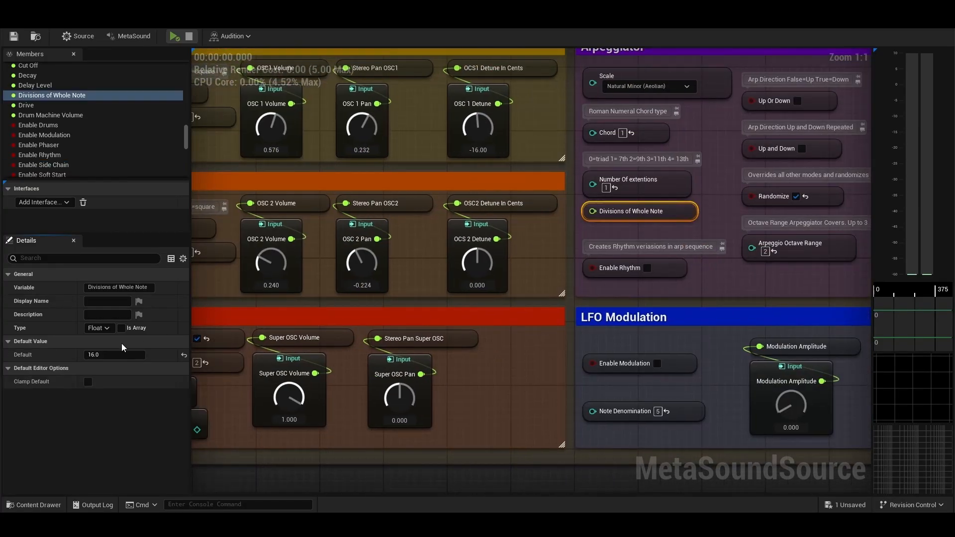
pyautogui.click(110, 354)
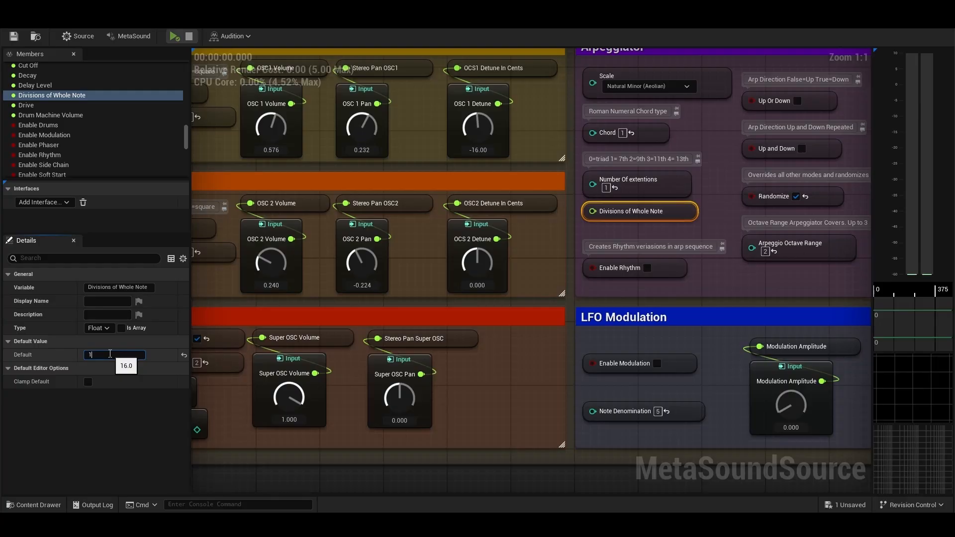
pyautogui.press('Return')
# Raise the Note Envelope's Release slider to 100 and turn on Enable Rhythm in the Arpeggiator section
pyautogui.moveTo(314, 174); pyautogui.dragTo(601, 170, button='right')
pyautogui.moveTo(353, 230); pyautogui.dragTo(361, 146)
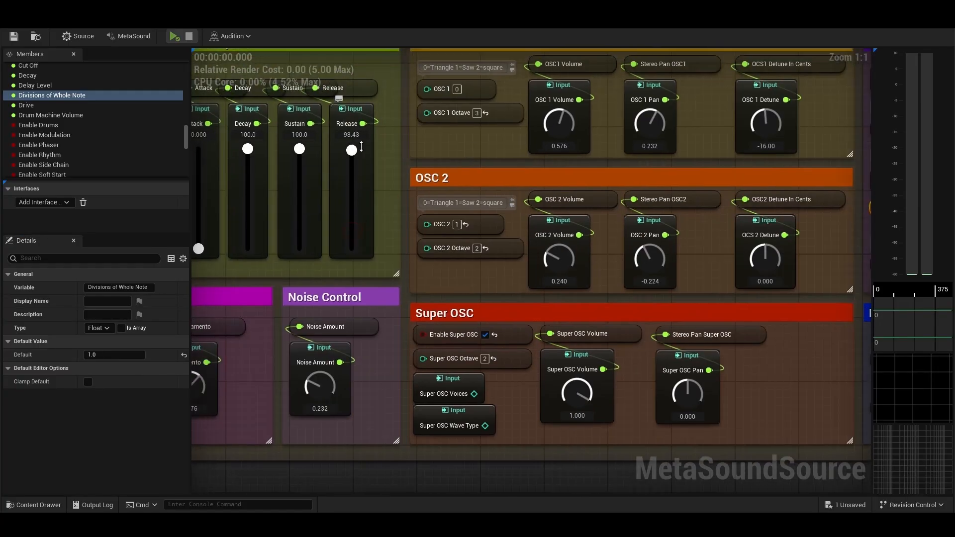
pyautogui.rightClick(286, 178)
pyautogui.moveTo(405, 150); pyautogui.dragTo(91, 206, button='right')
# Turn on Enable Side Chain in the Drum Machine section and preview the MetaSound with the sidechain effect
pyautogui.moveTo(148, 193); pyautogui.dragTo(722, 100, button='right')
pyautogui.moveTo(349, 177); pyautogui.dragTo(547, 141, button='right')
pyautogui.moveTo(388, 165); pyautogui.dragTo(381, 209, button='right')
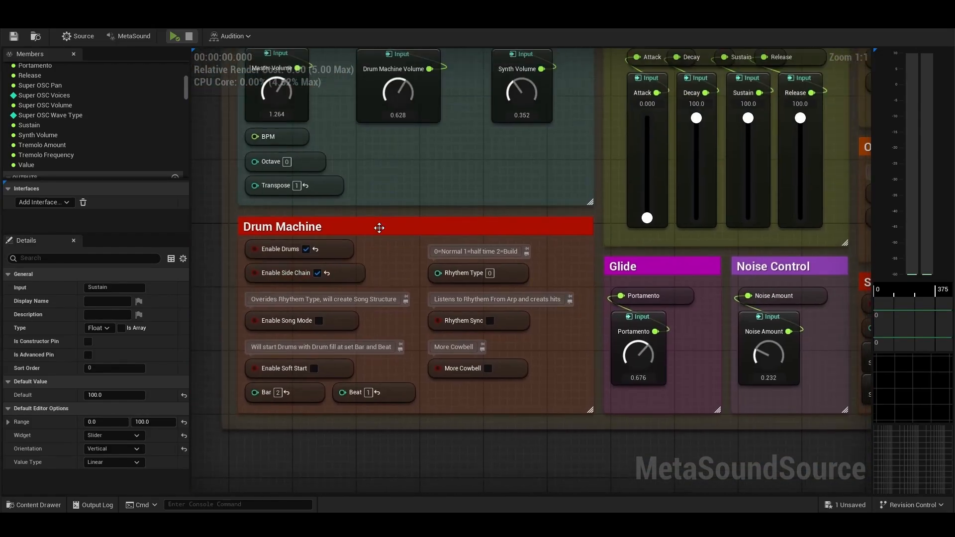
pyautogui.click(173, 37)
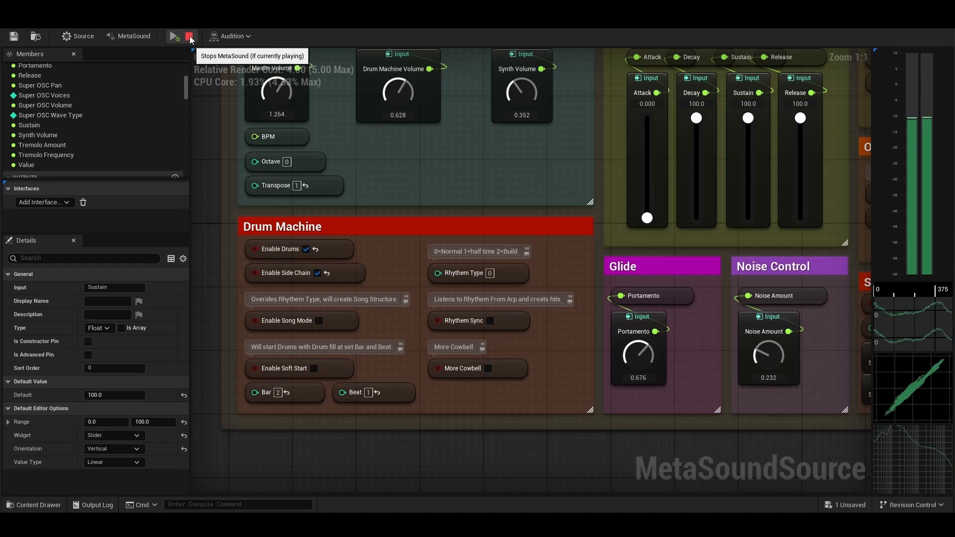
pyautogui.click(190, 37)
# Turn off Enable Side Chain and preview the MetaSound without sidechaining for comparison
pyautogui.moveTo(498, 163); pyautogui.dragTo(443, 154, button='right')
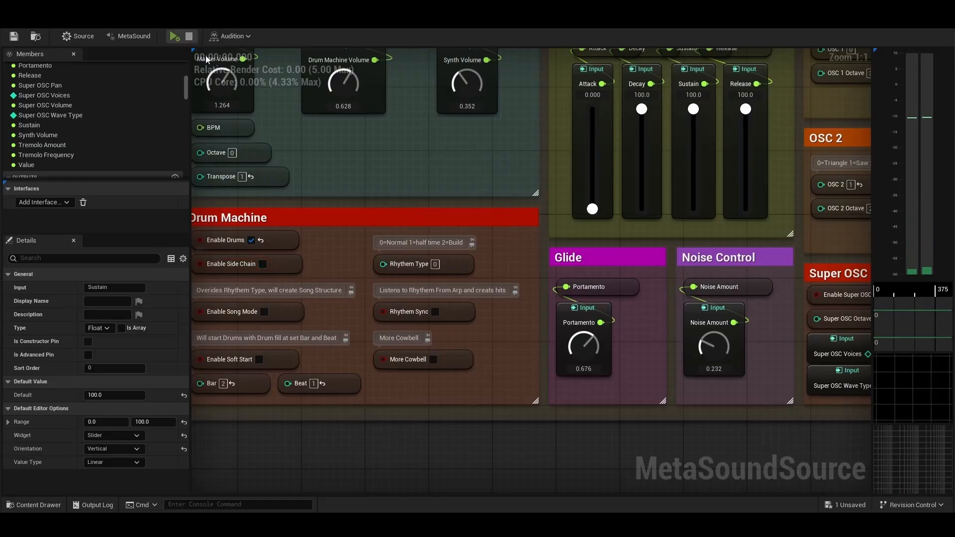
pyautogui.click(173, 36)
pyautogui.moveTo(304, 174); pyautogui.dragTo(387, 202, button='right')
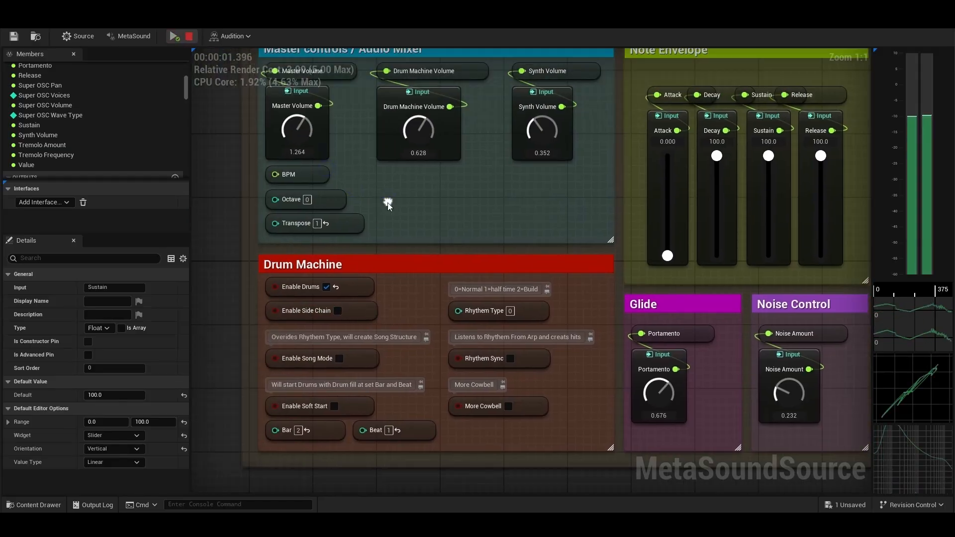
pyautogui.moveTo(447, 210); pyautogui.dragTo(402, 224, button='right')
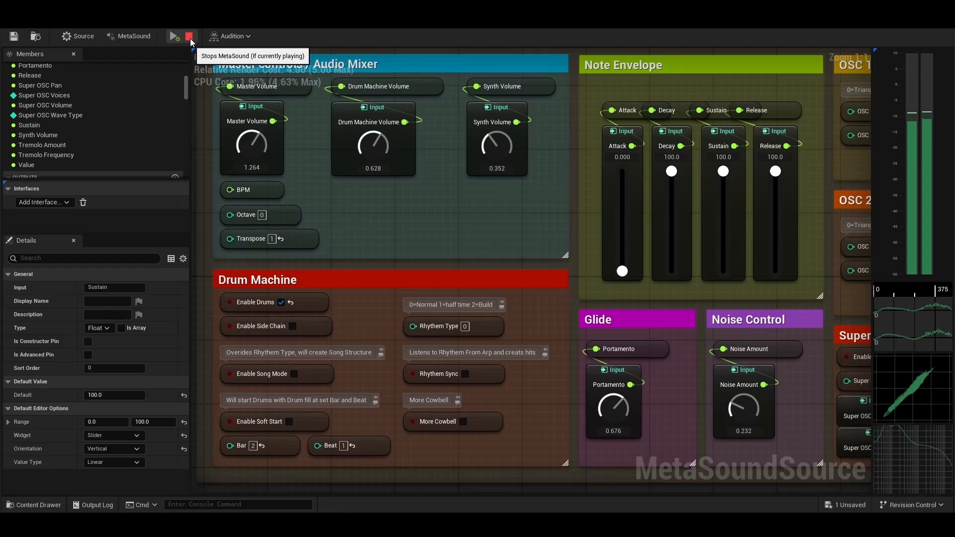
pyautogui.click(192, 43)
# Turn Enable Side Chain back on in the Drum Machine section
pyautogui.moveTo(403, 228); pyautogui.dragTo(430, 199, button='right')
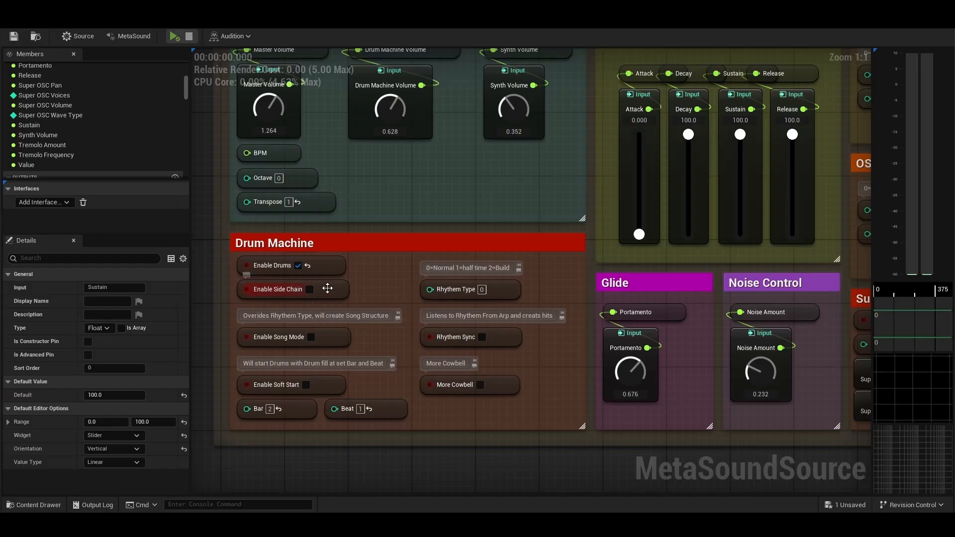
pyautogui.moveTo(368, 294); pyautogui.dragTo(342, 247, button='right')
pyautogui.click(297, 262)
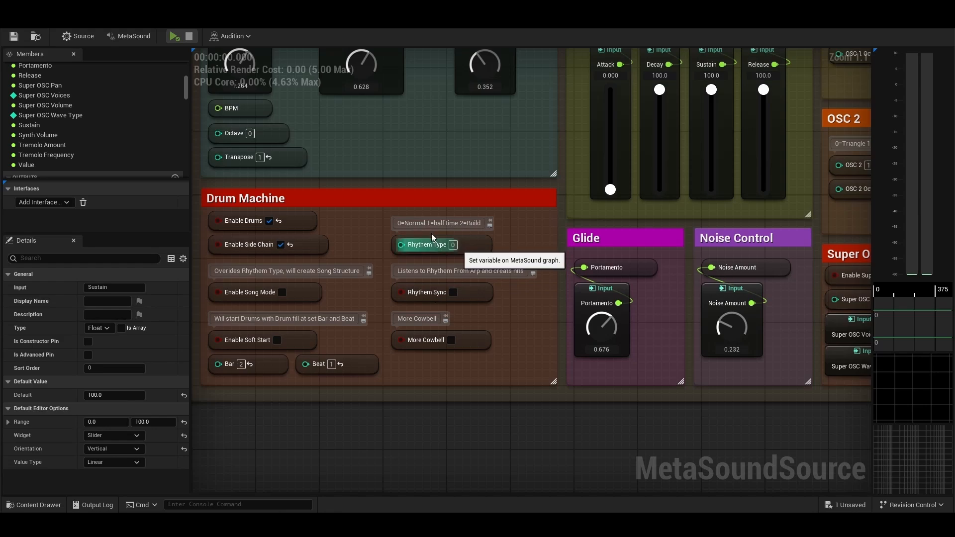
# Set the Drum Machine's Rhythem Type to 1 for half time and preview the MetaSound
pyautogui.click(453, 244)
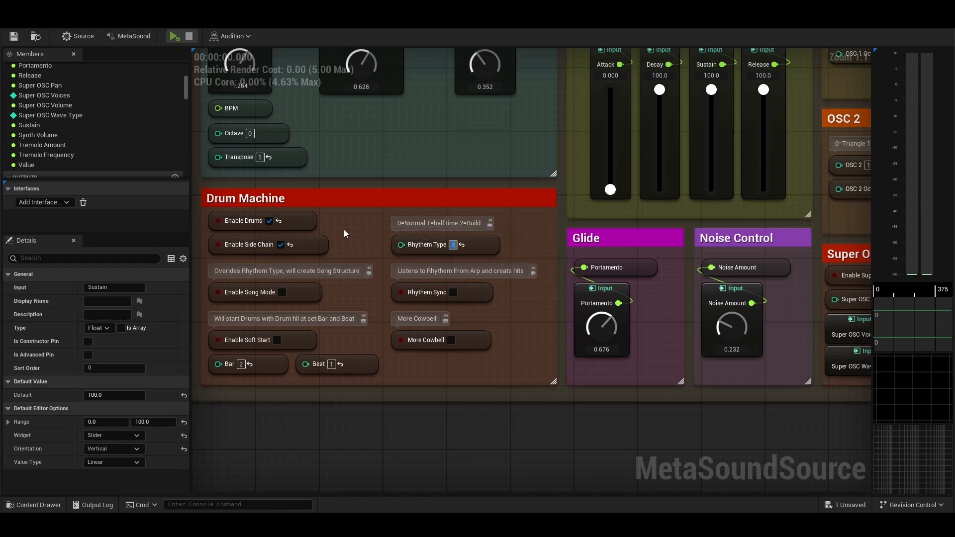
pyautogui.click(174, 36)
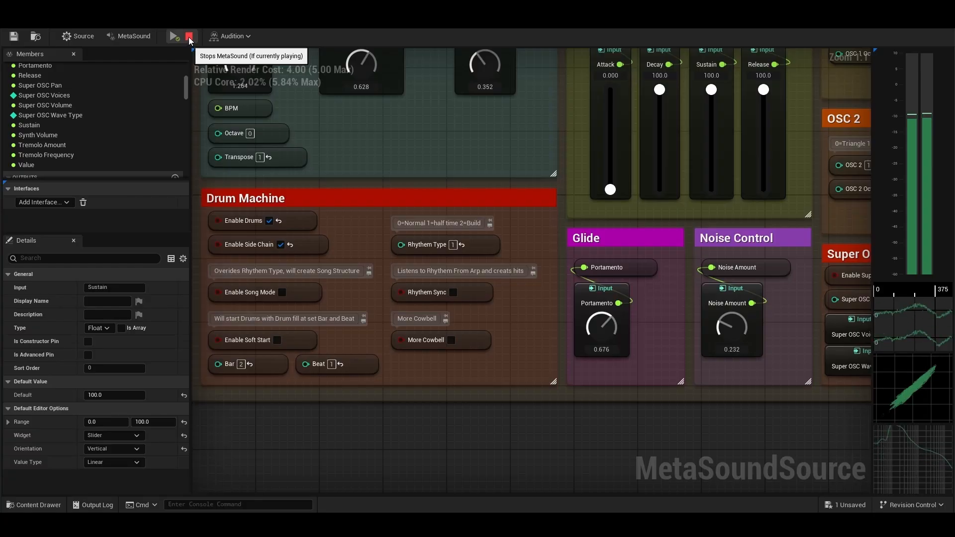
pyautogui.click(189, 36)
# Set the default of the Arpeggiator's Divisions of Whole Note input back to 16
pyautogui.moveTo(471, 144); pyautogui.dragTo(166, 238, button='right')
pyautogui.moveTo(592, 194); pyautogui.dragTo(310, 154, button='right')
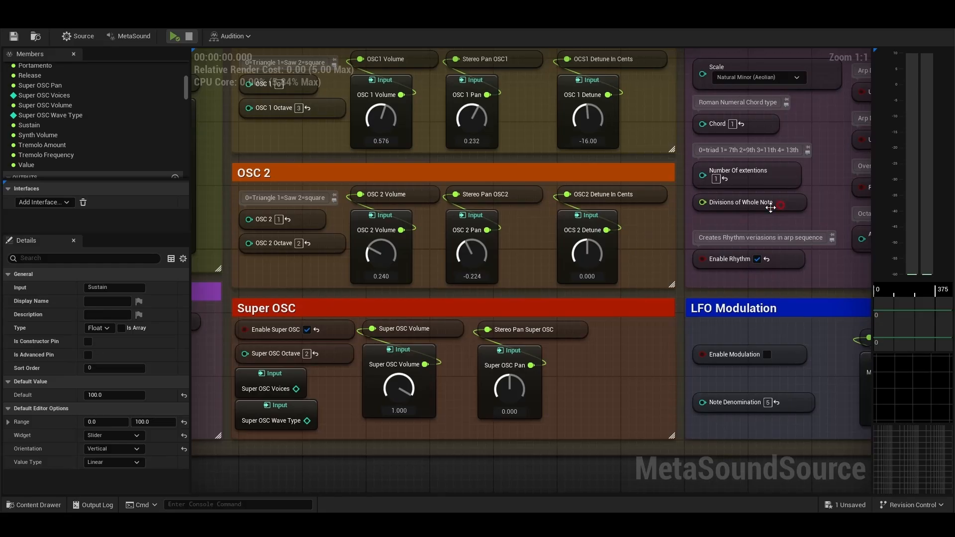
pyautogui.click(770, 208)
pyautogui.click(104, 356)
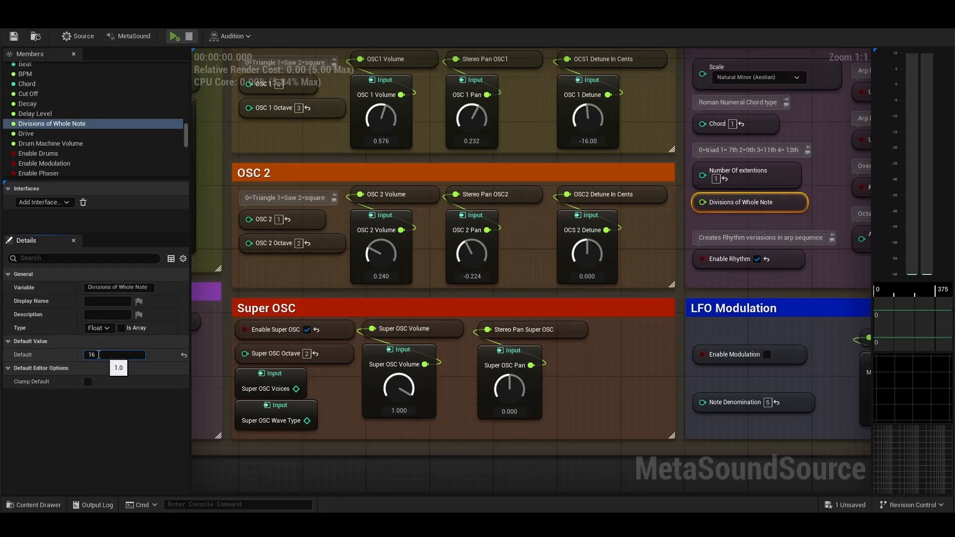
pyautogui.press('Return')
# Set the Drum Machine's Rhythem Type to 2 for the build pattern and preview the MetaSound
pyautogui.moveTo(301, 273); pyautogui.dragTo(588, 260, button='right')
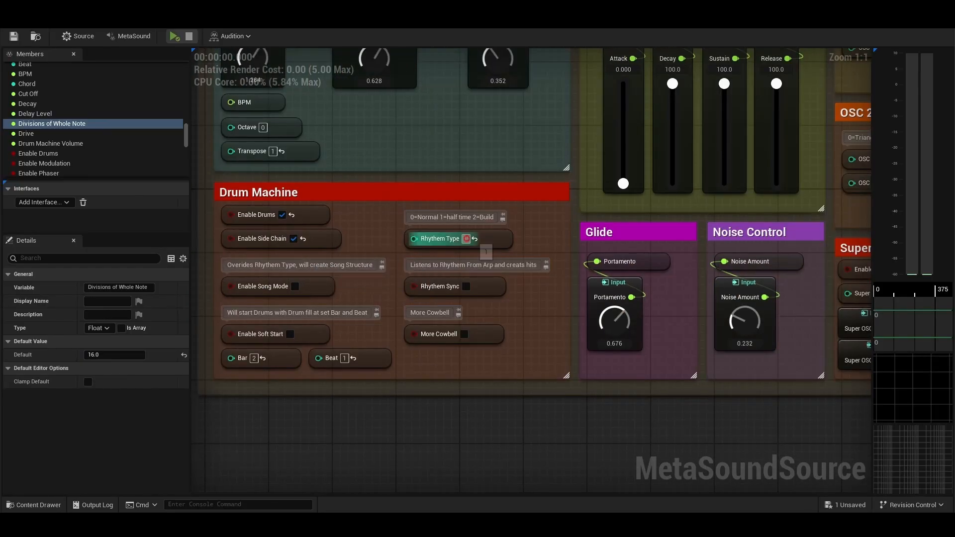
pyautogui.click(466, 239)
pyautogui.write('2')
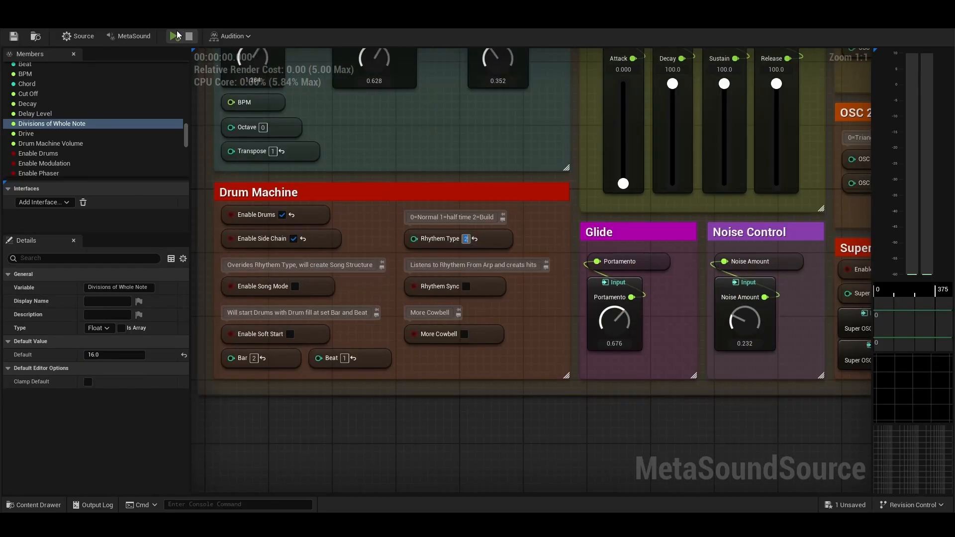
pyautogui.click(177, 39)
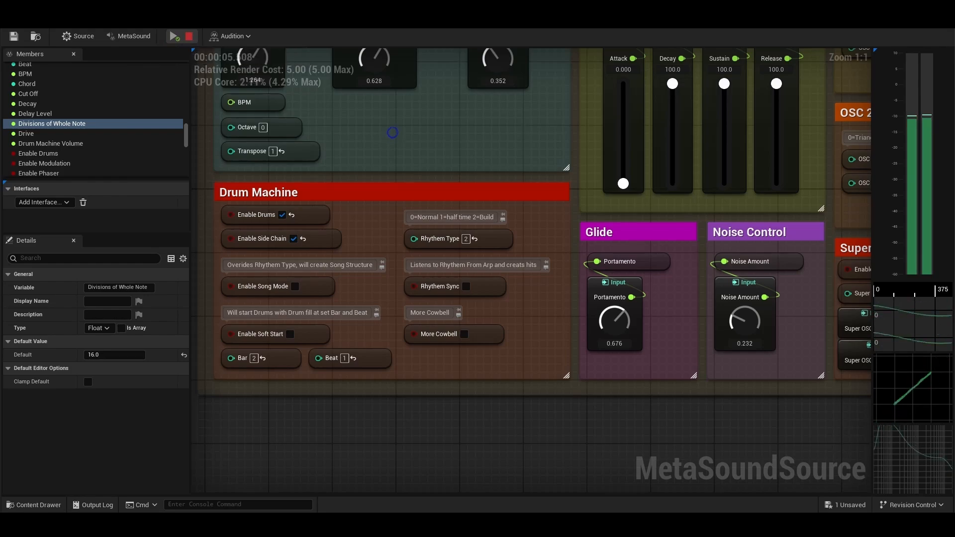
pyautogui.moveTo(393, 137); pyautogui.dragTo(399, 170, button='right')
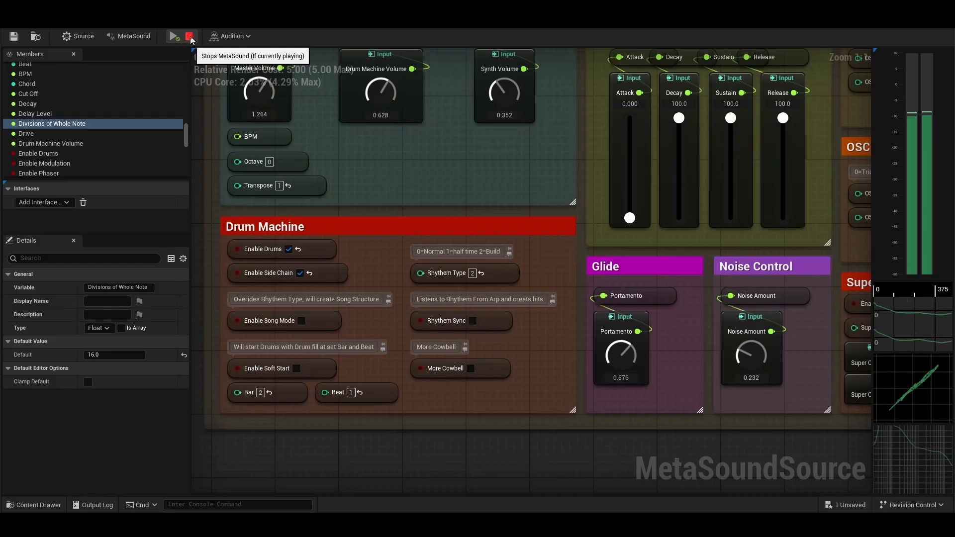
pyautogui.click(189, 35)
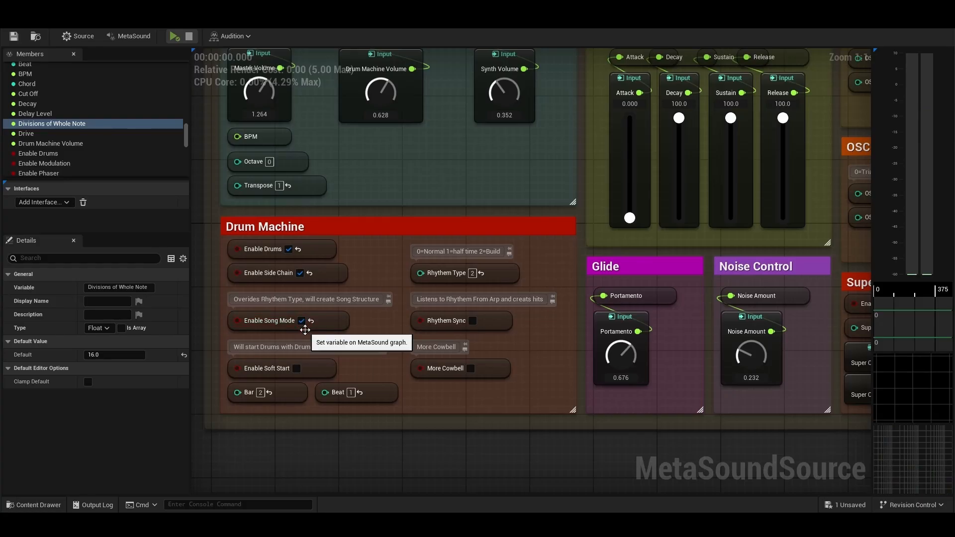
# Turn on Enable Song Mode in the Drum Machine section and preview the MetaSound for about a minute
pyautogui.click(301, 321)
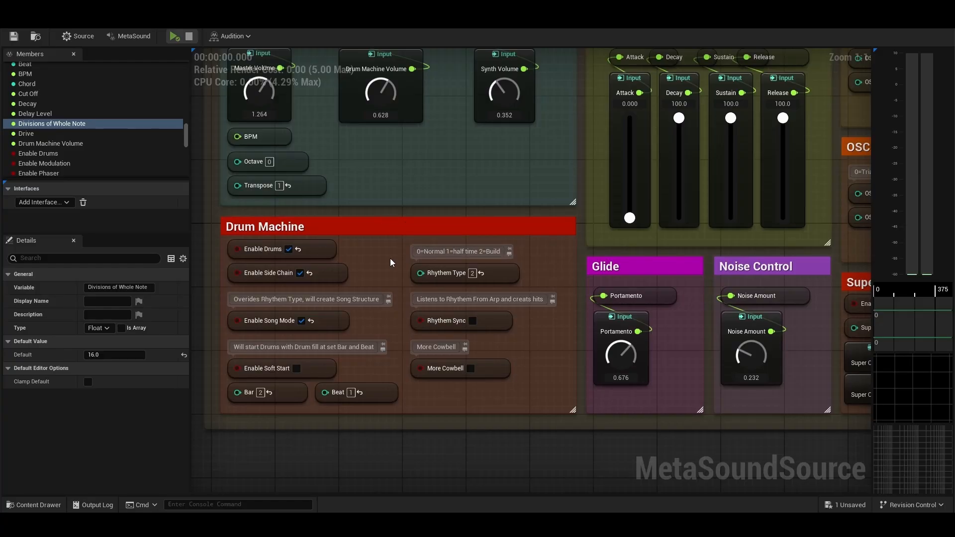
pyautogui.scroll(-2, 473, 196)
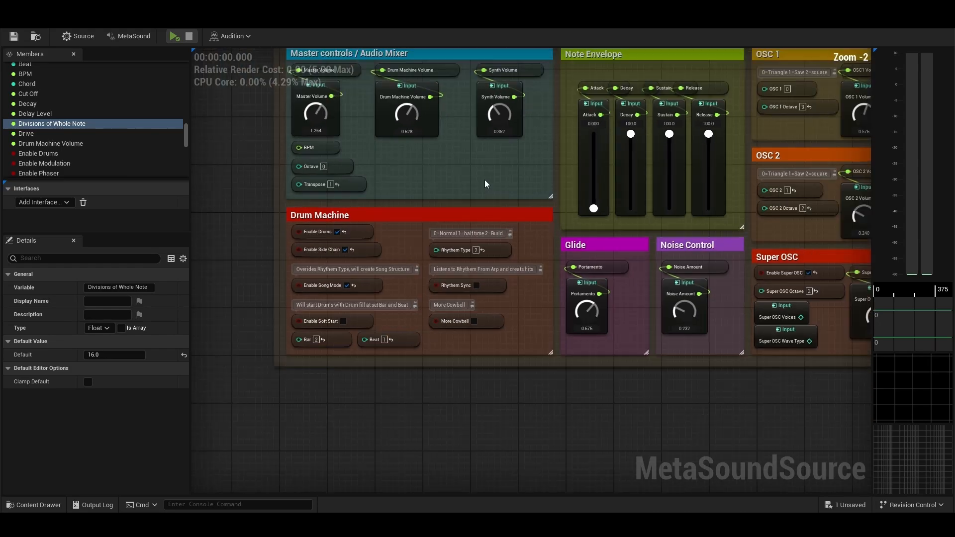
pyautogui.scroll(2, 393, 297)
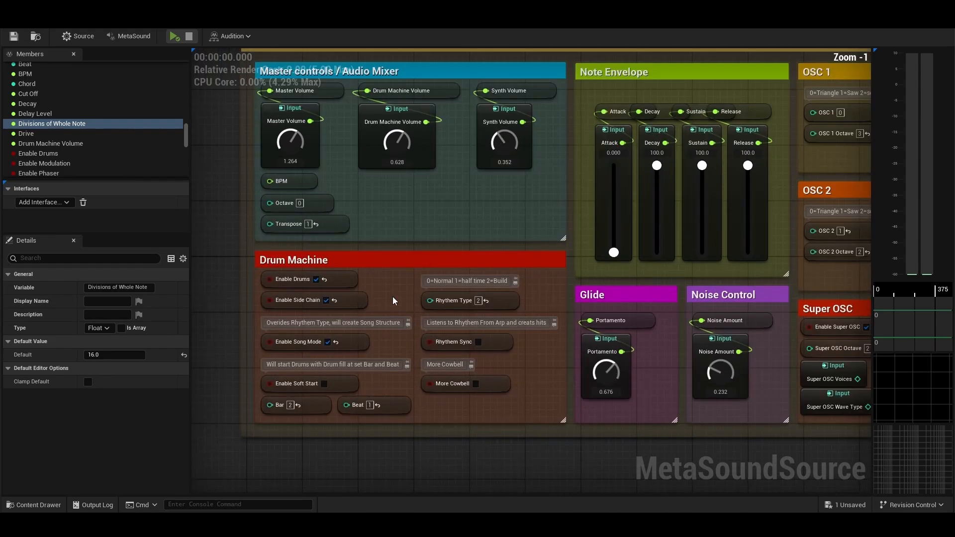
pyautogui.moveTo(431, 223); pyautogui.dragTo(445, 251, button='right')
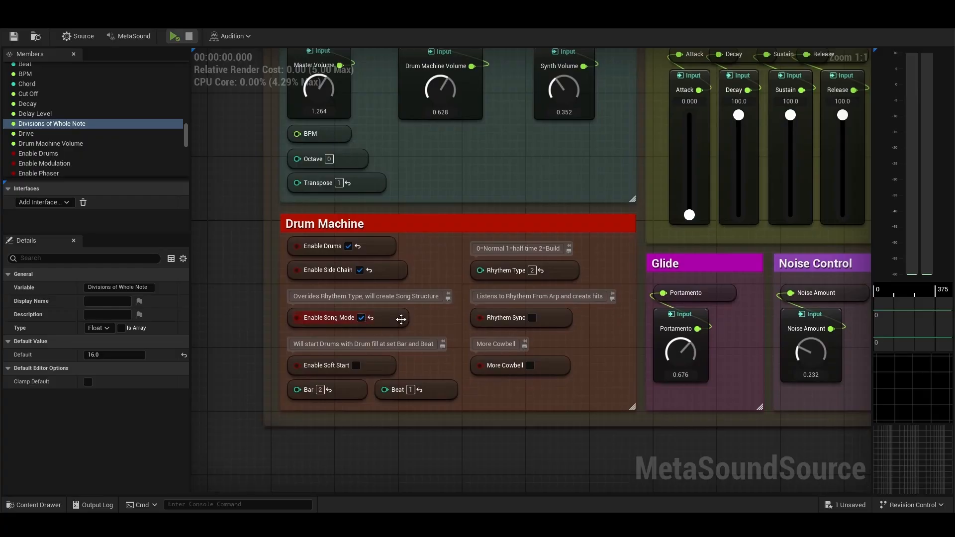
pyautogui.click(174, 37)
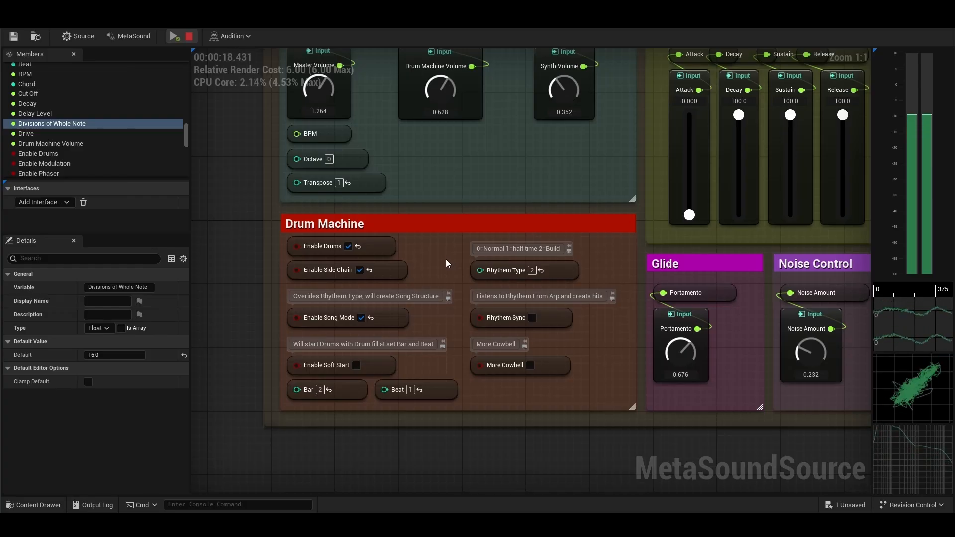
pyautogui.moveTo(447, 264); pyautogui.dragTo(376, 253, button='right')
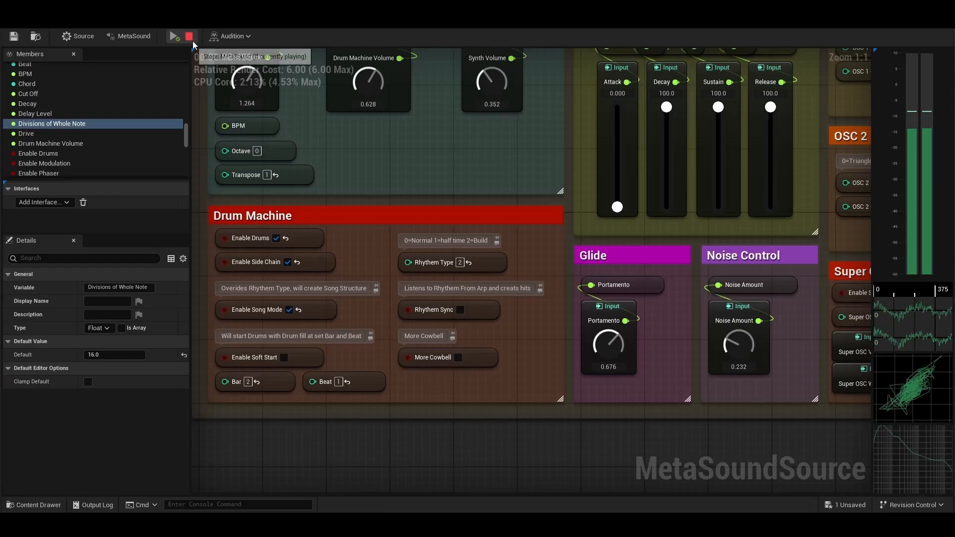
pyautogui.moveTo(416, 148); pyautogui.dragTo(388, 187, button='right')
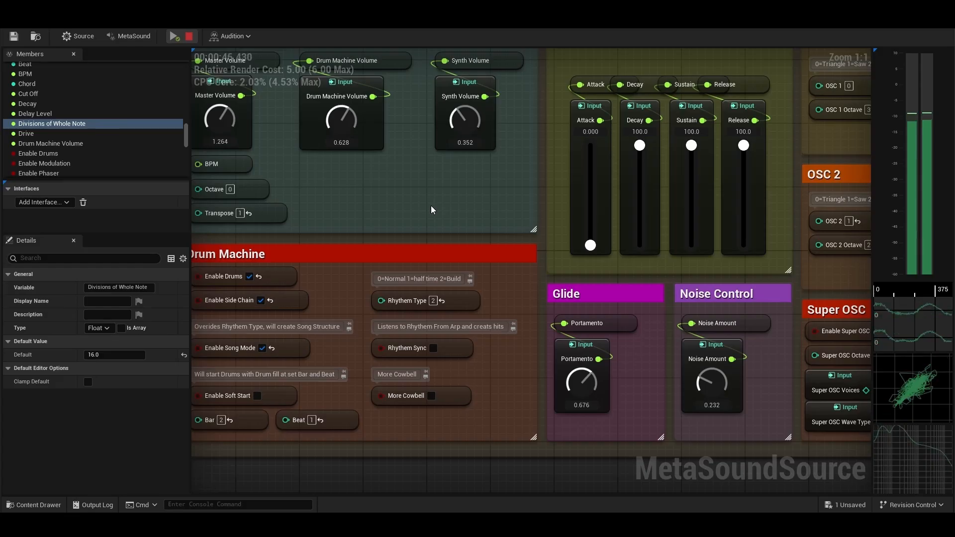
pyautogui.moveTo(424, 210); pyautogui.dragTo(455, 201, button='right')
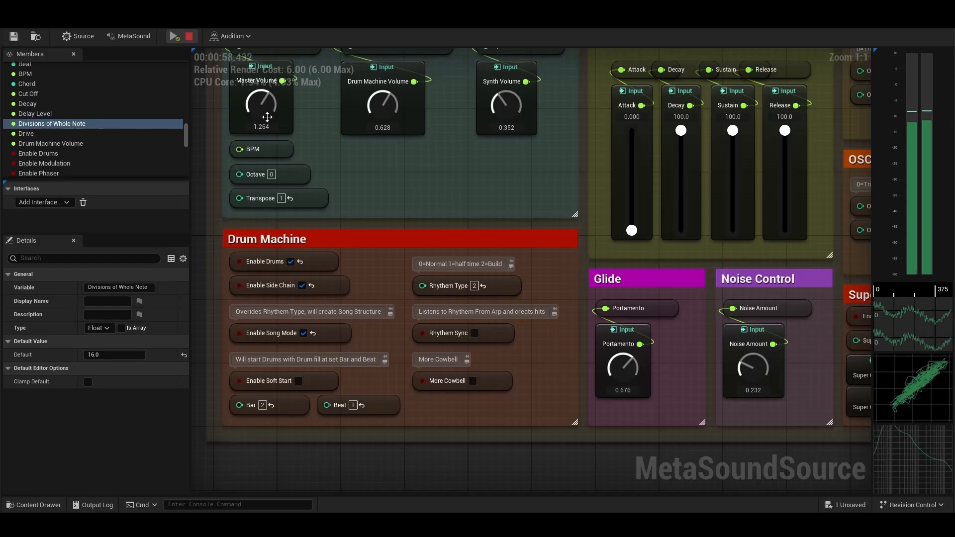
pyautogui.press('space')
pyautogui.moveTo(452, 237); pyautogui.dragTo(448, 183, button='right')
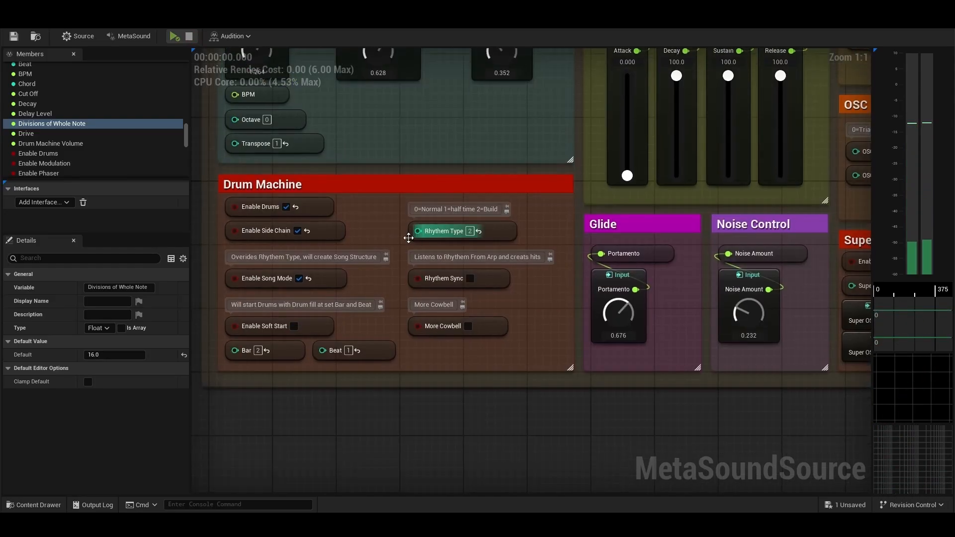
# Turn off Enable Rhythm and Randomize in the Arpeggiator section and set the Arpeggio Octave Range to 1
pyautogui.moveTo(360, 204); pyautogui.dragTo(425, 222, button='right')
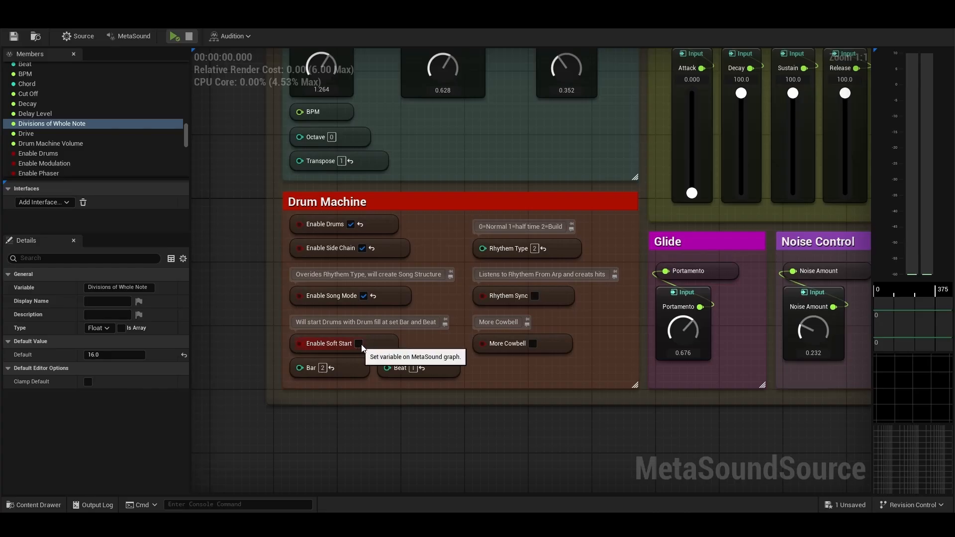
pyautogui.moveTo(575, 292); pyautogui.dragTo(196, 347, button='right')
pyautogui.moveTo(614, 292); pyautogui.dragTo(193, 335, button='right')
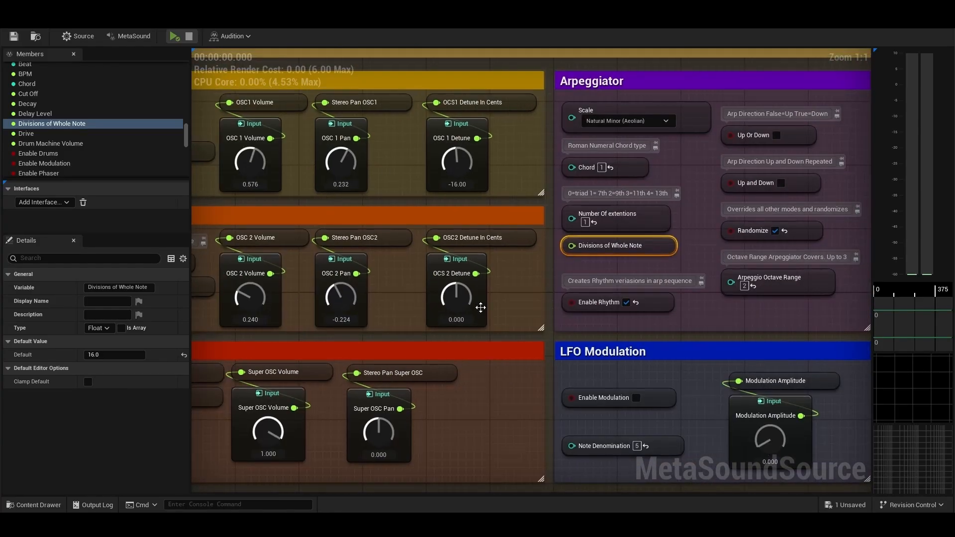
pyautogui.click(626, 302)
pyautogui.click(775, 231)
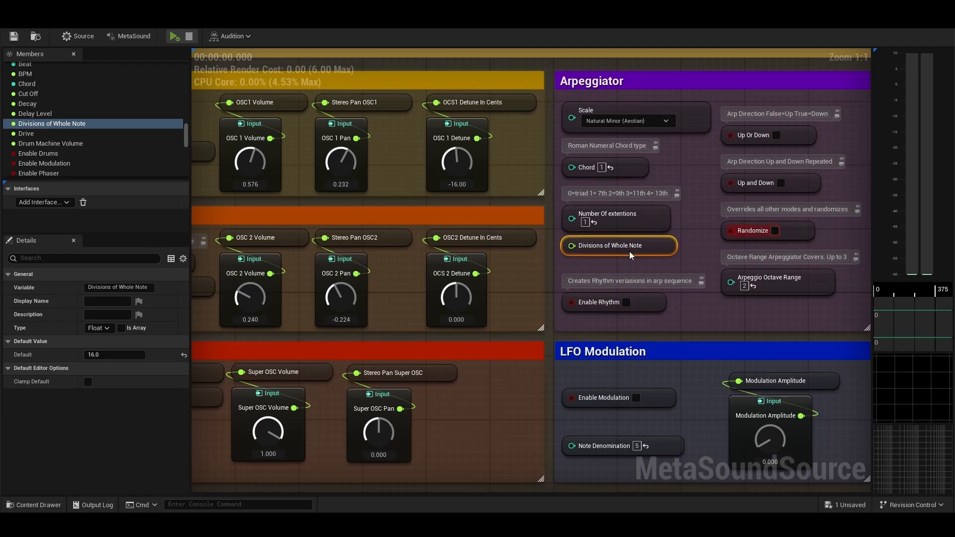
pyautogui.moveTo(519, 276); pyautogui.dragTo(573, 256, button='right')
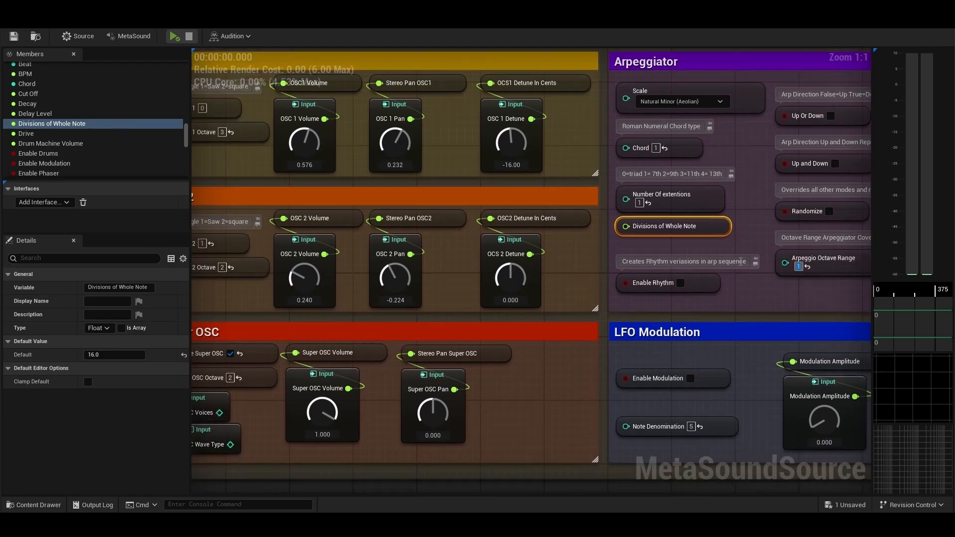
pyautogui.click(569, 260)
pyautogui.moveTo(569, 260); pyautogui.dragTo(837, 194, button='right')
pyautogui.moveTo(479, 239); pyautogui.dragTo(818, 200, button='right')
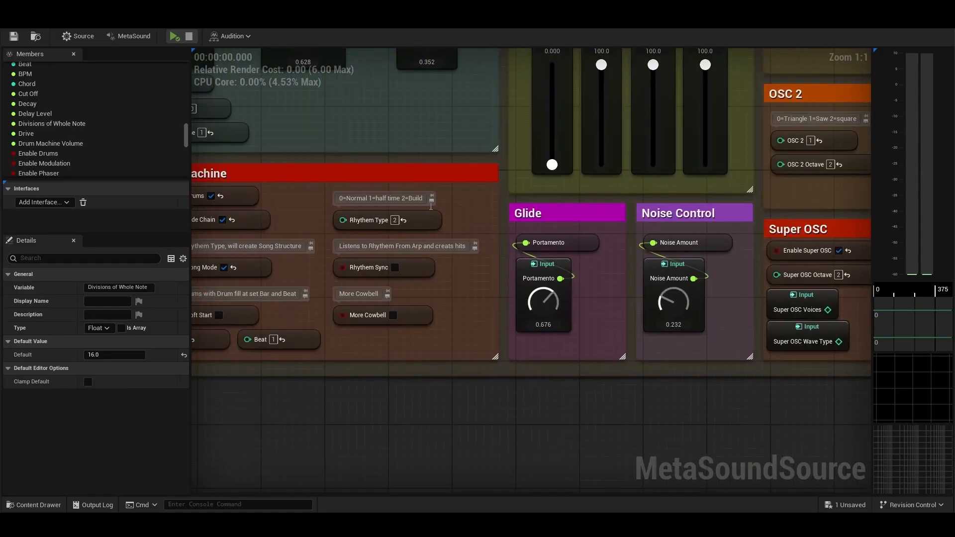
pyautogui.moveTo(497, 203); pyautogui.dragTo(241, 257, button='right')
pyautogui.moveTo(789, 264); pyautogui.dragTo(356, 286, button='right')
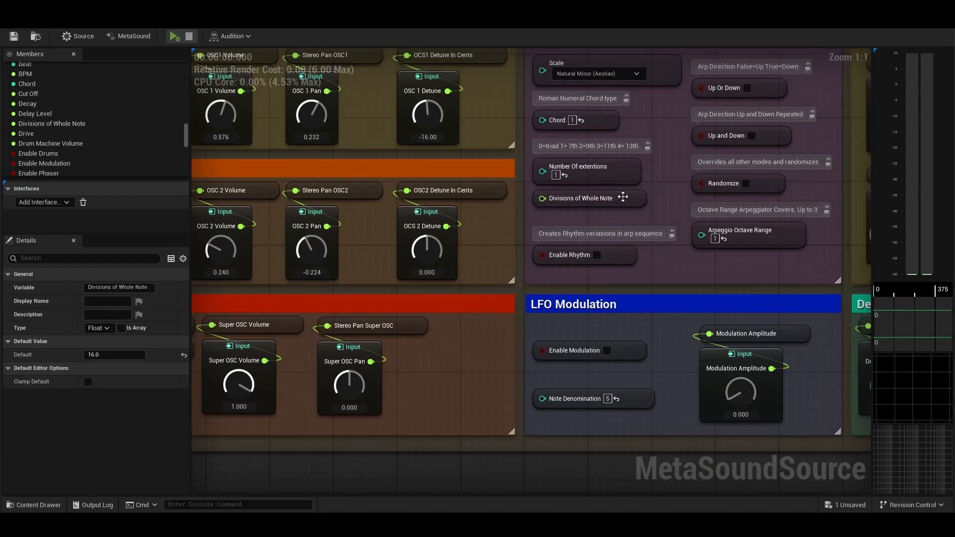
pyautogui.click(613, 205)
# Turn on Enable Soft Start in the Drum Machine section and preview the MetaSound
pyautogui.moveTo(490, 255); pyautogui.dragTo(814, 223, button='right')
pyautogui.moveTo(355, 237); pyautogui.dragTo(685, 202, button='right')
pyautogui.moveTo(390, 177); pyautogui.dragTo(561, 191, button='right')
pyautogui.click(347, 341)
pyautogui.click(349, 340)
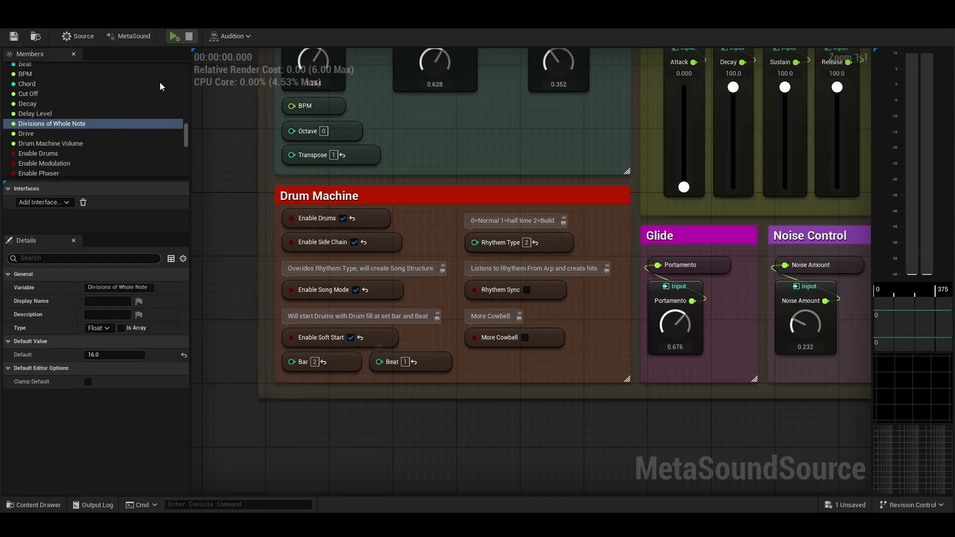
pyautogui.click(175, 36)
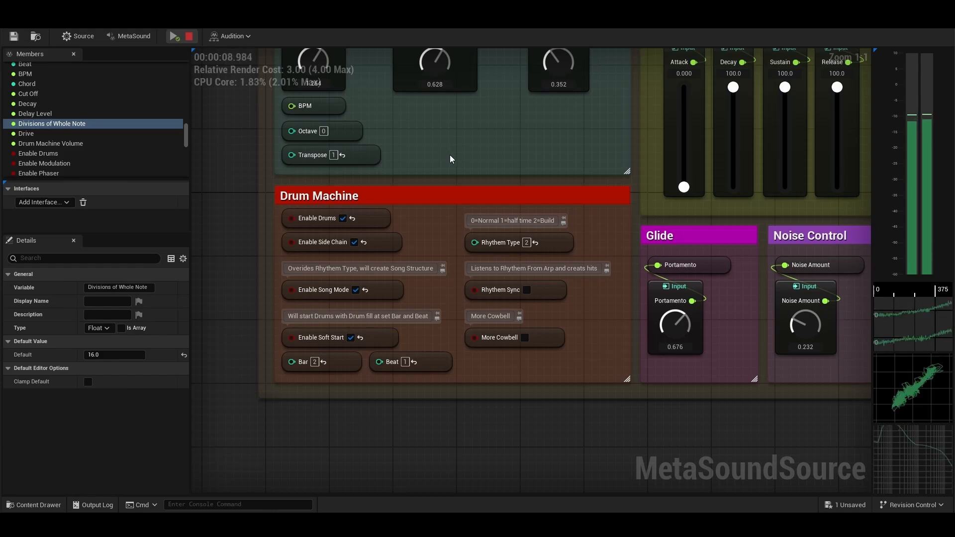
pyautogui.click(189, 38)
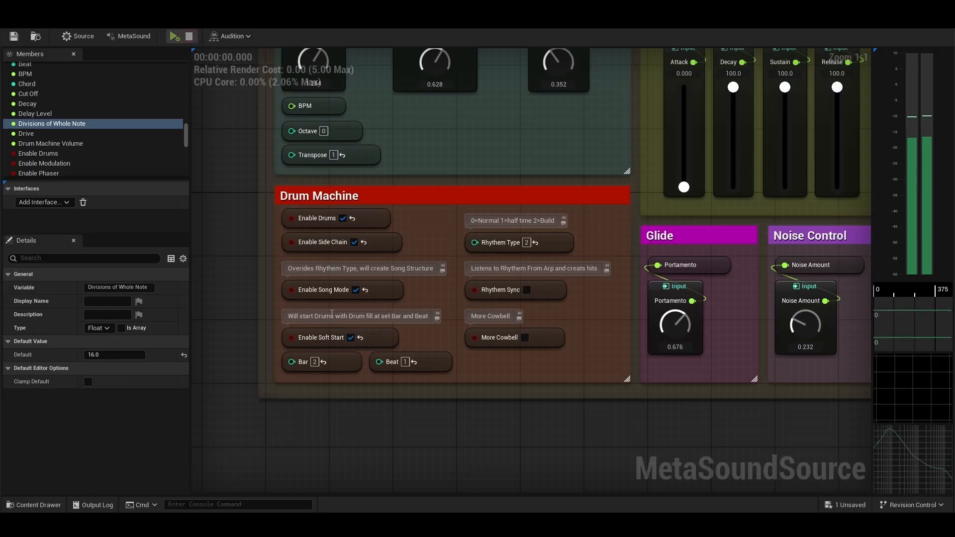
# Set the Drum Machine's Bar value to 4 for the soft start
pyautogui.click(316, 362)
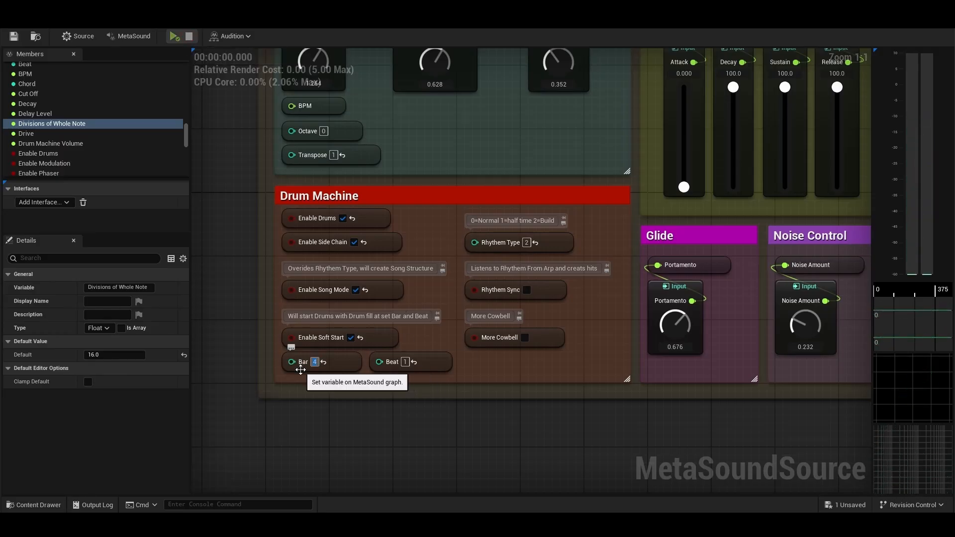
pyautogui.click(393, 391)
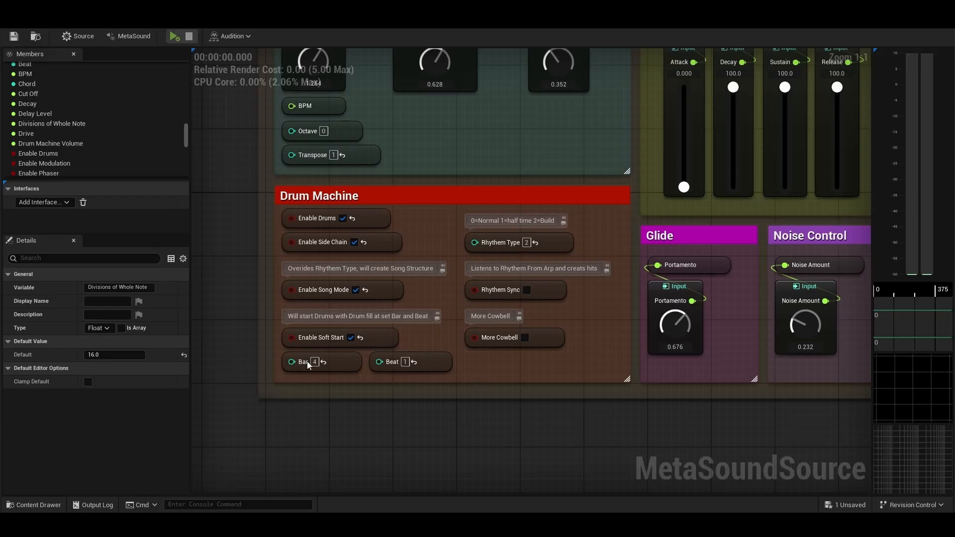
pyautogui.moveTo(425, 338); pyautogui.dragTo(421, 360, button='right')
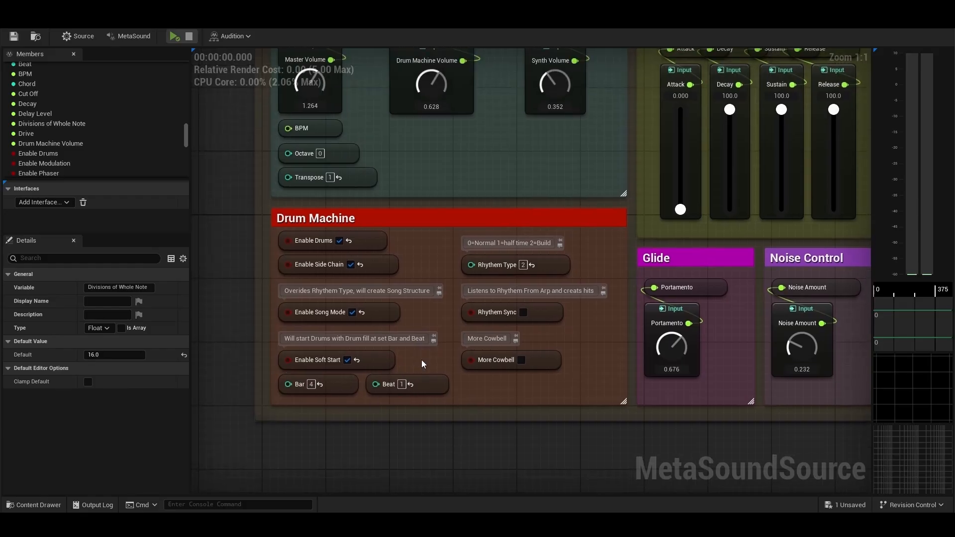
# Preview the MetaSound while lowering the Note Envelope's Release to about 14.54
pyautogui.click(174, 36)
pyautogui.moveTo(834, 110); pyautogui.dragTo(841, 209)
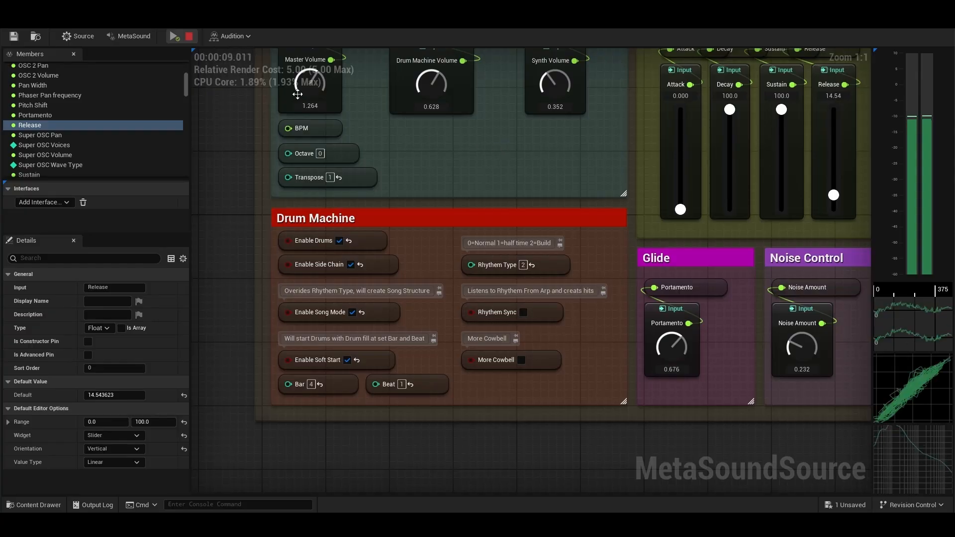
pyautogui.click(189, 35)
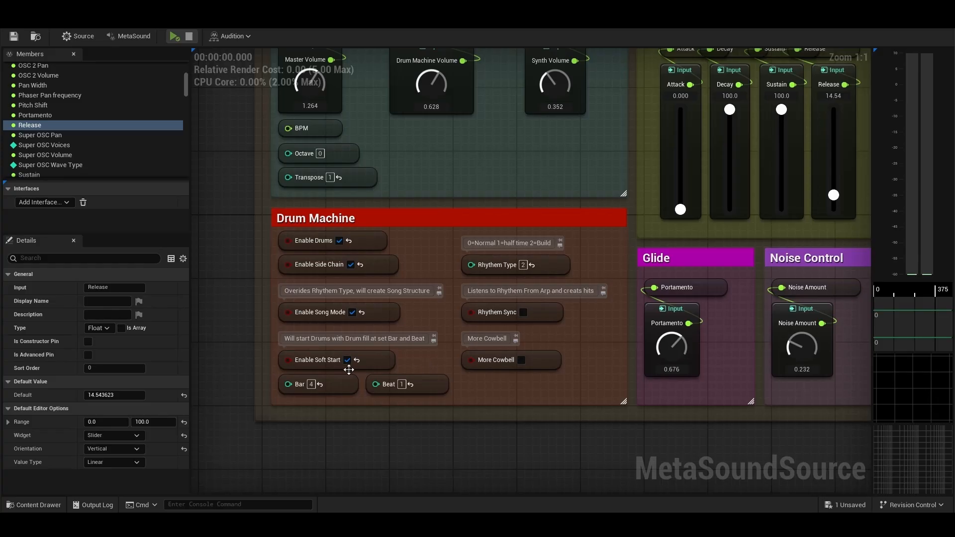
# Preview the MetaSound briefly and turn on Enable Rhythm in the Arpeggiator section
pyautogui.moveTo(431, 357); pyautogui.dragTo(348, 368, button='right')
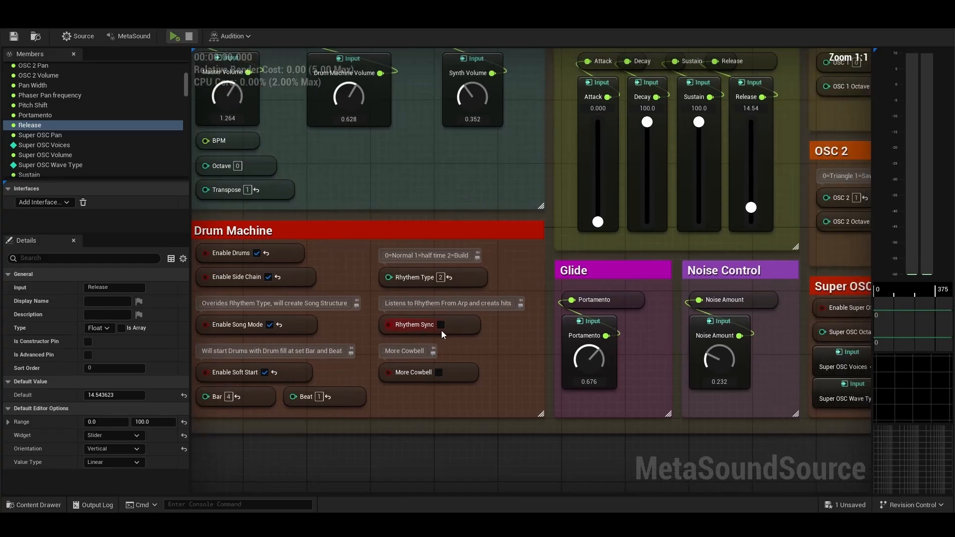
pyautogui.scroll(-1, 373, 326)
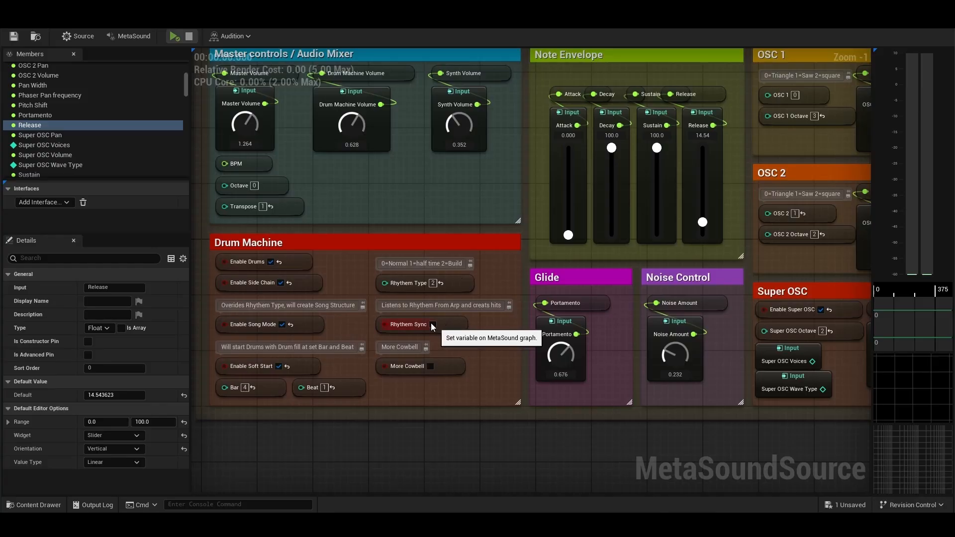
pyautogui.moveTo(481, 279); pyautogui.dragTo(214, 323, button='right')
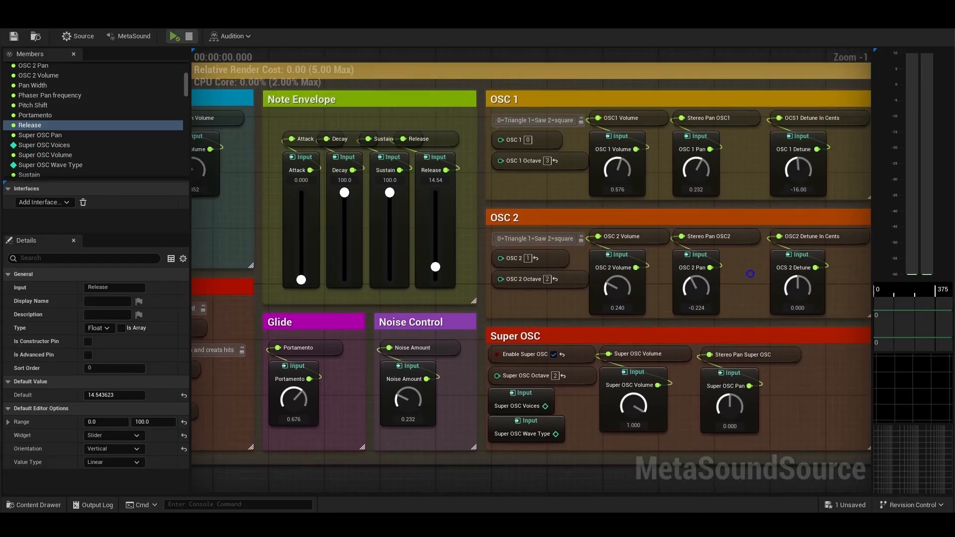
pyautogui.moveTo(750, 273); pyautogui.dragTo(313, 289, button='right')
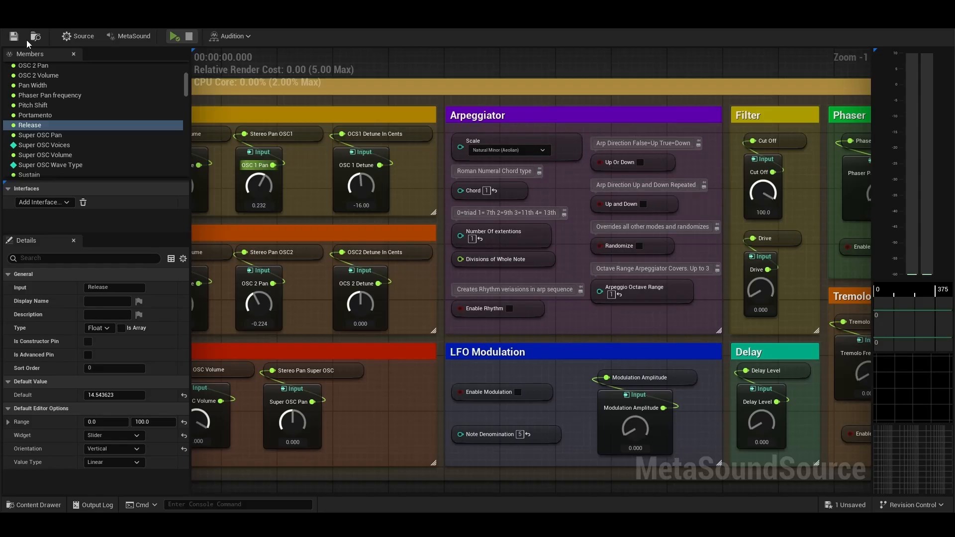
pyautogui.click(174, 36)
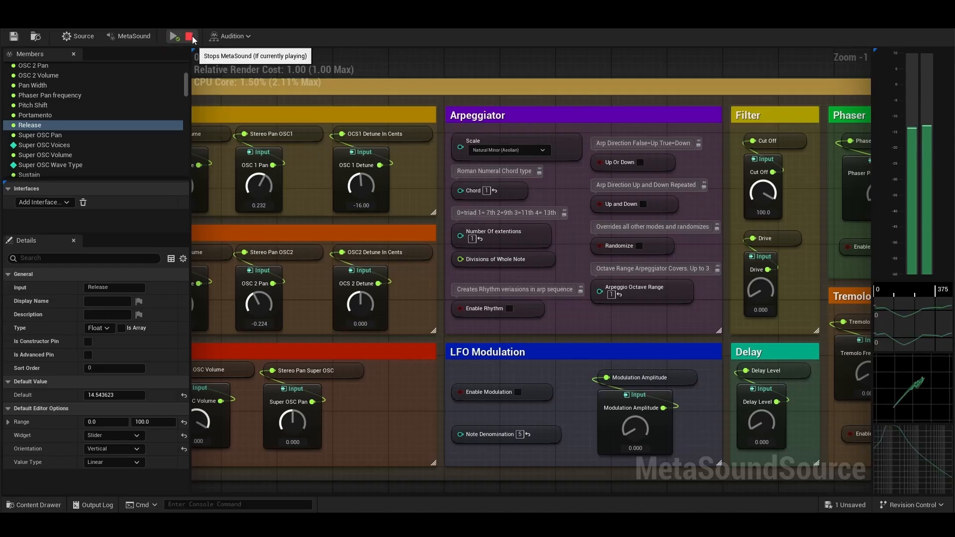
pyautogui.click(190, 36)
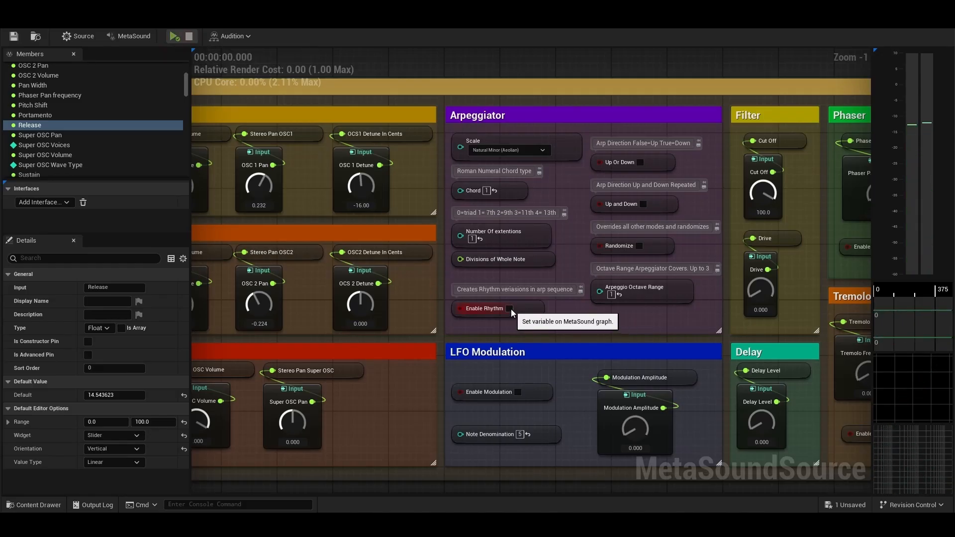
pyautogui.click(509, 309)
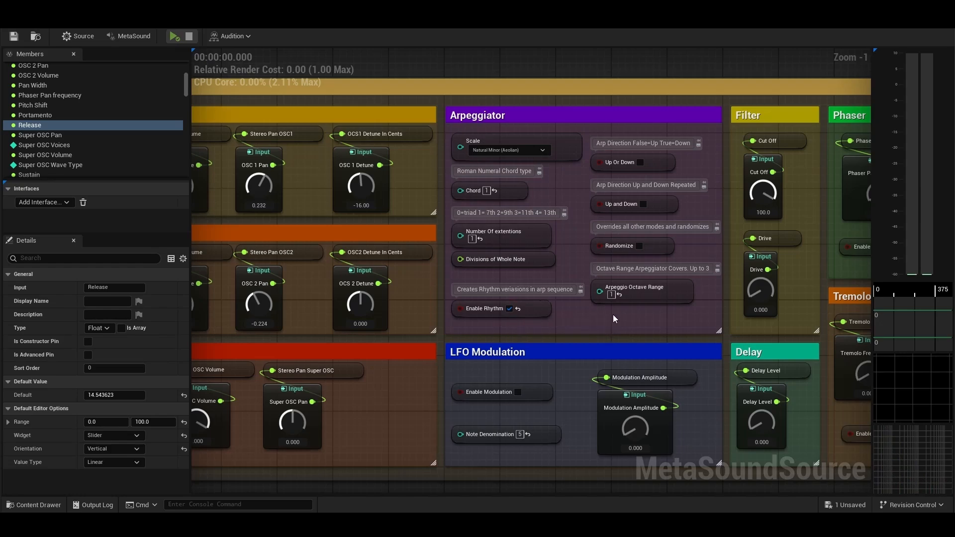
# Turn off Enable Soft Start in the Drum Machine section
pyautogui.moveTo(462, 328); pyautogui.dragTo(805, 195, button='right')
pyautogui.moveTo(395, 184)
pyautogui.mouseDown(button='right')
pyautogui.moveTo(674, 199)
pyautogui.moveTo(509, 190)
pyautogui.moveTo(567, 185)
pyautogui.moveTo(294, 255)
pyautogui.mouseUp(button='right')
pyautogui.moveTo(786, 237); pyautogui.dragTo(354, 298, button='right')
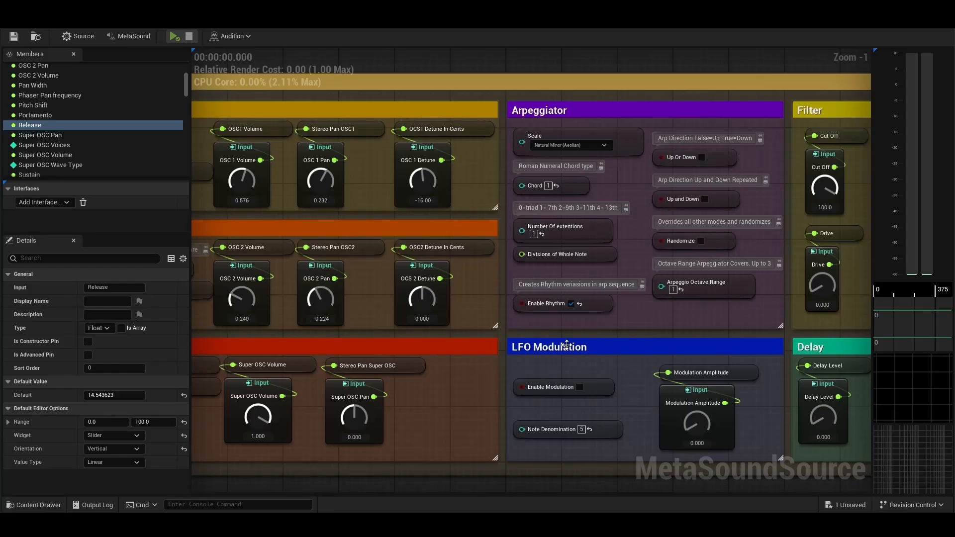
pyautogui.moveTo(473, 318); pyautogui.dragTo(878, 179, button='right')
pyautogui.moveTo(304, 146); pyautogui.dragTo(689, 204, button='right')
pyautogui.scroll(1, 689, 203)
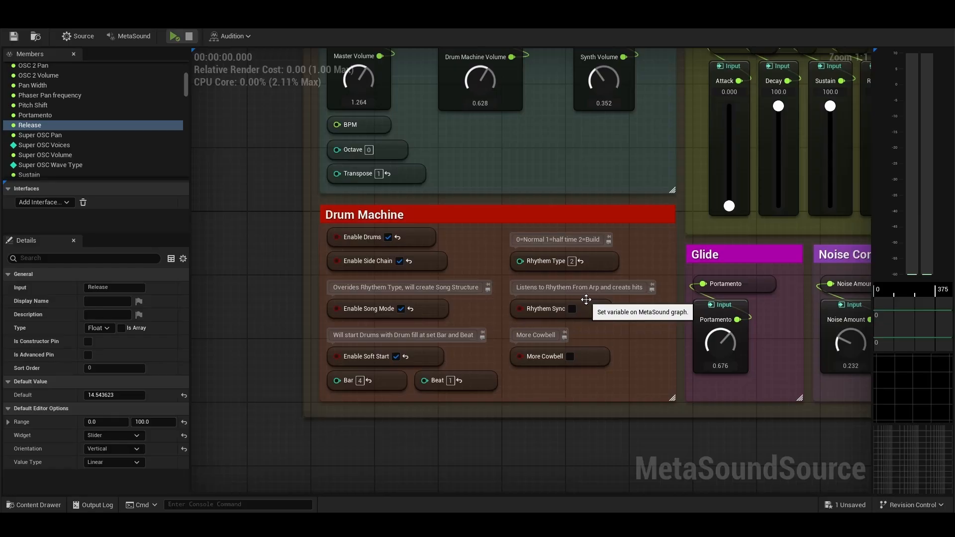
pyautogui.click(397, 357)
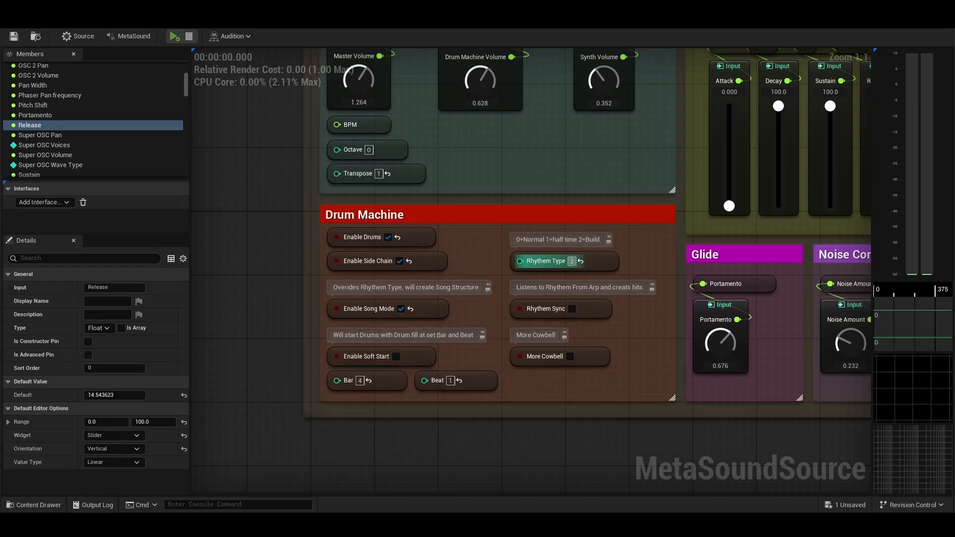
# Set the Drum Machine's Rhythem Type to 1 for half time and turn on Rhythem Sync
pyautogui.click(572, 261)
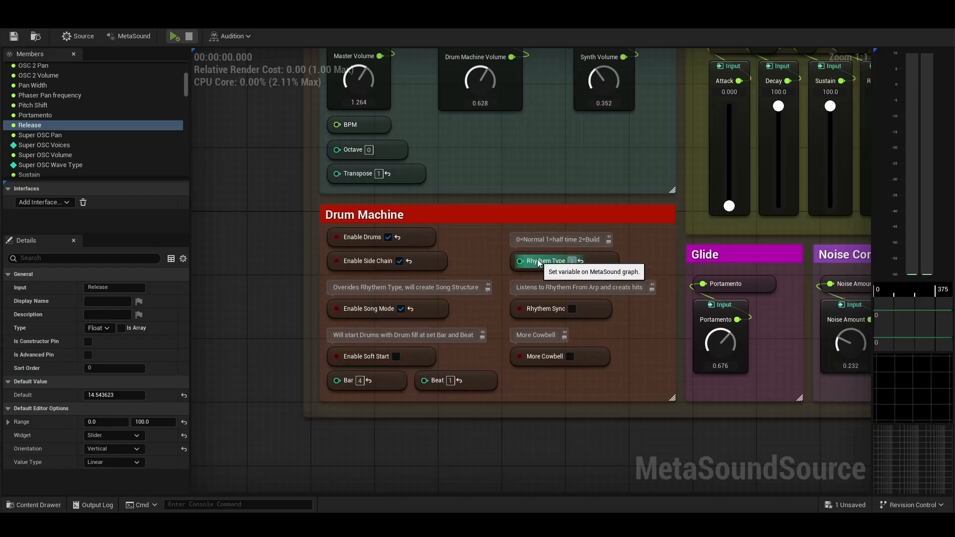
pyautogui.click(455, 251)
pyautogui.click(574, 309)
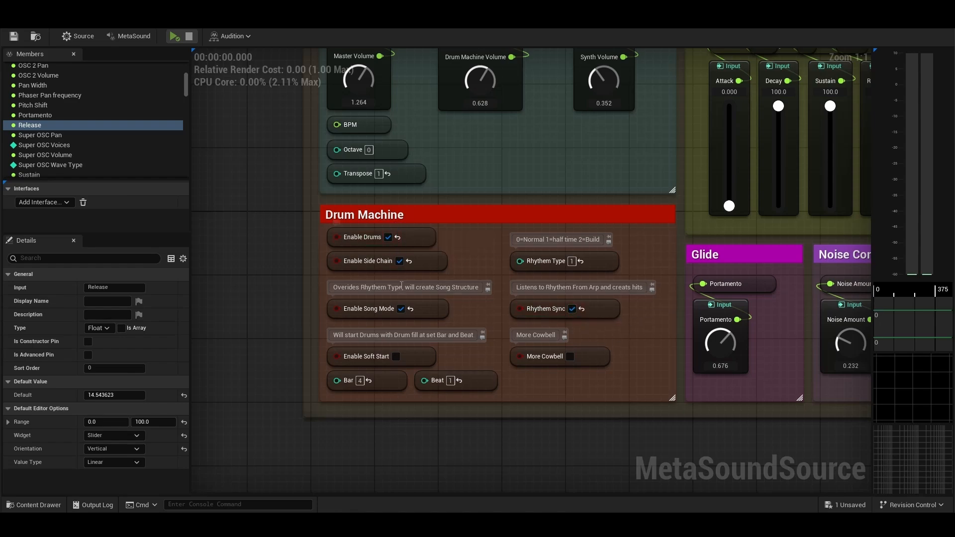
# Turn off Enable Song Mode in the Drum Machine section and preview the MetaSound
pyautogui.click(401, 309)
pyautogui.click(173, 37)
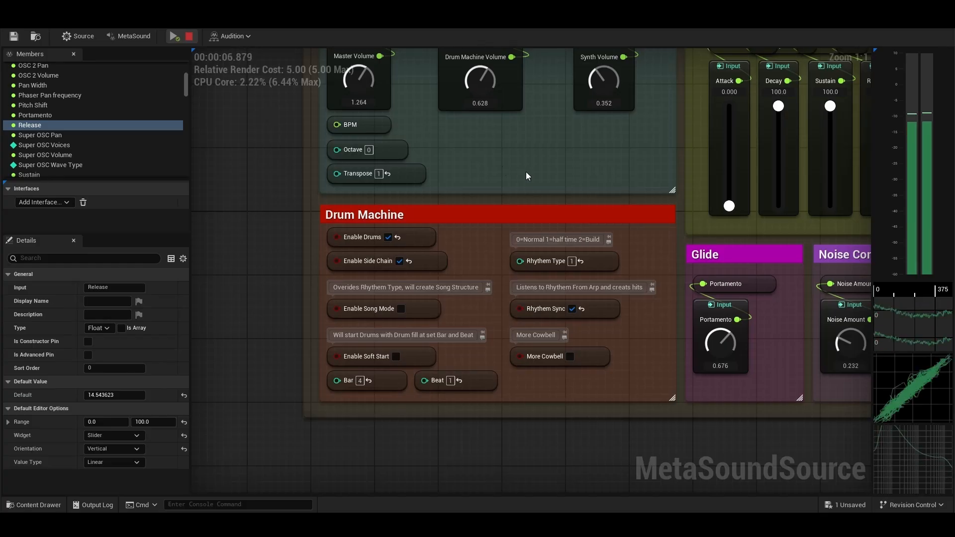
pyautogui.moveTo(543, 182); pyautogui.dragTo(473, 220, button='right')
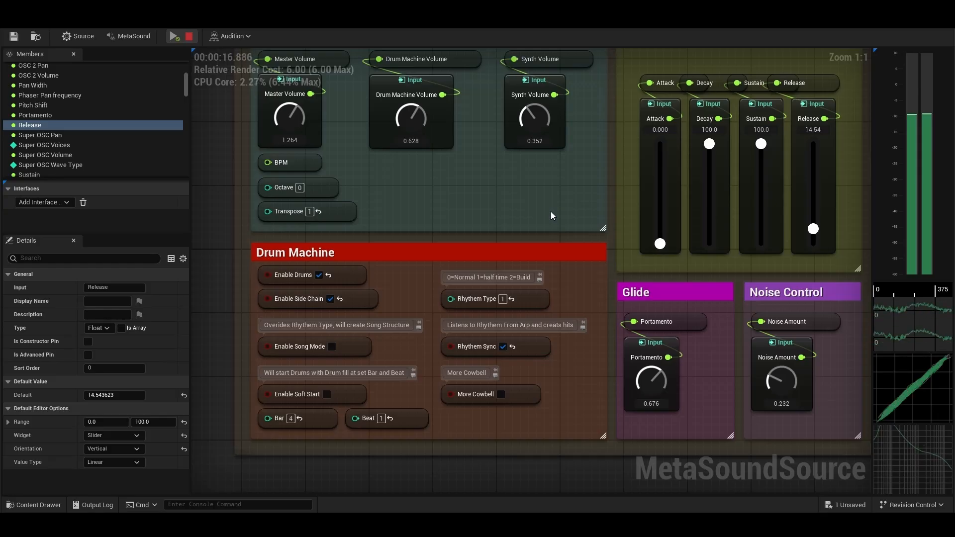
pyautogui.click(190, 38)
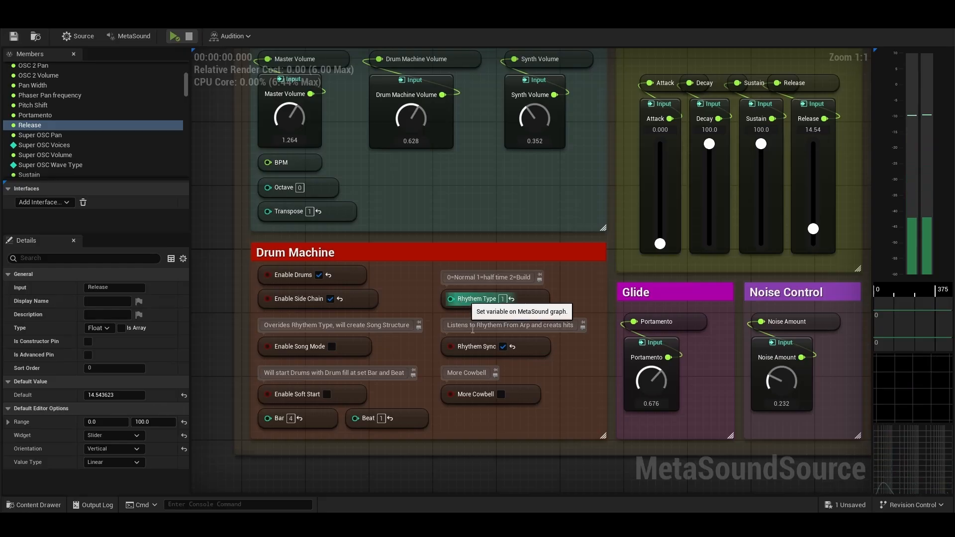
# Look over the LFO Modulation, Filter, Phaser, Tremolo and Delay sections, ending on LFO Modulation
pyautogui.moveTo(419, 339); pyautogui.dragTo(378, 341, button='right')
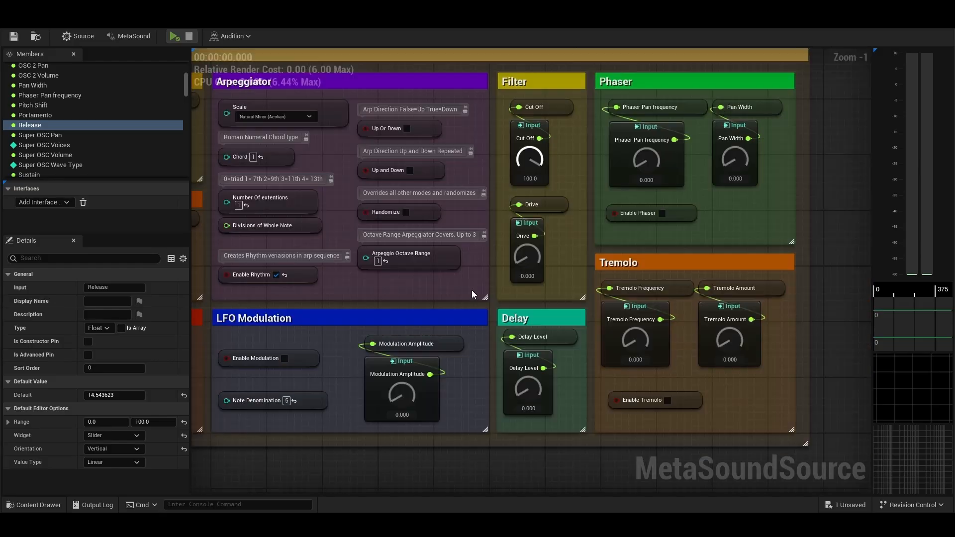
pyautogui.moveTo(471, 290)
pyautogui.mouseDown(button='right')
pyautogui.moveTo(477, 270)
pyautogui.moveTo(463, 290)
pyautogui.mouseUp(button='right')
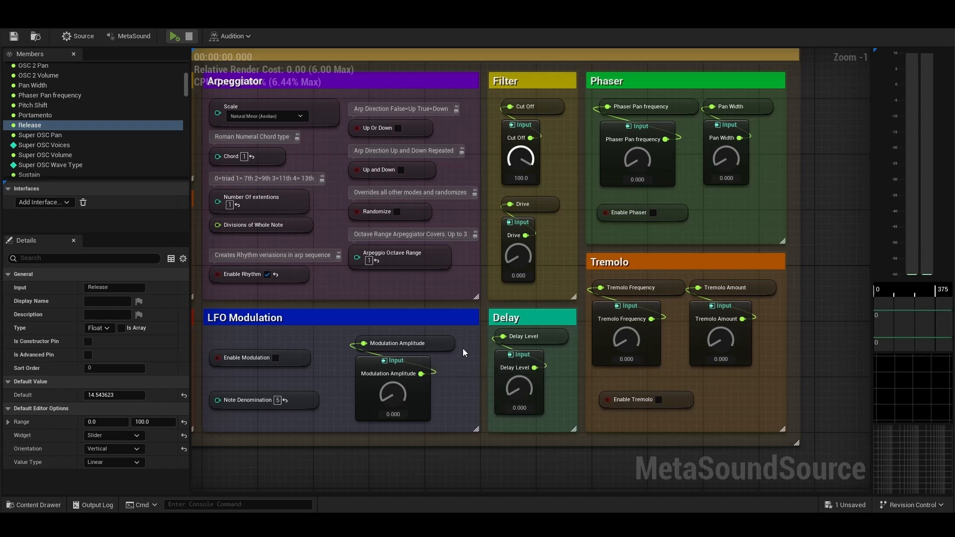
pyautogui.click(479, 329)
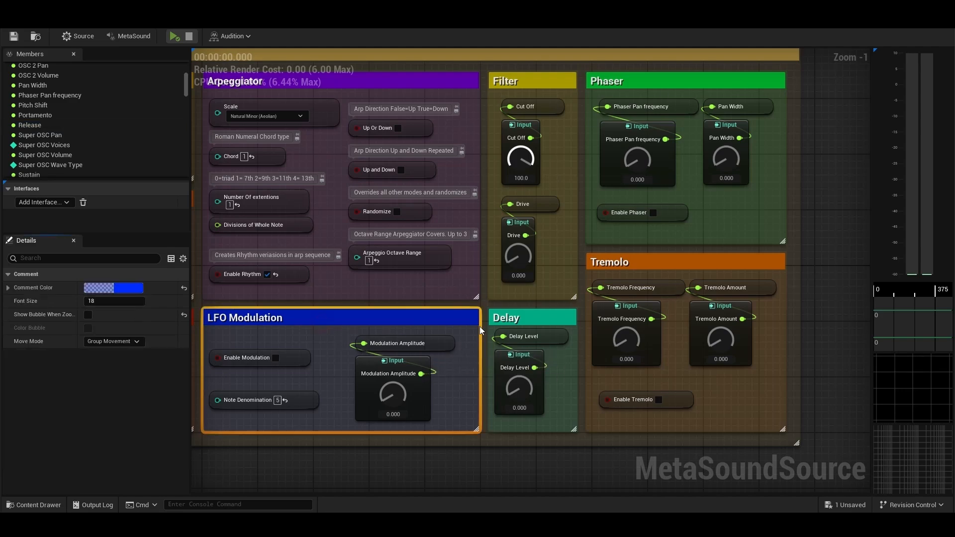
pyautogui.click(546, 81)
pyautogui.click(660, 123)
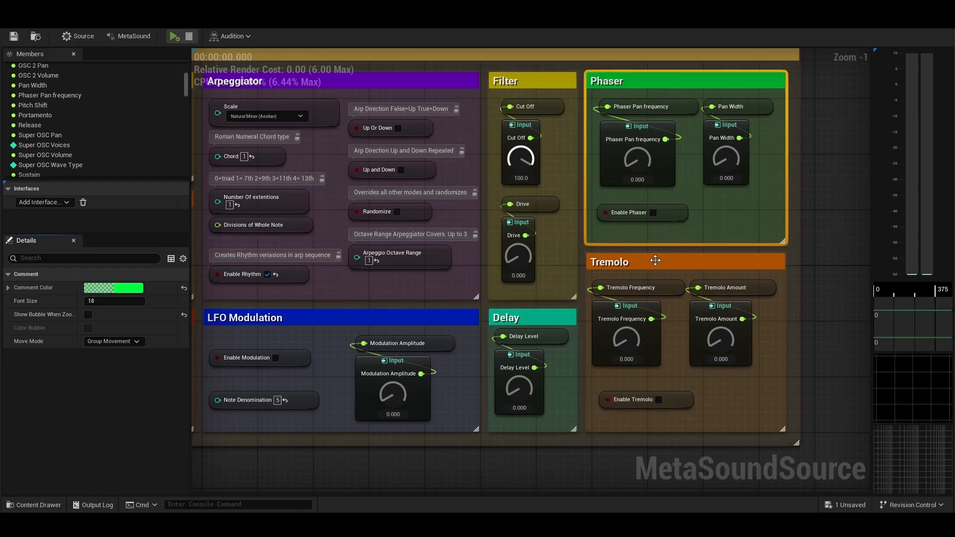
pyautogui.click(655, 260)
pyautogui.click(555, 312)
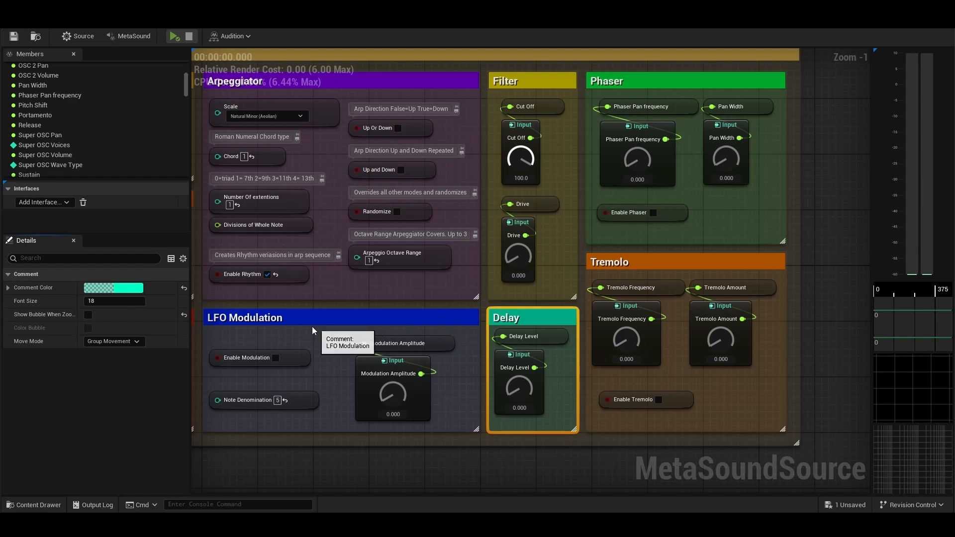
pyautogui.moveTo(325, 331); pyautogui.dragTo(428, 304, button='right')
pyautogui.scroll(1, 408, 328)
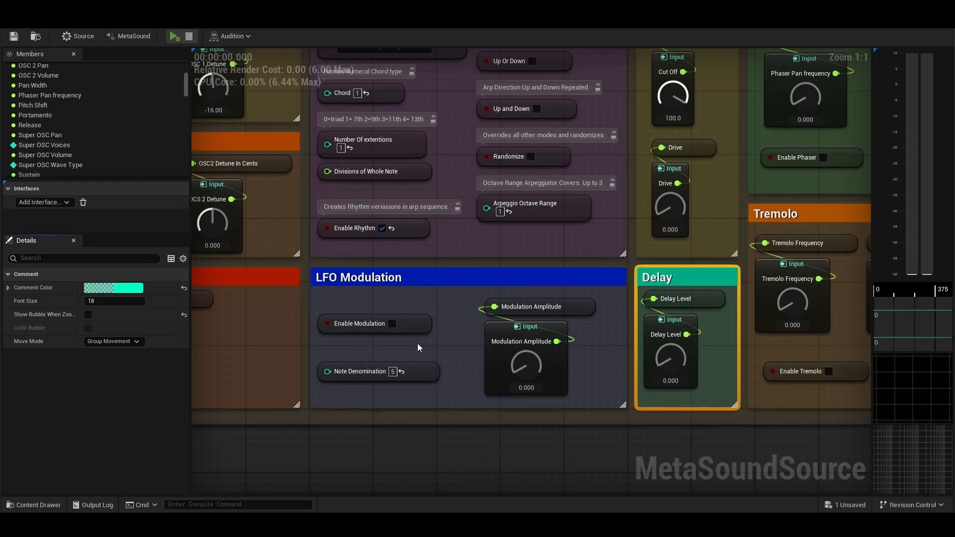
pyautogui.click(452, 322)
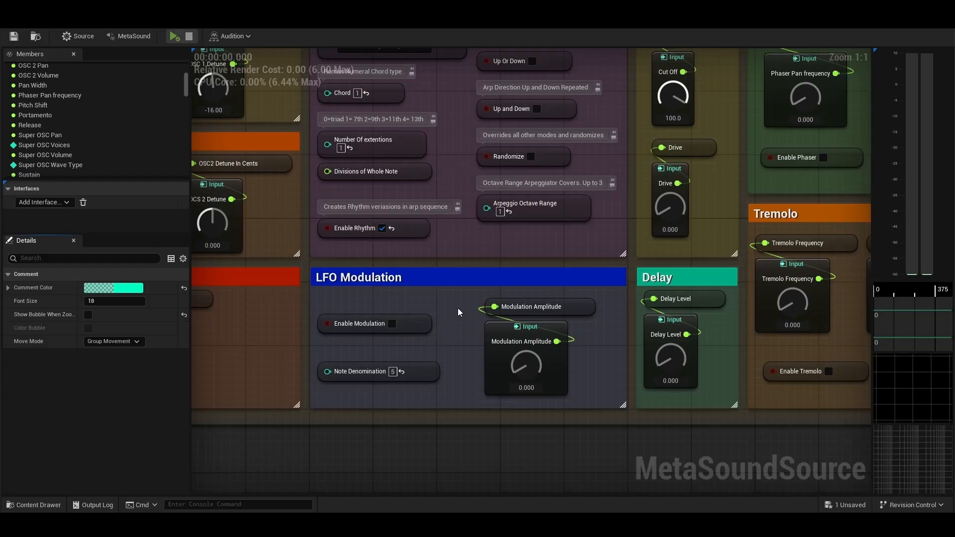
# Raise the Note Envelope's Release to 100
pyautogui.moveTo(458, 311); pyautogui.dragTo(876, 255, button='right')
pyautogui.moveTo(542, 281); pyautogui.dragTo(541, 198)
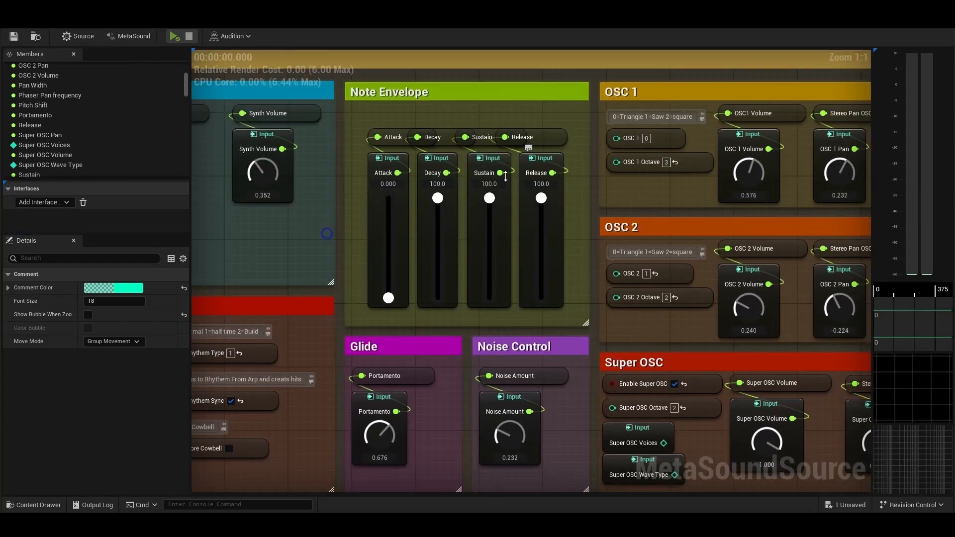
pyautogui.rightClick(556, 161)
pyautogui.click(326, 236)
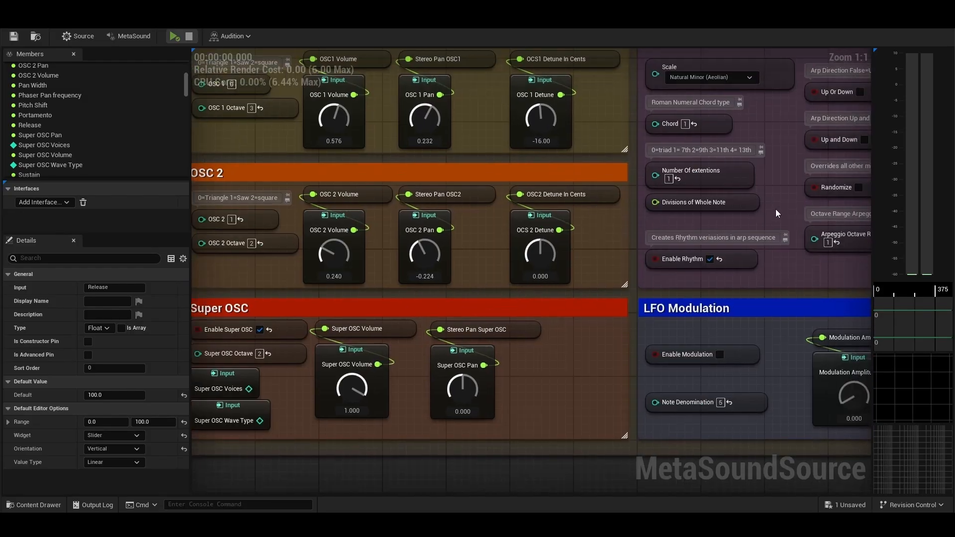
# Set the Arpeggiator's Divisions of Whole Note default to 1 and turn off Enable Rhythm
pyautogui.click(627, 198)
pyautogui.click(96, 354)
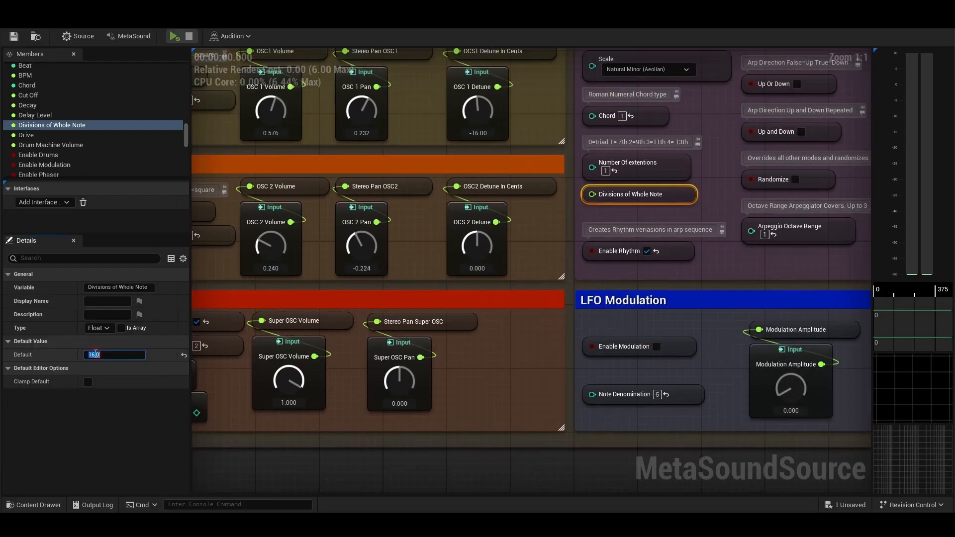
pyautogui.write('1')
pyautogui.press('Return')
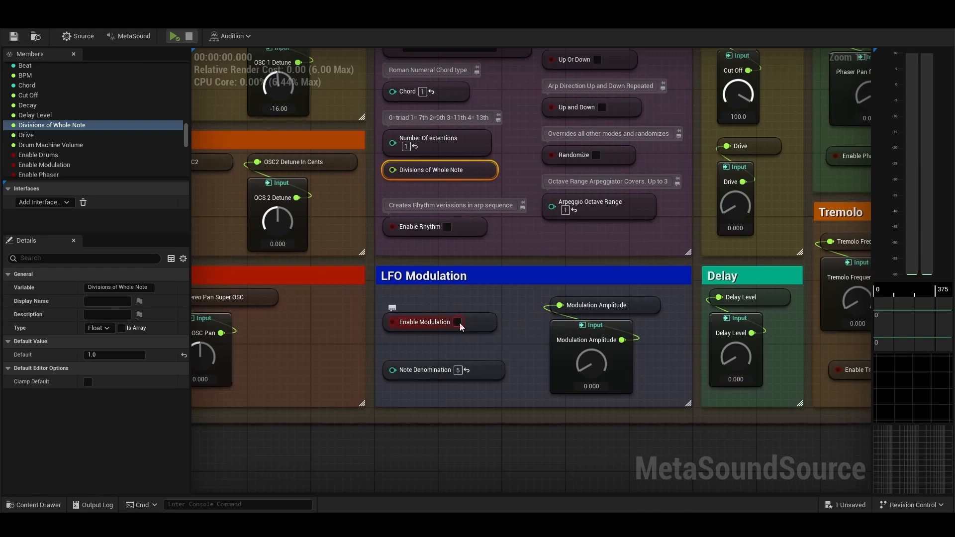
# Turn on Enable Modulation in the LFO Modulation section and preview the MetaSound briefly
pyautogui.click(457, 322)
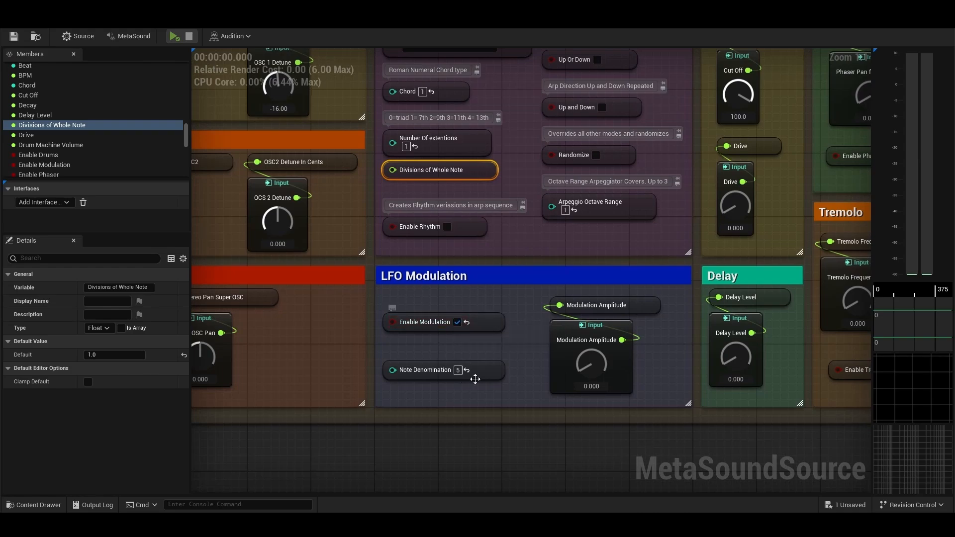
pyautogui.click(173, 35)
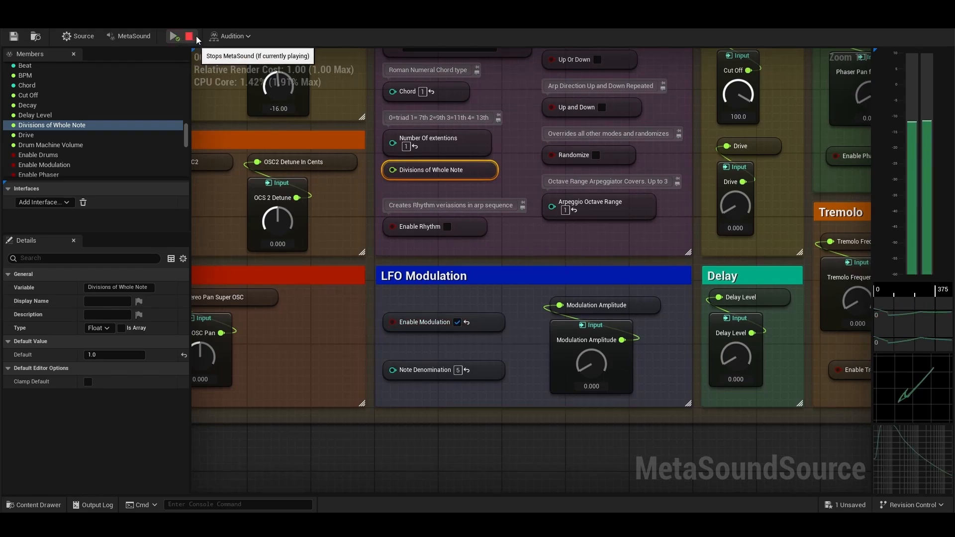
pyautogui.click(189, 36)
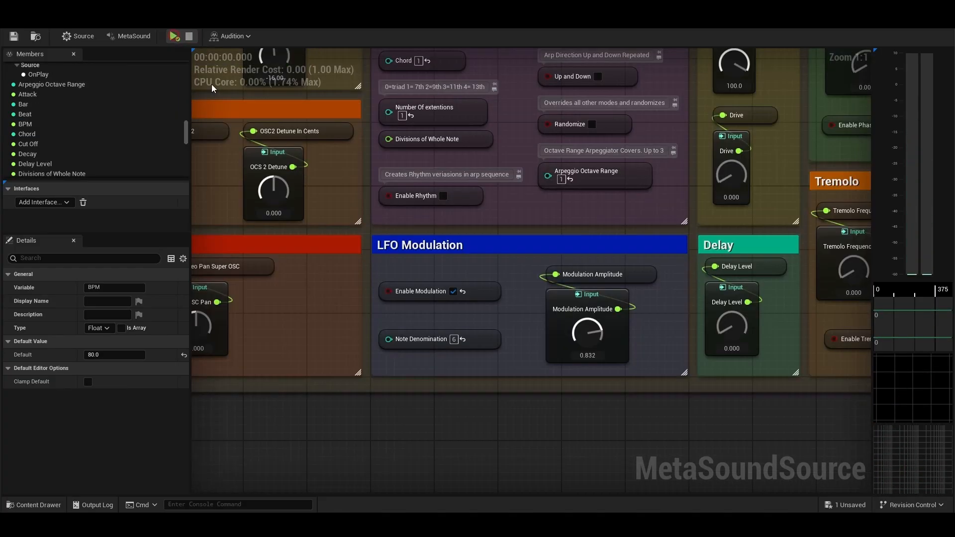
# Preview the MetaSound while raising the LFO's Modulation Amplitude to 1.000
pyautogui.press('space')
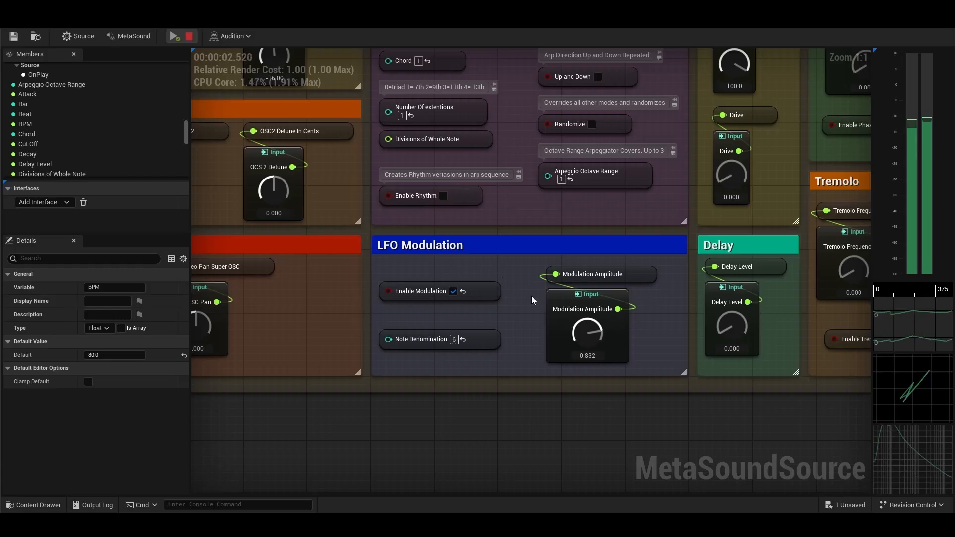
pyautogui.moveTo(589, 335); pyautogui.dragTo(493, 315)
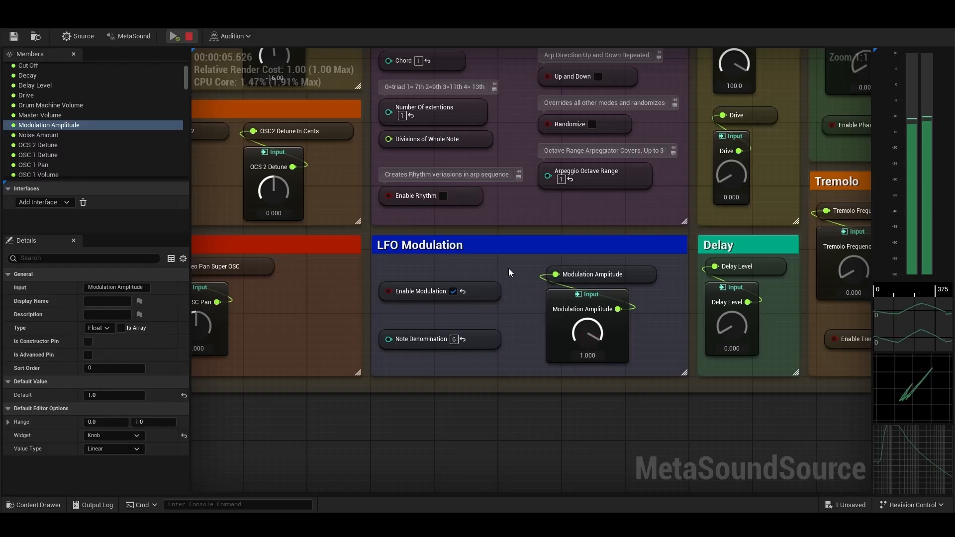
pyautogui.click(189, 37)
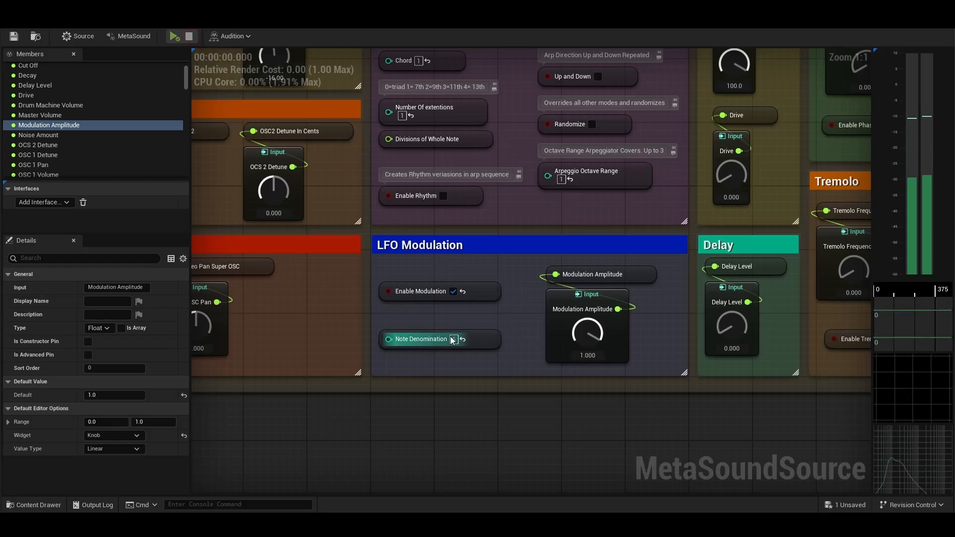
# Set the LFO's Note Denomination to 5 and start previewing the MetaSound
pyautogui.write('5')
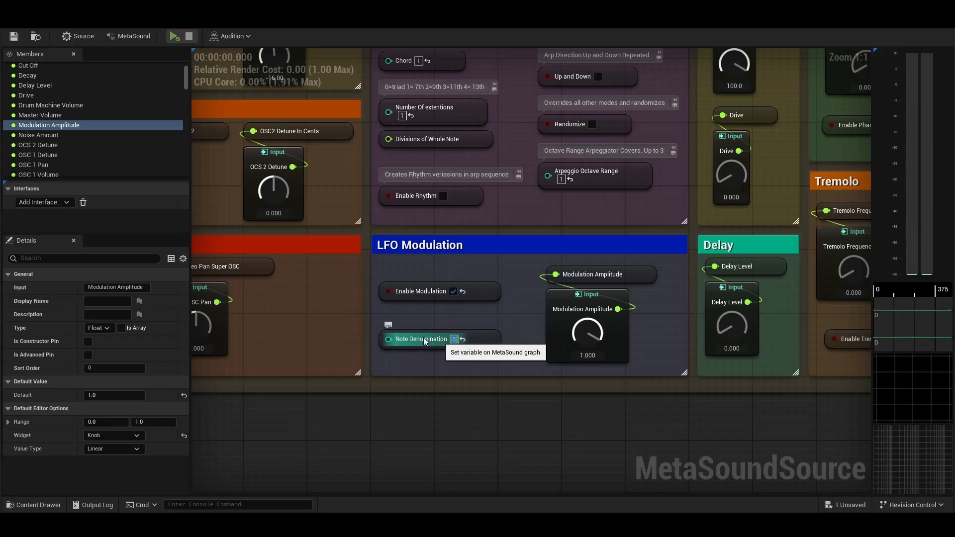
pyautogui.click(173, 36)
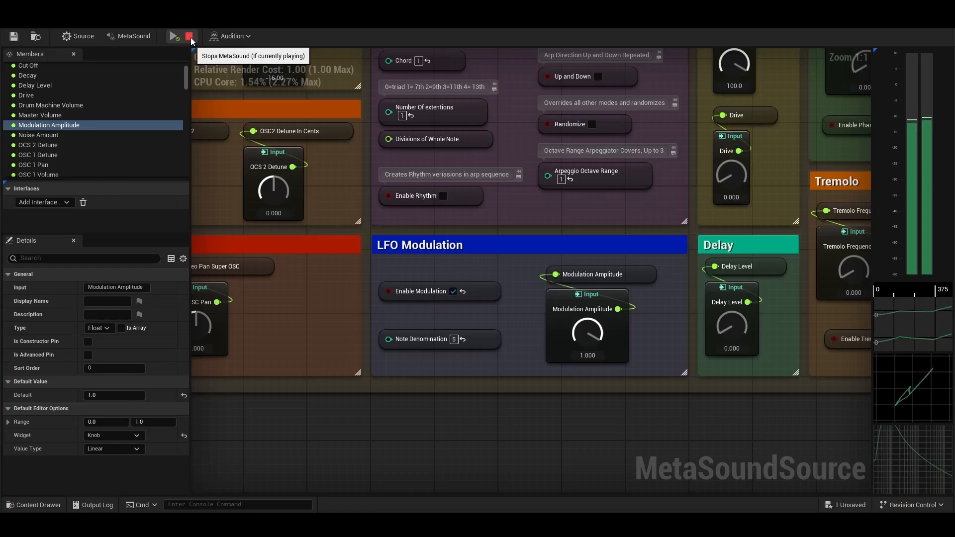
pyautogui.moveTo(601, 238); pyautogui.dragTo(464, 284, button='right')
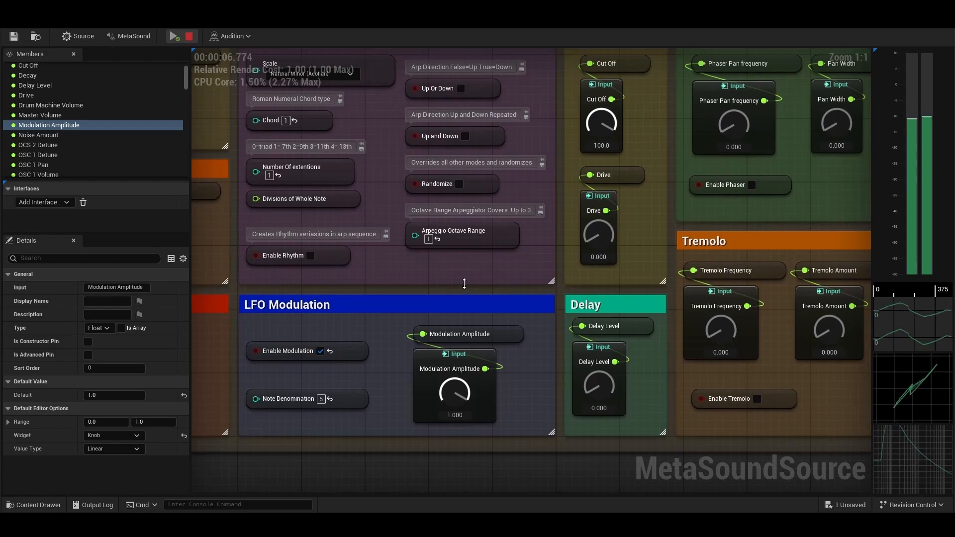
# Raise the Note Envelope's Release to 100 during playback and stop the preview after listening to the modulation
pyautogui.moveTo(400, 268); pyautogui.dragTo(776, 305, button='right')
pyautogui.moveTo(251, 171); pyautogui.dragTo(527, 189, button='right')
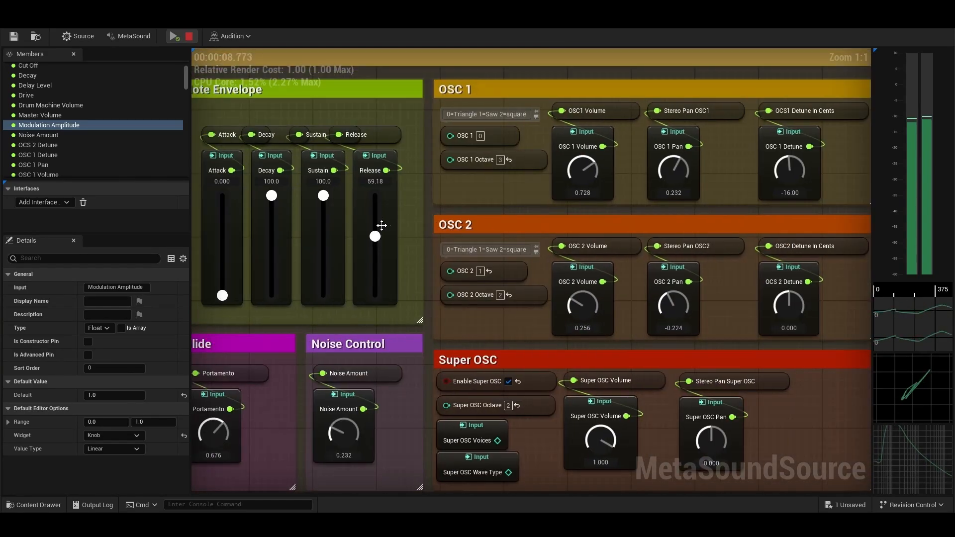
pyautogui.moveTo(375, 234); pyautogui.dragTo(375, 195)
pyautogui.moveTo(817, 373); pyautogui.dragTo(419, 245, button='right')
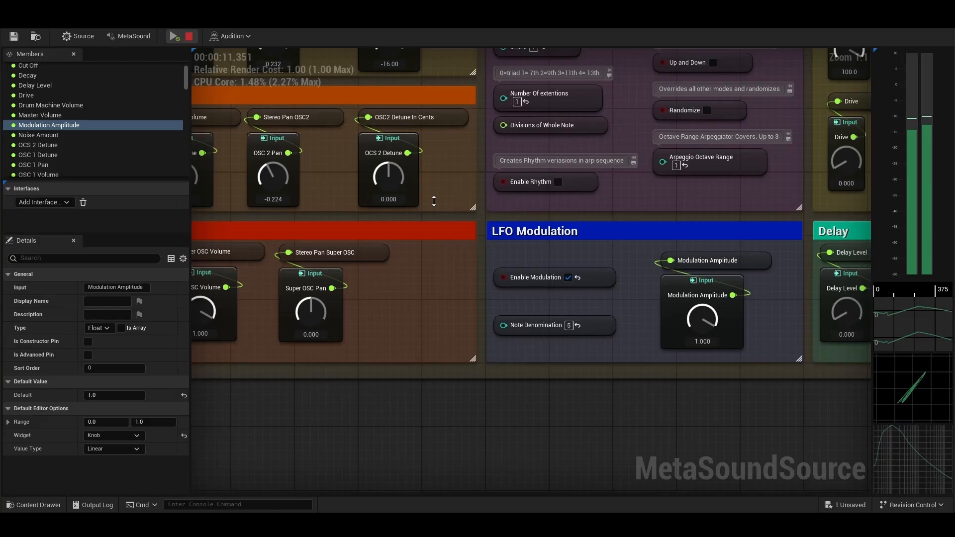
pyautogui.click(188, 36)
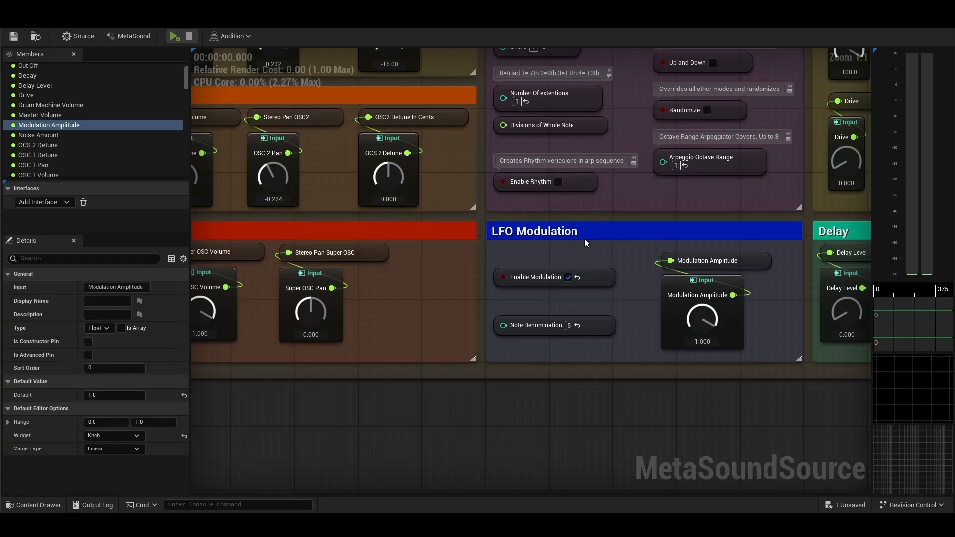
pyautogui.moveTo(634, 243); pyautogui.dragTo(536, 249, button='right')
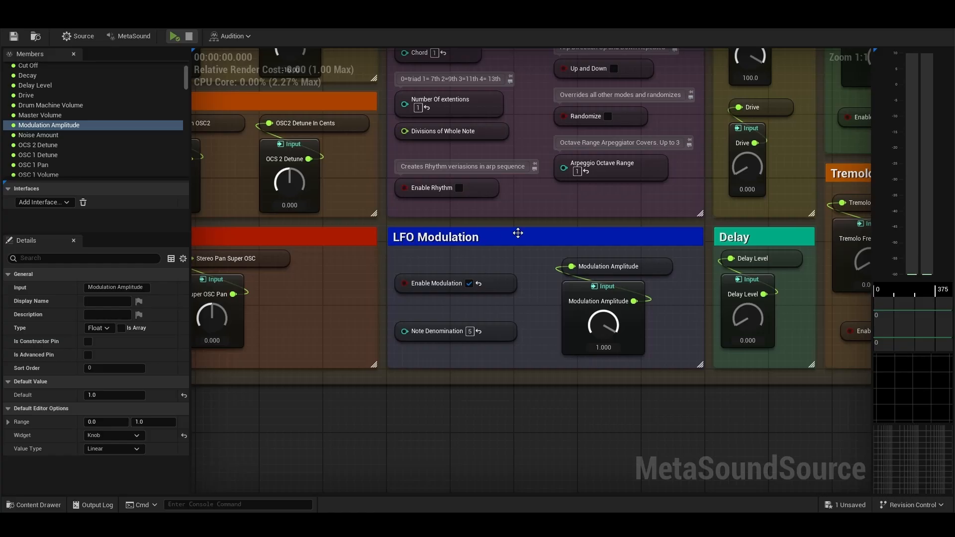
pyautogui.moveTo(515, 235); pyautogui.dragTo(486, 283, button='right')
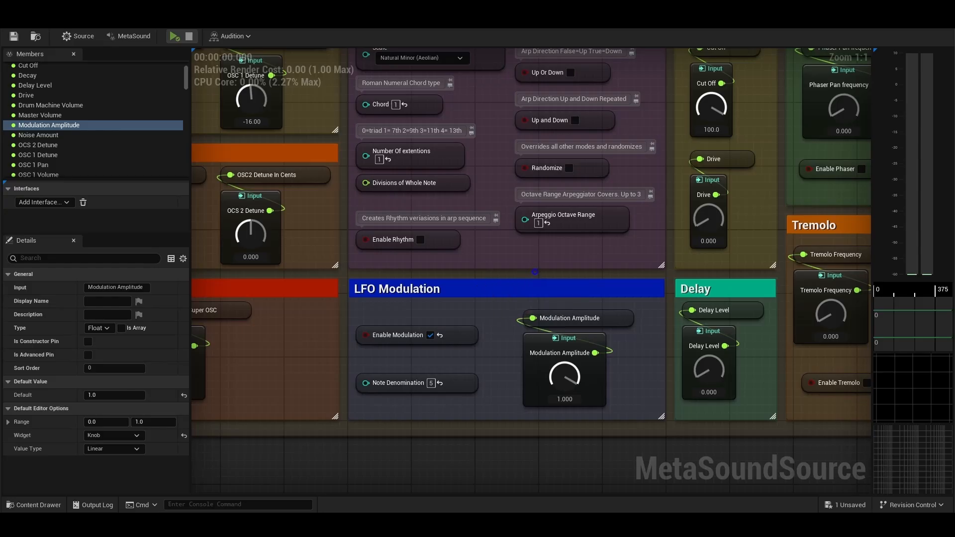
pyautogui.moveTo(512, 282); pyautogui.dragTo(446, 349, button='right')
pyautogui.moveTo(359, 441); pyautogui.dragTo(388, 391, button='right')
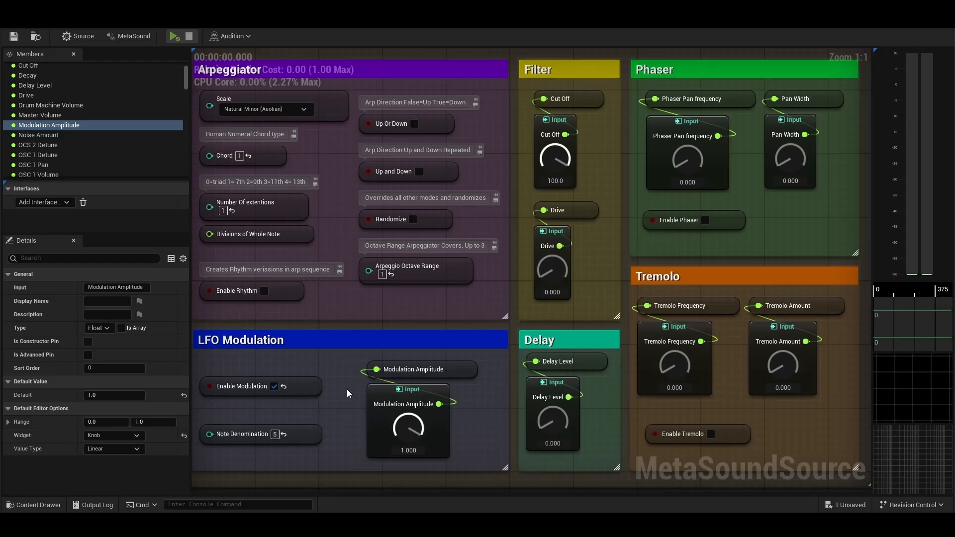
pyautogui.moveTo(347, 394); pyautogui.dragTo(386, 359, button='right')
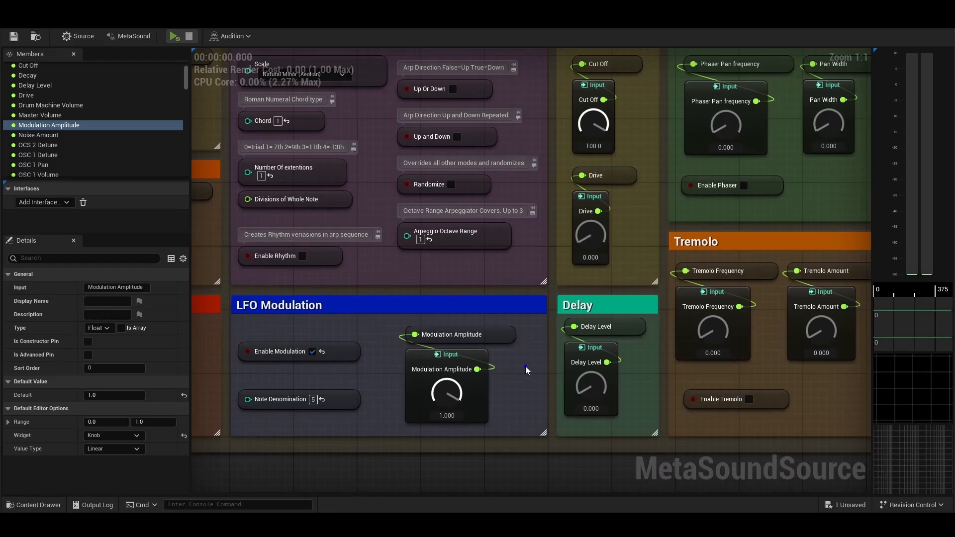
# Preview the MetaSound while lowering the Filter's Cut Off to 6.400, and stop the preview
pyautogui.moveTo(524, 366); pyautogui.dragTo(505, 333, button='right')
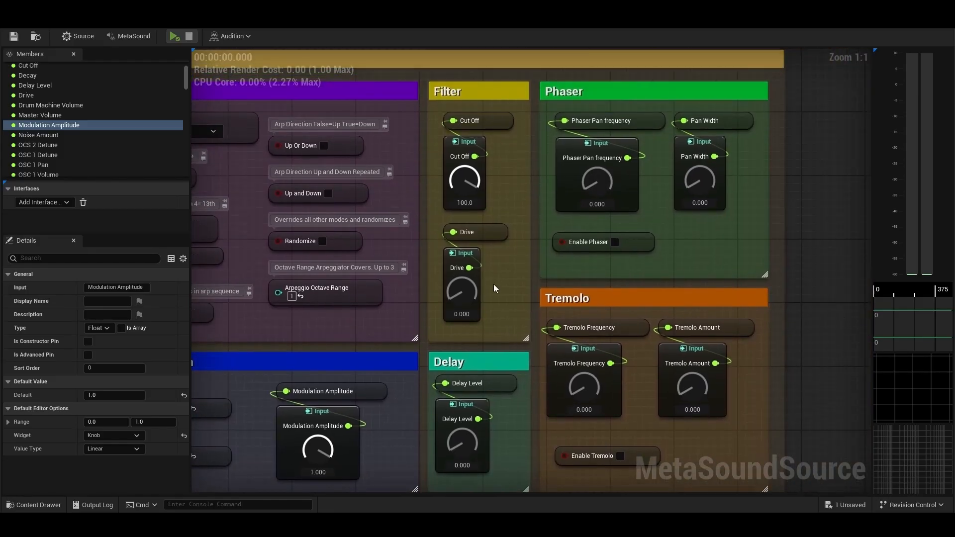
pyautogui.moveTo(502, 62); pyautogui.dragTo(501, 106, button='right')
pyautogui.click(504, 146)
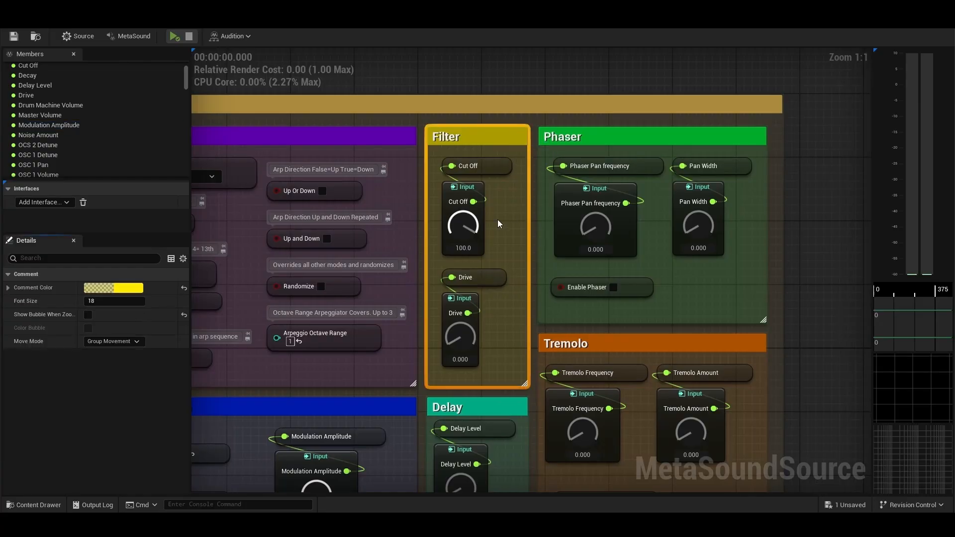
pyautogui.moveTo(508, 226); pyautogui.dragTo(557, 218, button='right')
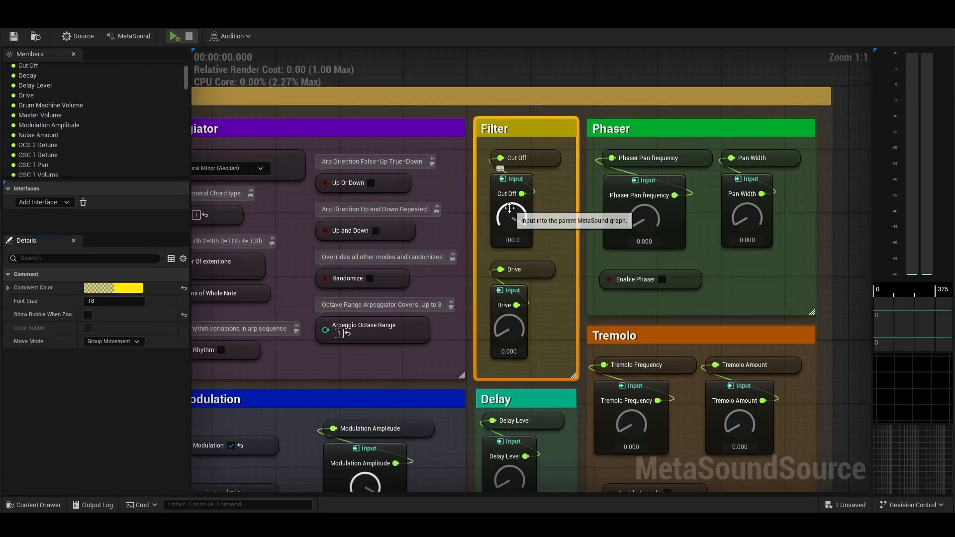
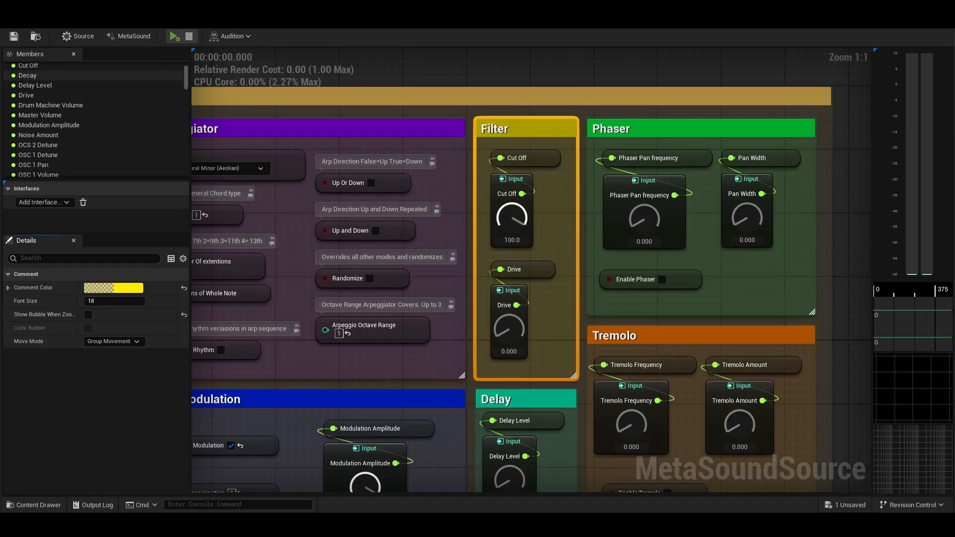
pyautogui.click(173, 37)
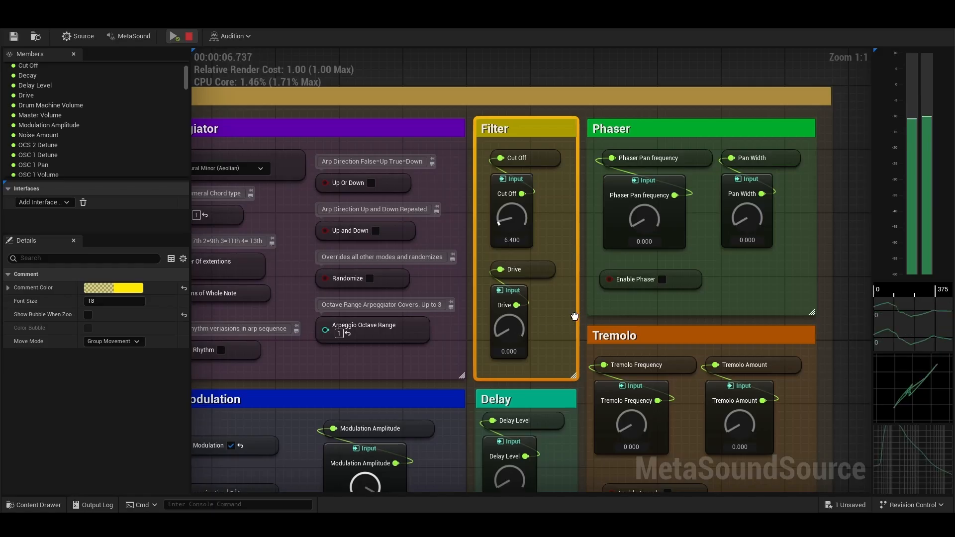
pyautogui.click(189, 36)
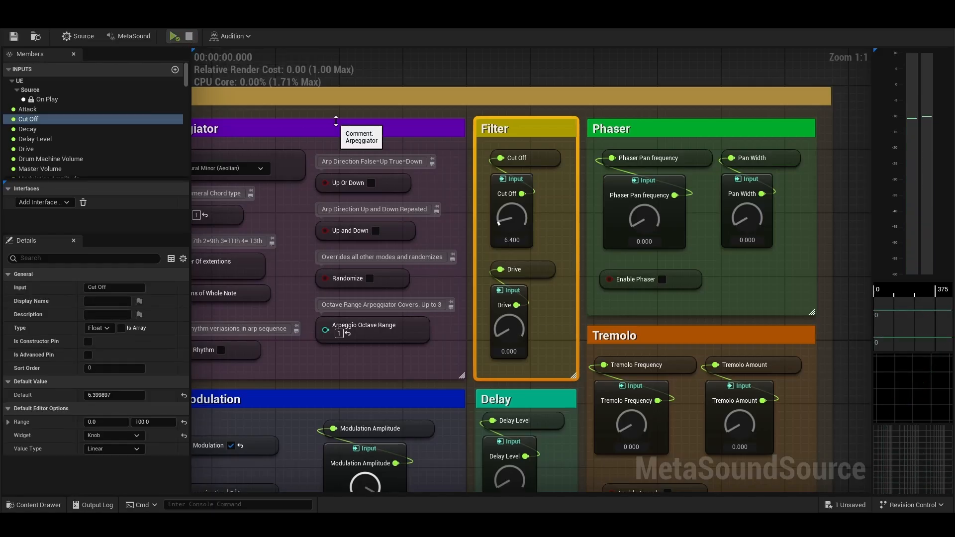
# Readjust the Filter's Cut Off and preview the MetaSound while fine-tuning it
pyautogui.moveTo(320, 104); pyautogui.dragTo(462, 77, button='right')
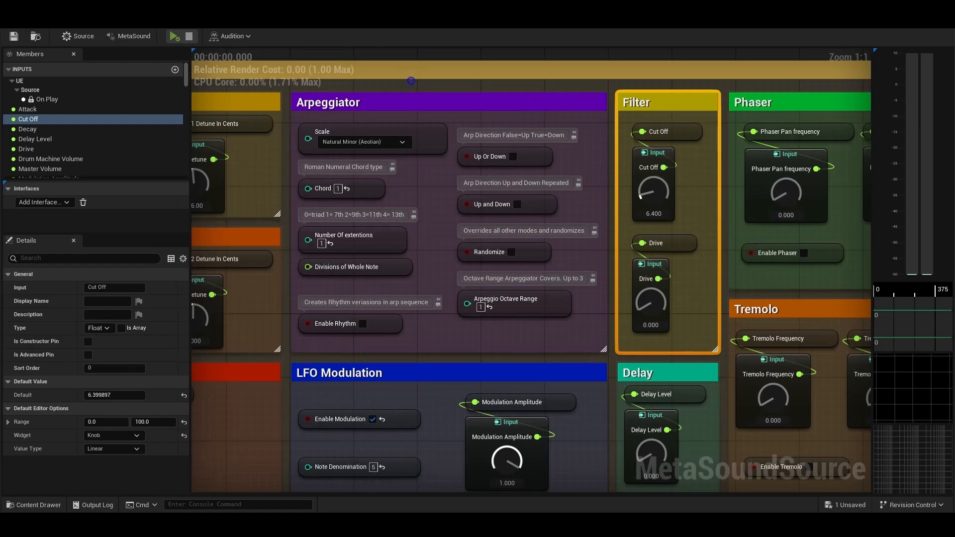
pyautogui.moveTo(200, 191); pyautogui.dragTo(602, 158, button='right')
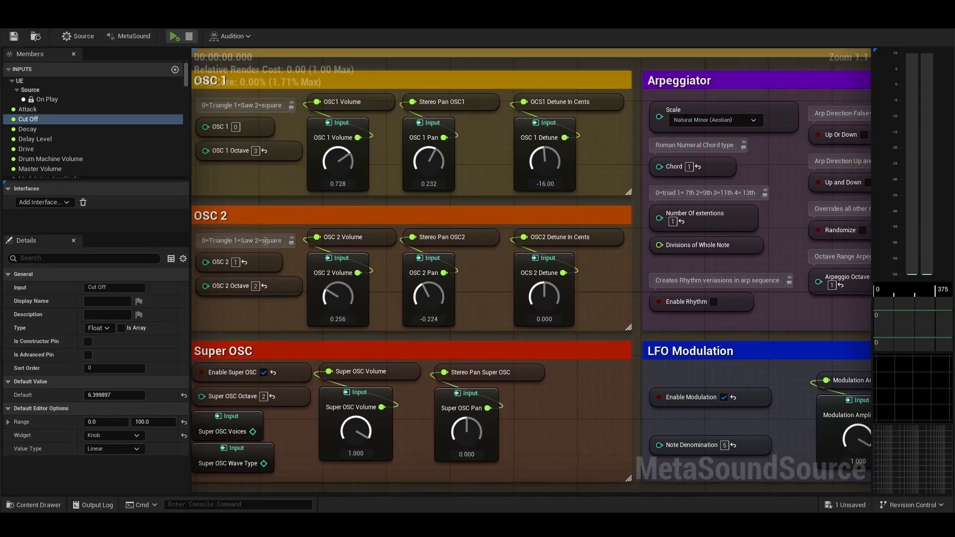
pyautogui.moveTo(553, 244); pyautogui.dragTo(646, 210, button='right')
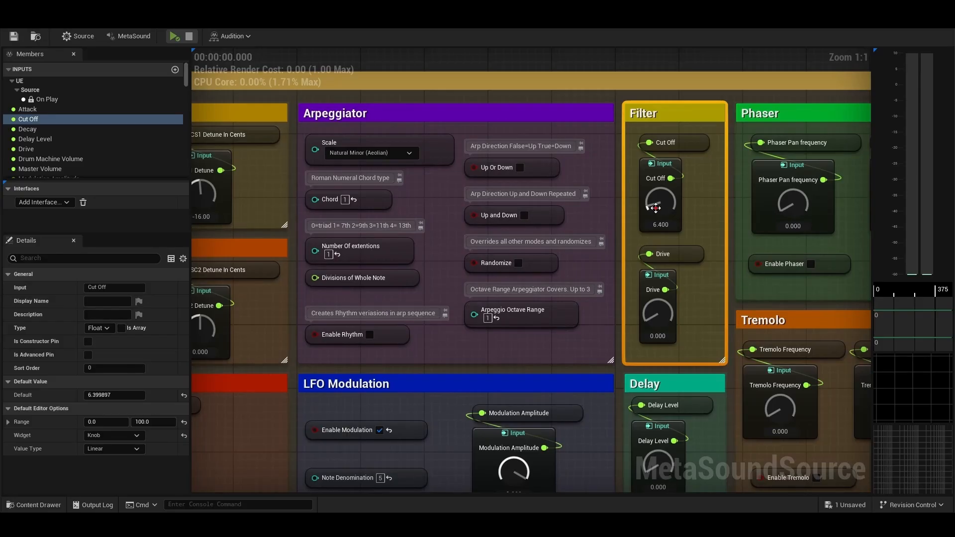
pyautogui.moveTo(656, 207); pyautogui.dragTo(648, 187)
pyautogui.click(171, 35)
pyautogui.moveTo(436, 72)
pyautogui.mouseDown(button='right')
pyautogui.moveTo(592, 69)
pyautogui.moveTo(436, 62)
pyautogui.mouseUp(button='right')
pyautogui.moveTo(661, 191); pyautogui.dragTo(661, 188)
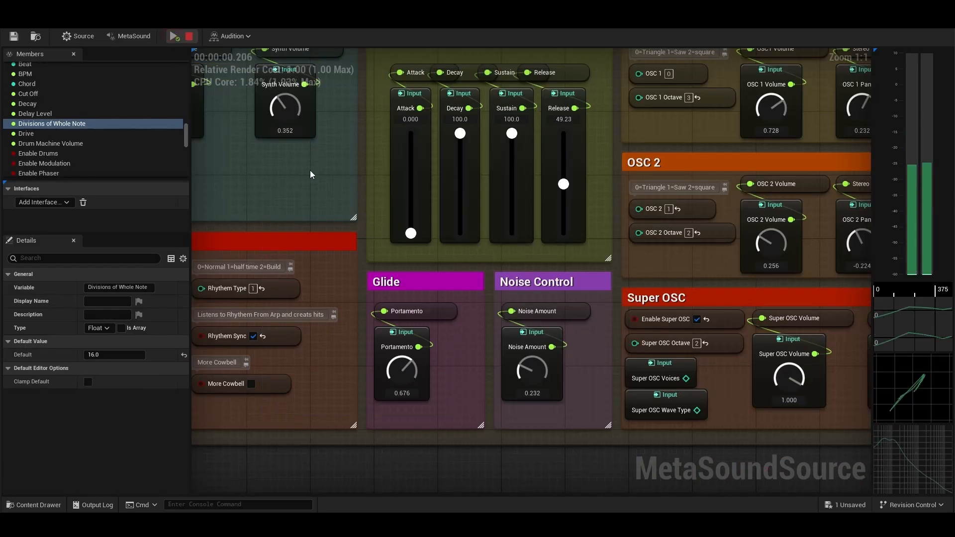
# Lower the Note Envelope's Release to 10.92 during playback and end the preview
pyautogui.moveTo(309, 174); pyautogui.dragTo(168, 184, button='right')
pyautogui.moveTo(422, 193); pyautogui.dragTo(427, 232)
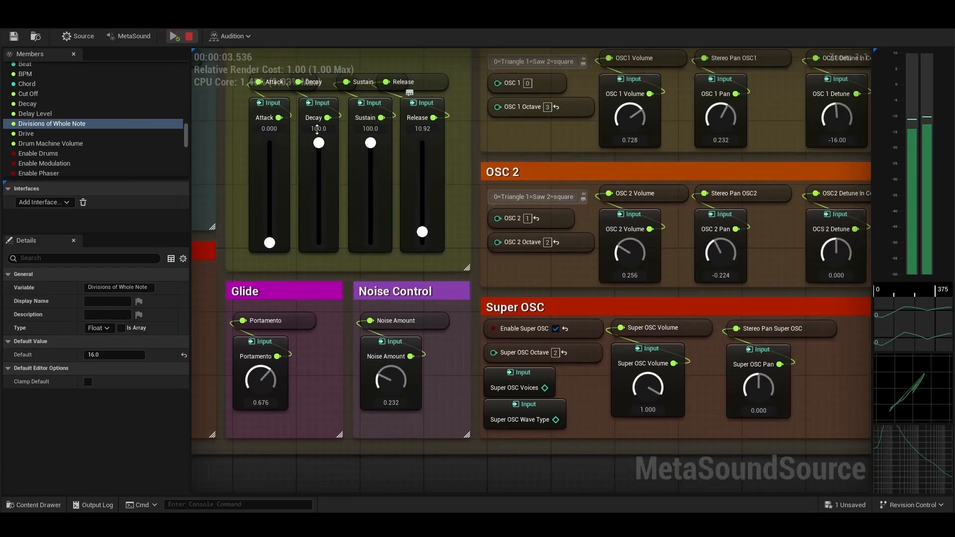
pyautogui.moveTo(218, 148); pyautogui.dragTo(578, 145, button='right')
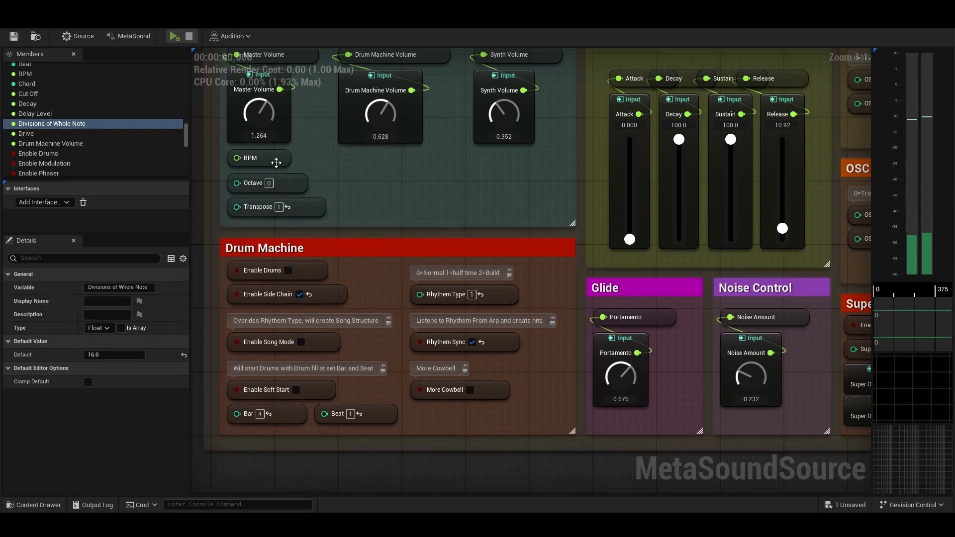
# Set the default value of the BPM variable to 105
pyautogui.click(274, 160)
pyautogui.click(118, 354)
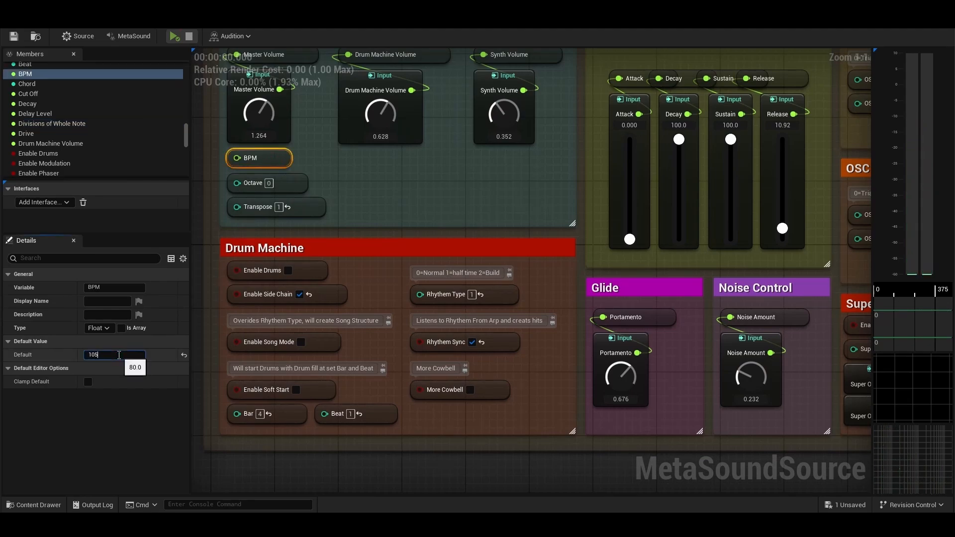
pyautogui.write('105')
pyautogui.press('Return')
# Preview the MetaSound while sweeping the Filter's Cut Off down to 0.000 and back up to 9.200, and stop playback
pyautogui.click(174, 36)
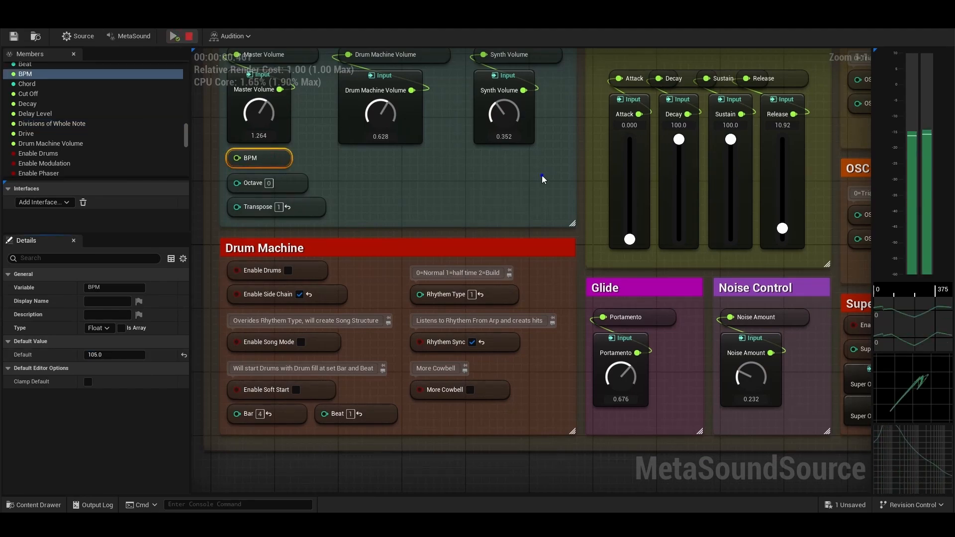
pyautogui.moveTo(767, 183); pyautogui.dragTo(390, 205, button='right')
pyautogui.moveTo(759, 177); pyautogui.dragTo(199, 186, button='right')
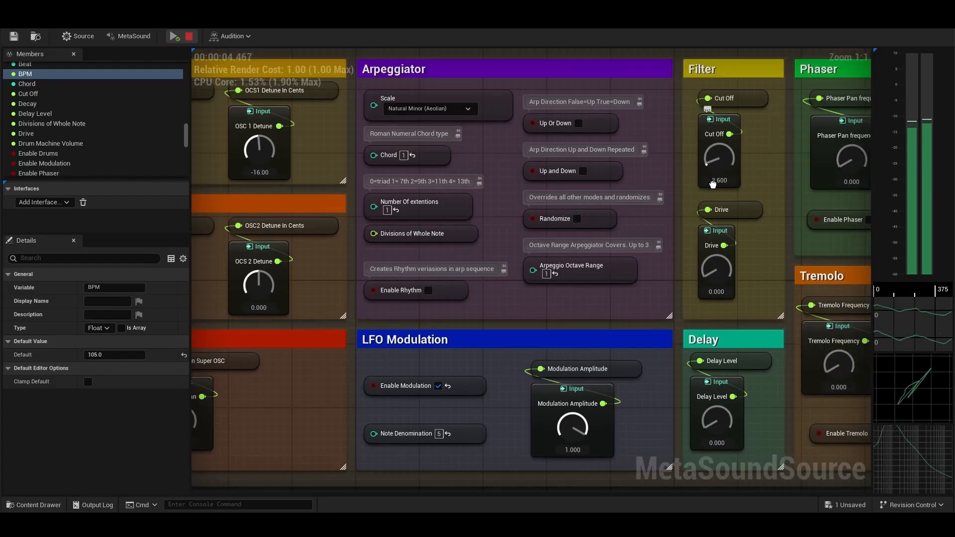
pyautogui.moveTo(712, 187); pyautogui.dragTo(711, 191)
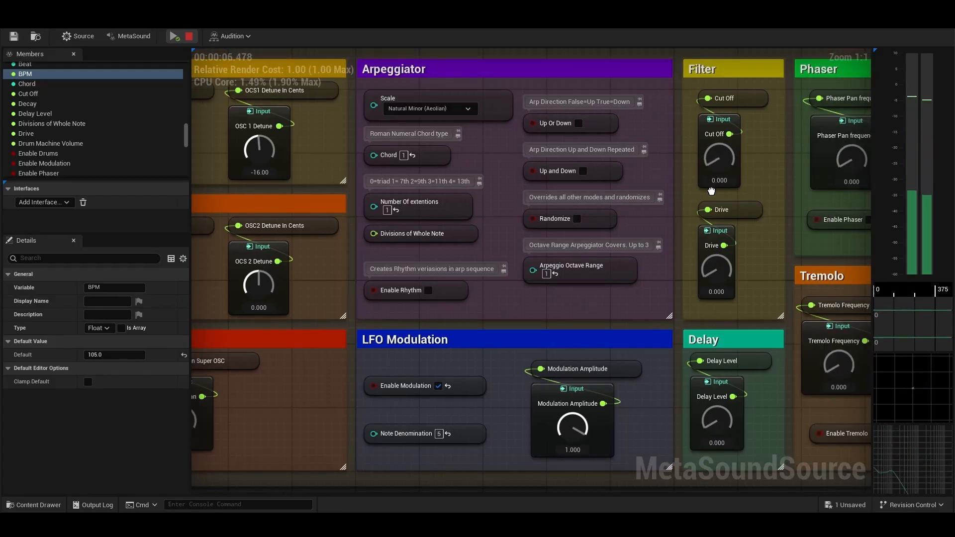
pyautogui.moveTo(709, 189)
pyautogui.mouseDown()
pyautogui.moveTo(697, 172)
pyautogui.moveTo(695, 180)
pyautogui.mouseUp()
pyautogui.click(192, 37)
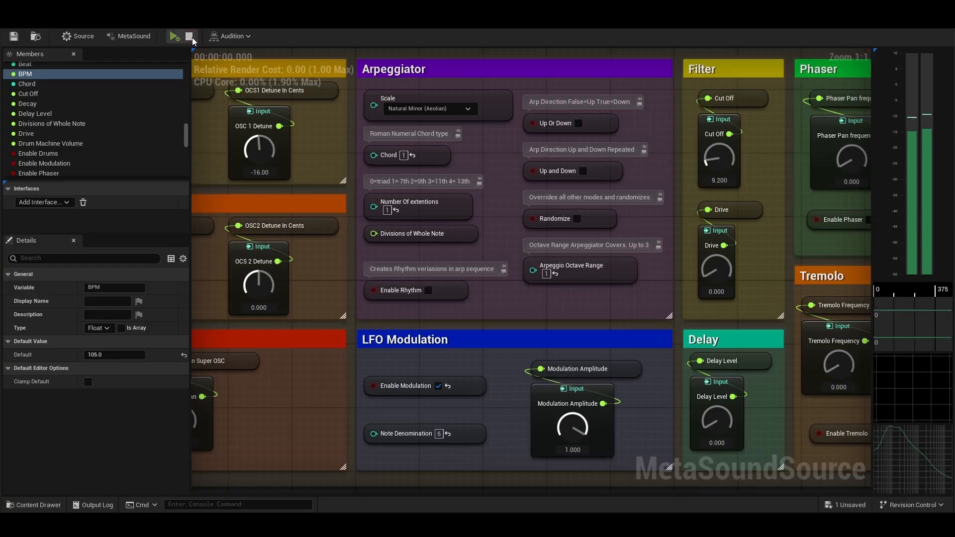
# Preview the MetaSound while raising the Filter's Drive to 6.400, stop playback and reset Drive to 0.000
pyautogui.moveTo(556, 61); pyautogui.dragTo(367, 91, button='right')
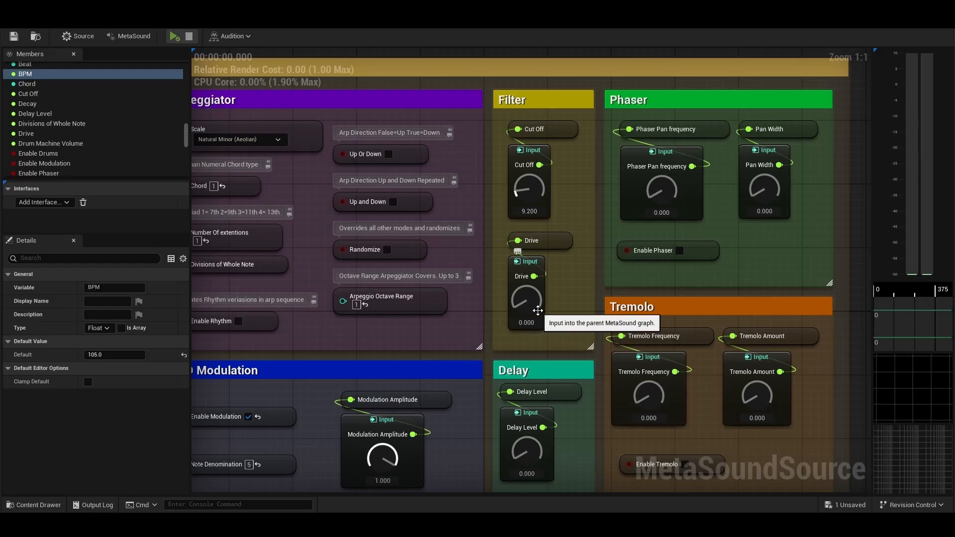
pyautogui.click(174, 37)
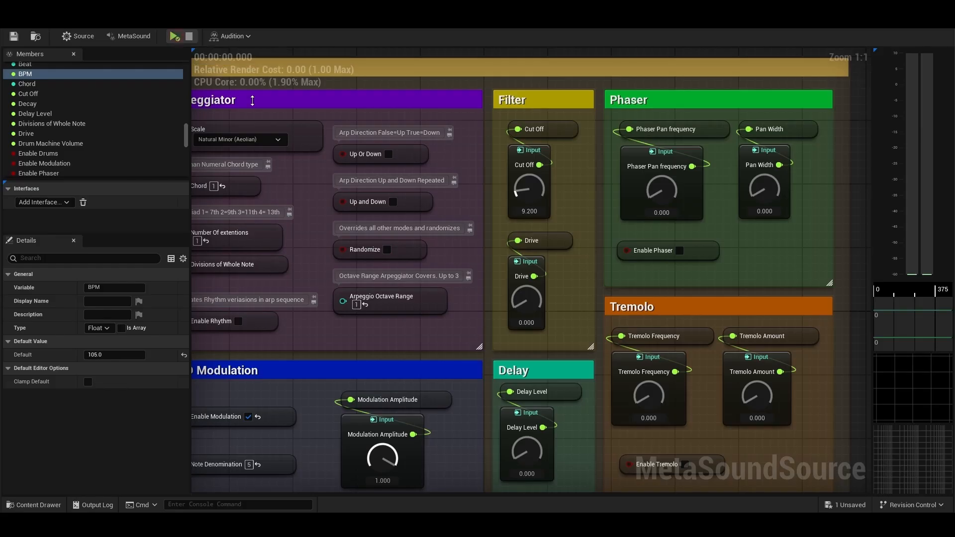
pyautogui.moveTo(519, 258); pyautogui.dragTo(417, 247)
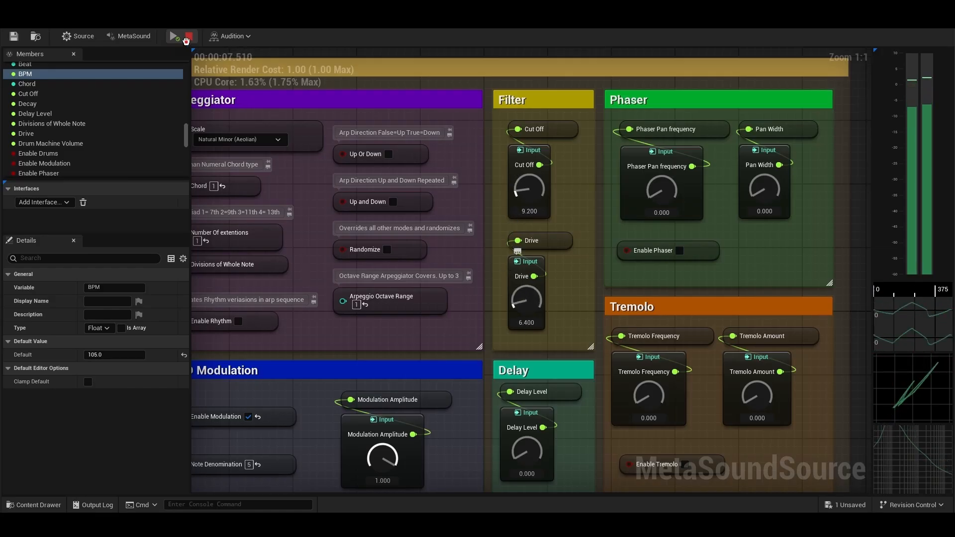
pyautogui.click(189, 37)
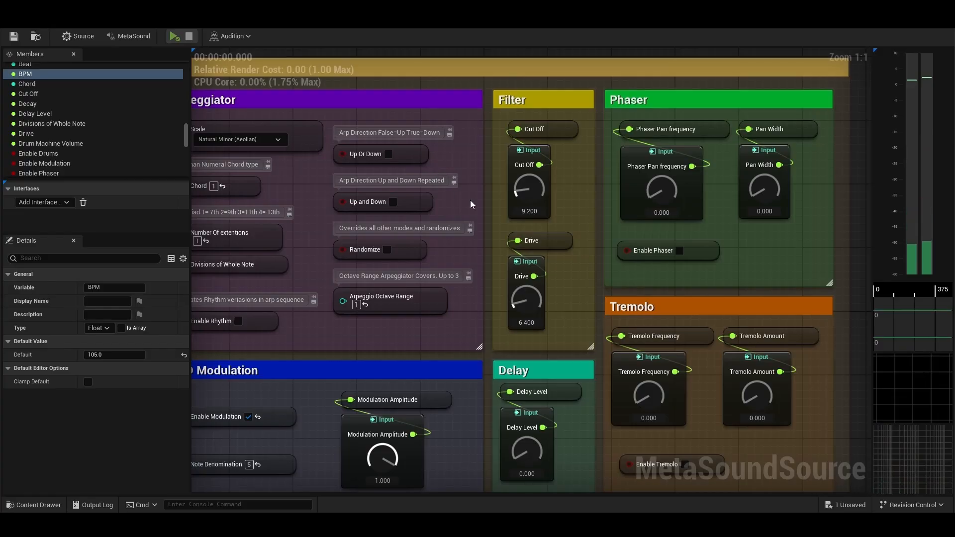
pyautogui.moveTo(525, 323); pyautogui.dragTo(571, 284)
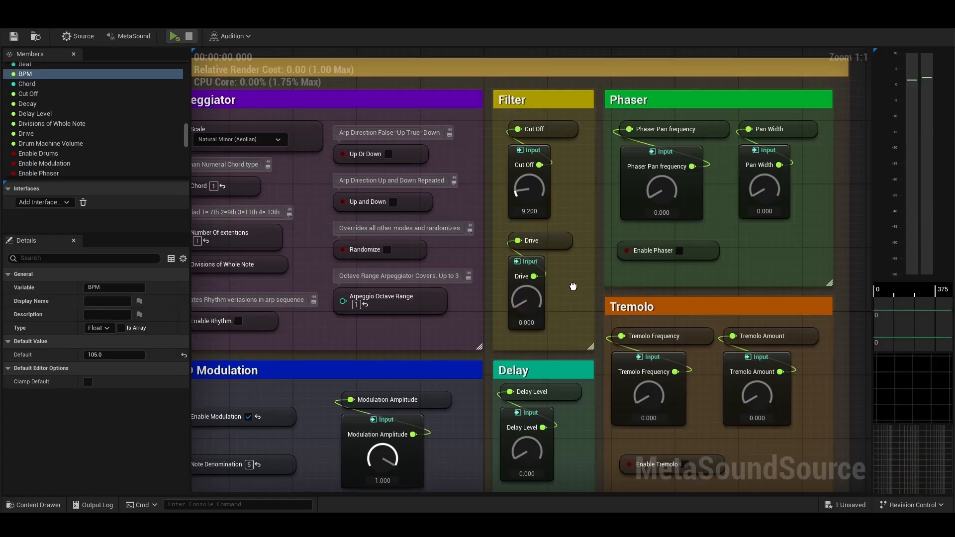
pyautogui.rightClick(570, 282)
pyautogui.click(575, 229)
# Preview the MetaSound while raising the Delay Level in the Delay section to 50.40
pyautogui.moveTo(586, 271); pyautogui.dragTo(585, 196, button='right')
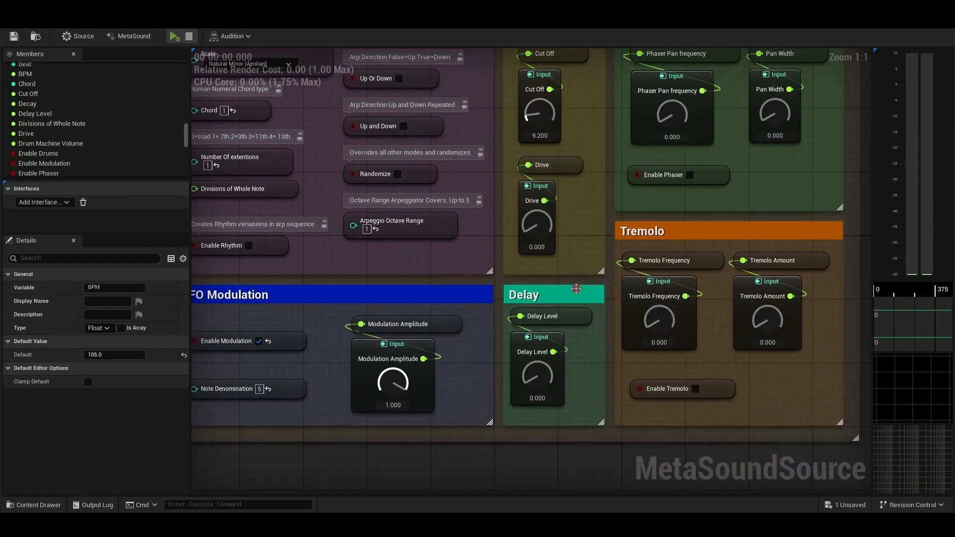
pyautogui.click(571, 285)
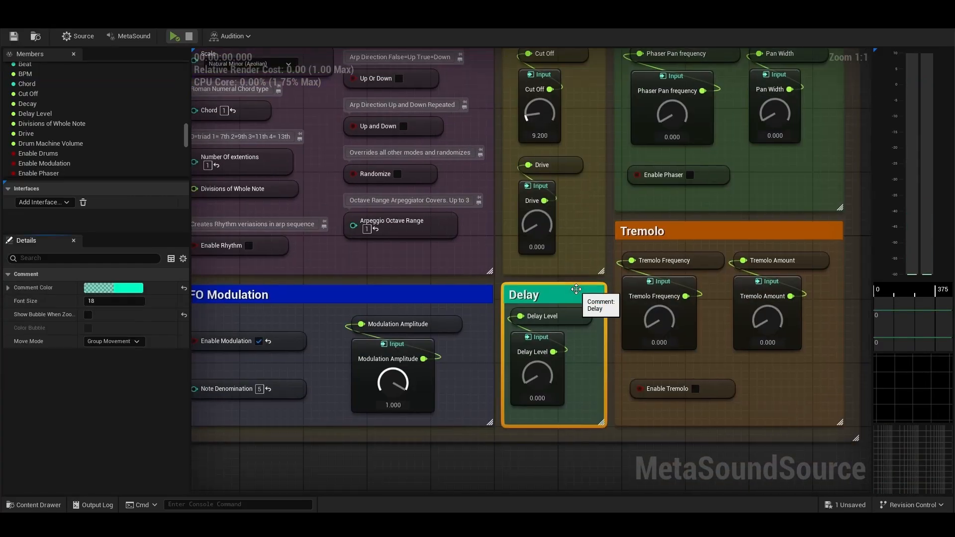
pyautogui.click(556, 341)
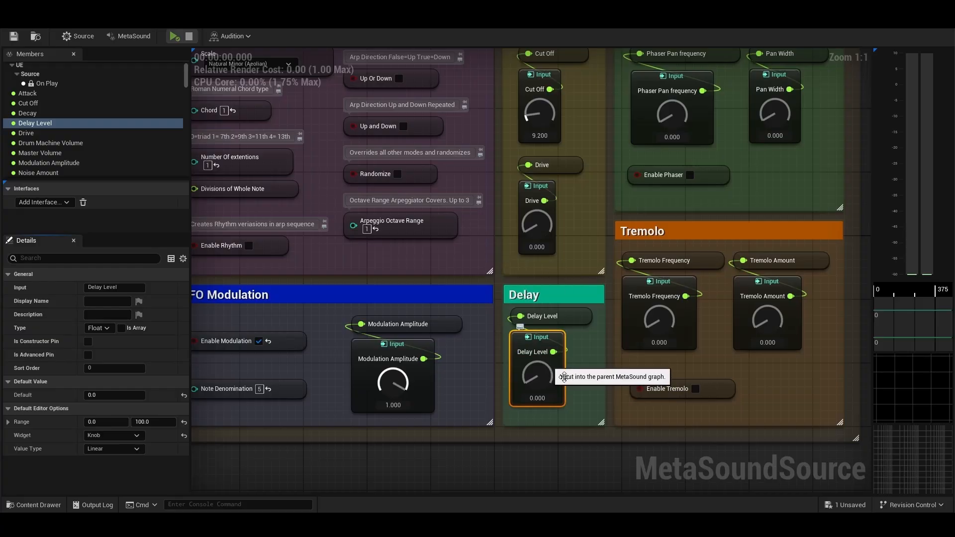
pyautogui.click(174, 36)
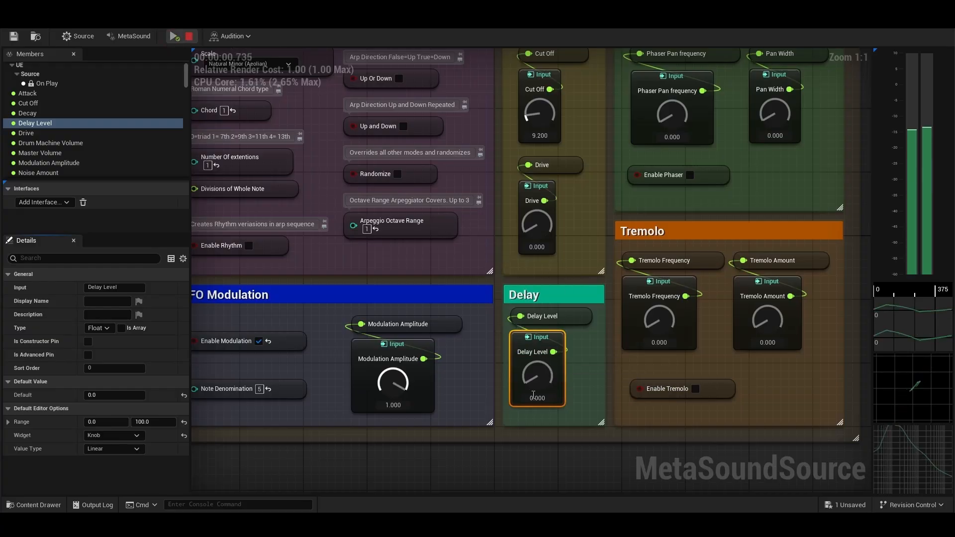
pyautogui.moveTo(537, 374); pyautogui.dragTo(537, 321)
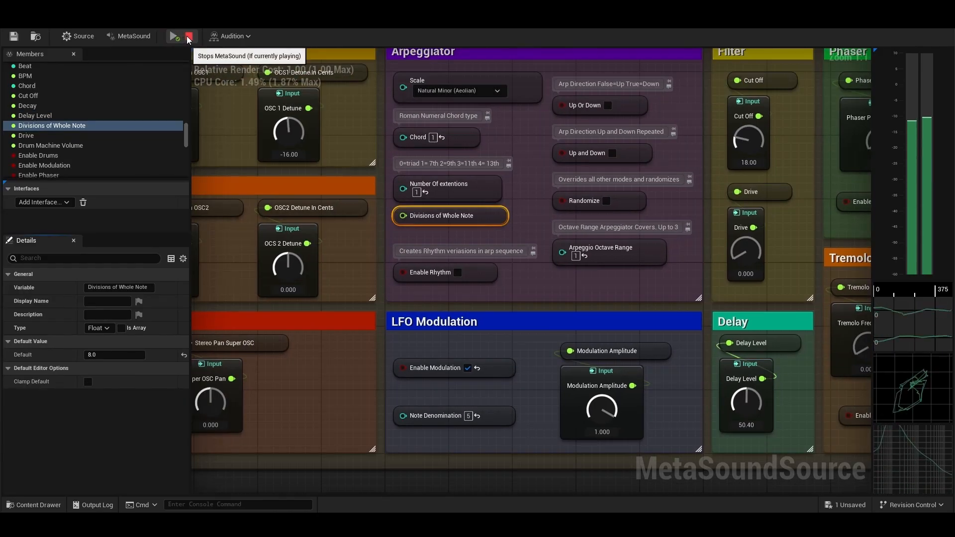
# Lower the Delay Level to 44.00 during playback and stop the preview
pyautogui.moveTo(627, 282); pyautogui.dragTo(376, 210, button='right')
pyautogui.moveTo(495, 336); pyautogui.dragTo(466, 276)
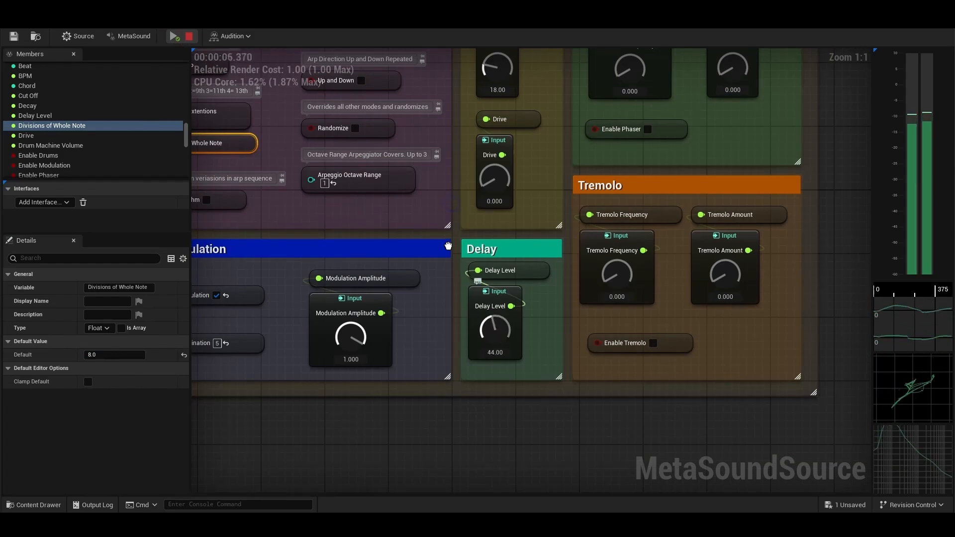
pyautogui.moveTo(448, 245); pyautogui.dragTo(448, 260, button='right')
pyautogui.click(189, 36)
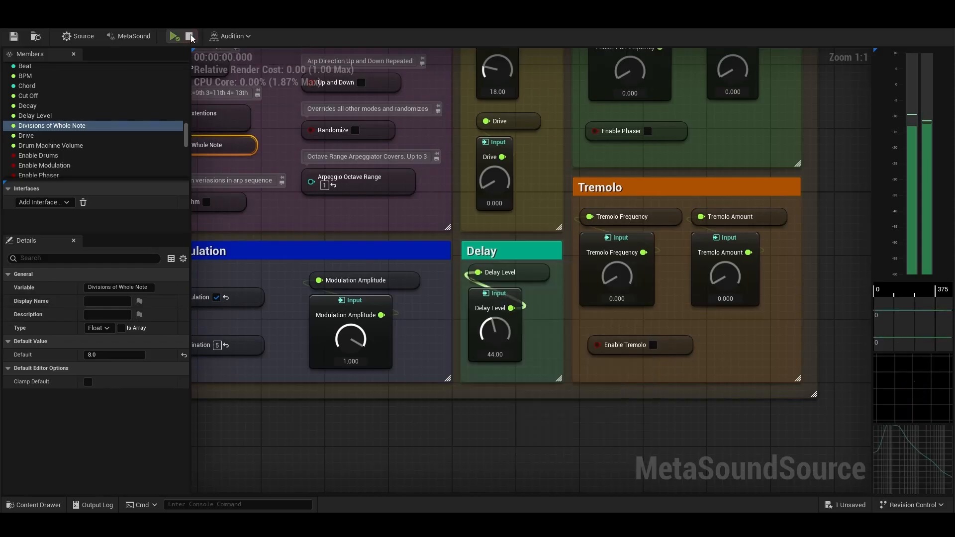
# Turn on Enable Phaser in the Phaser section
pyautogui.moveTo(263, 140); pyautogui.dragTo(370, 209, button='right')
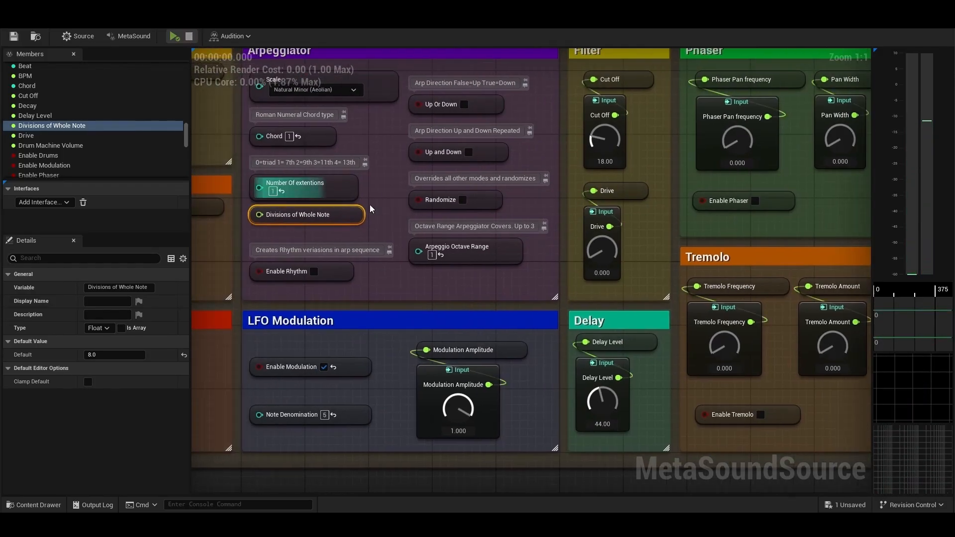
pyautogui.moveTo(607, 356); pyautogui.dragTo(338, 430, button='right')
pyautogui.click(506, 122)
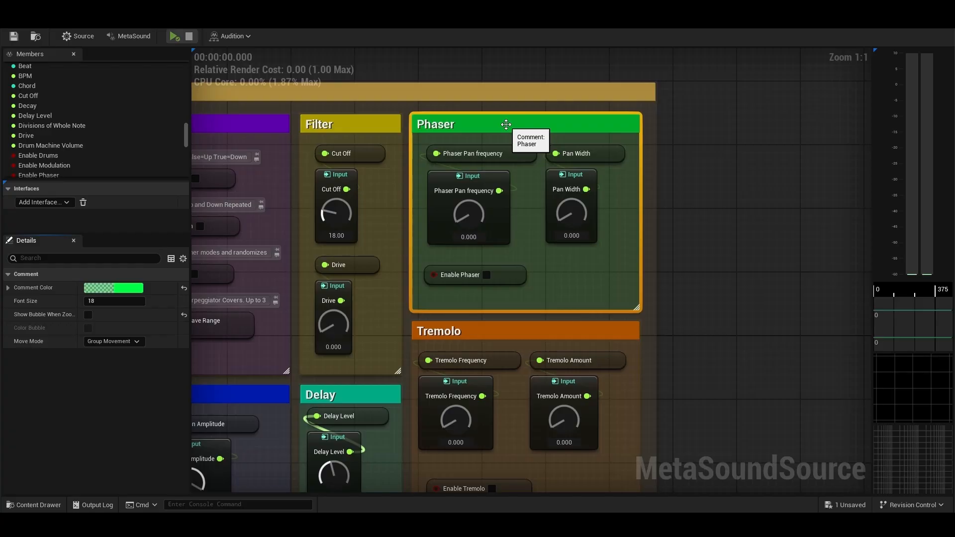
pyautogui.click(487, 275)
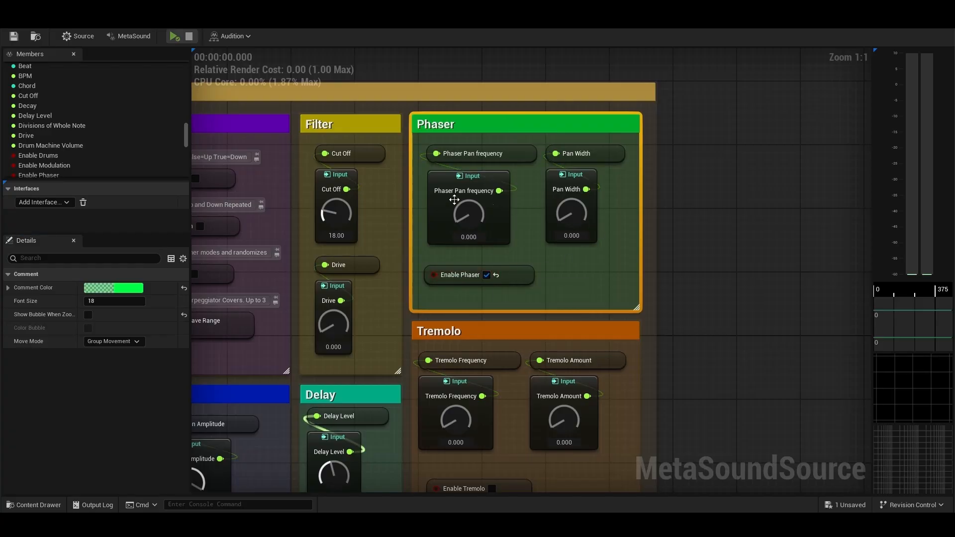
# Preview the MetaSound while raising the Phaser Pan frequency to 77.60 and the Pan Width to 68.80
pyautogui.click(173, 36)
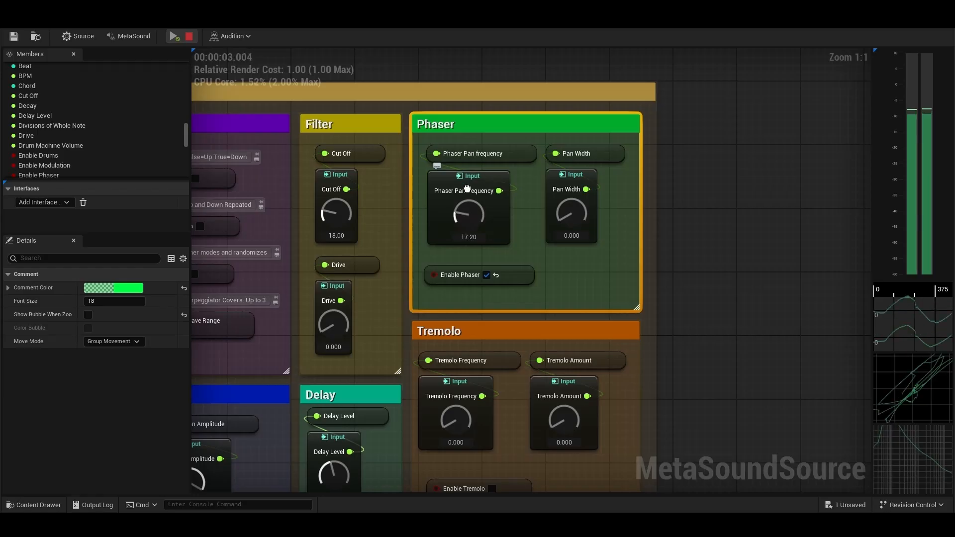
pyautogui.moveTo(468, 213); pyautogui.dragTo(470, 201)
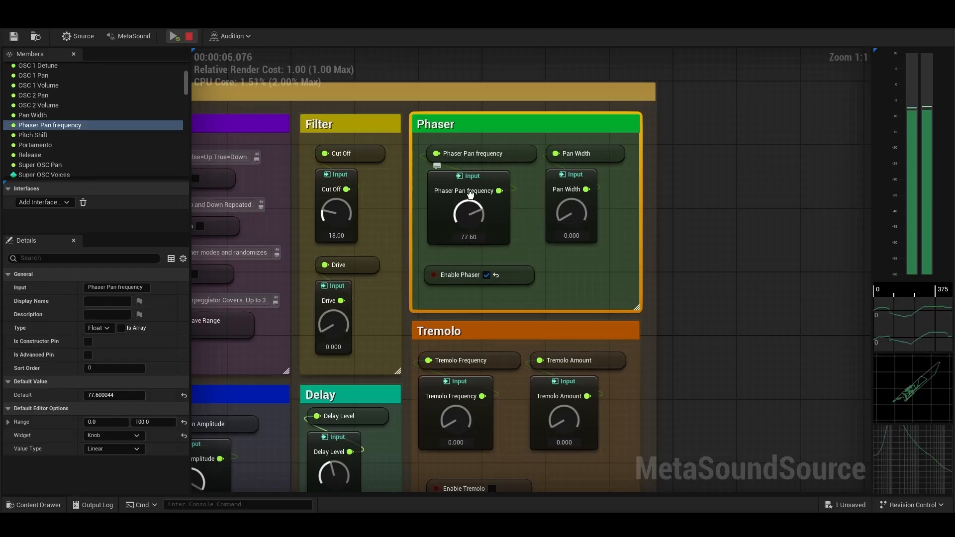
pyautogui.moveTo(573, 216); pyautogui.dragTo(567, 133)
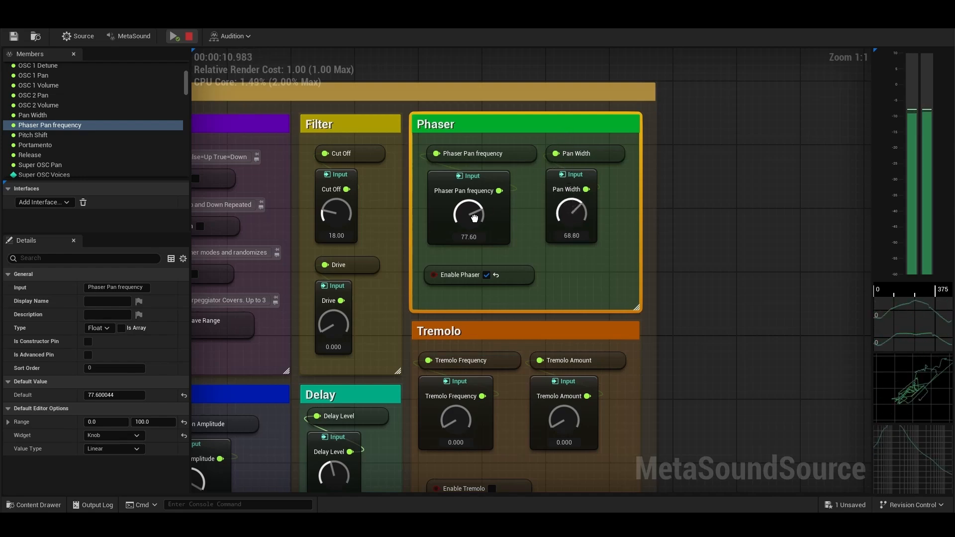
# Adjust the Phaser Pan frequency to 76.00 and the Pan Width to 95.20 during playback, and stop the preview
pyautogui.moveTo(472, 218); pyautogui.dragTo(477, 268)
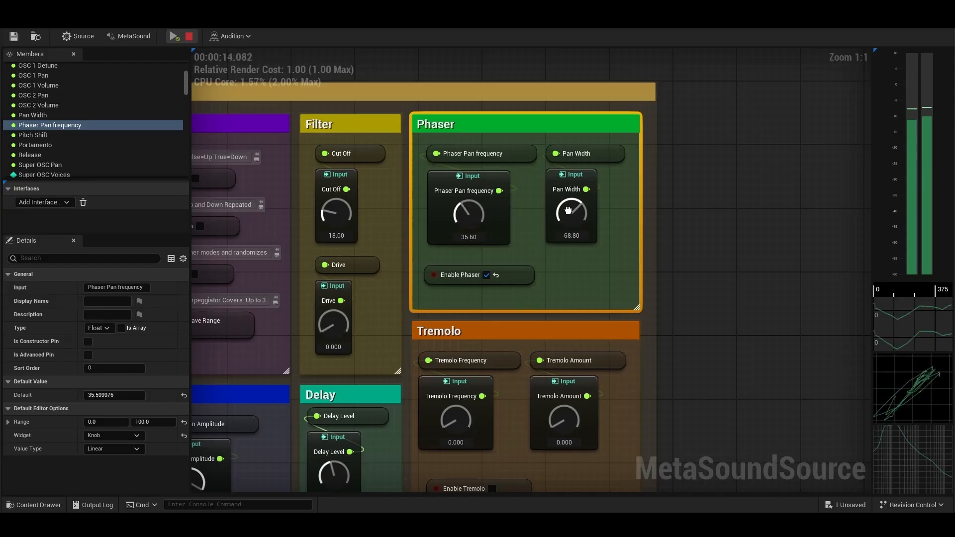
pyautogui.moveTo(568, 211); pyautogui.dragTo(570, 192)
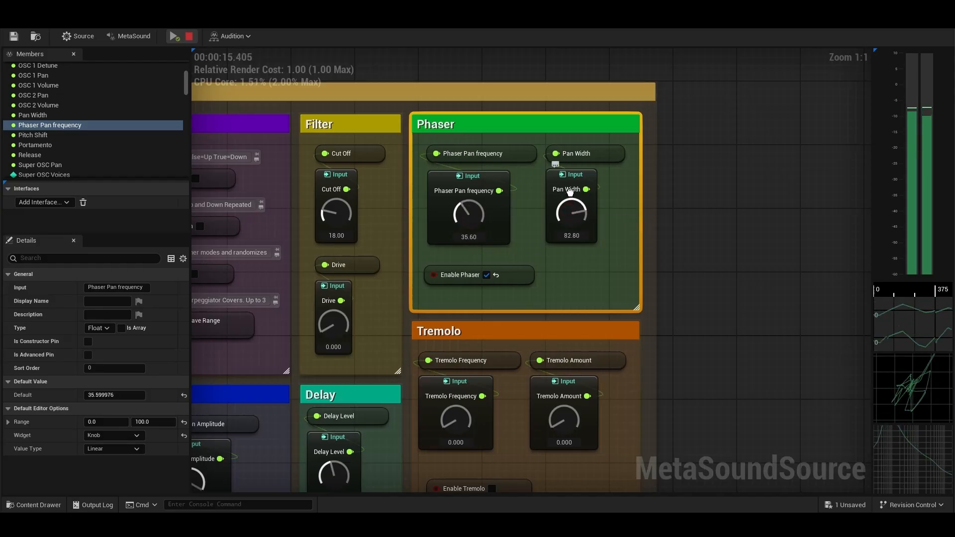
pyautogui.moveTo(571, 174); pyautogui.dragTo(206, 45)
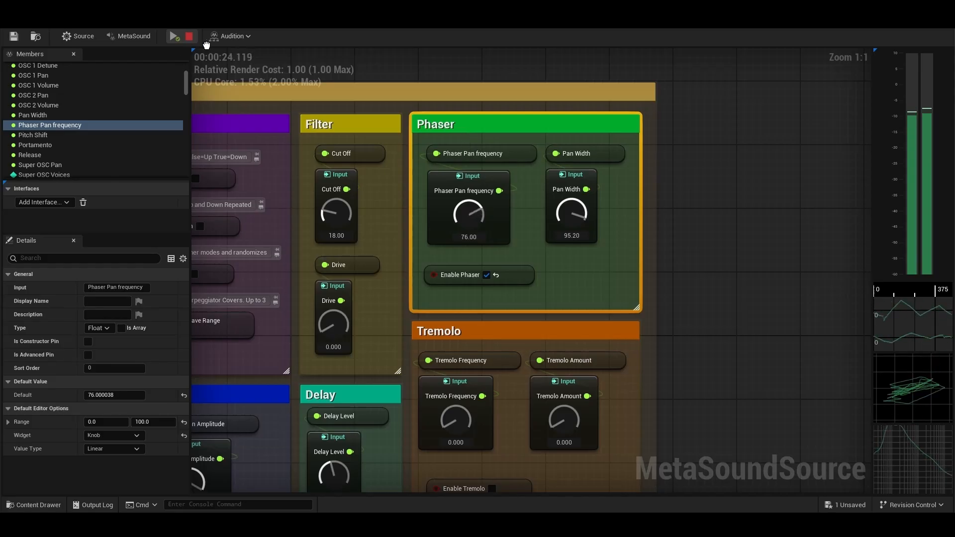
pyautogui.click(189, 36)
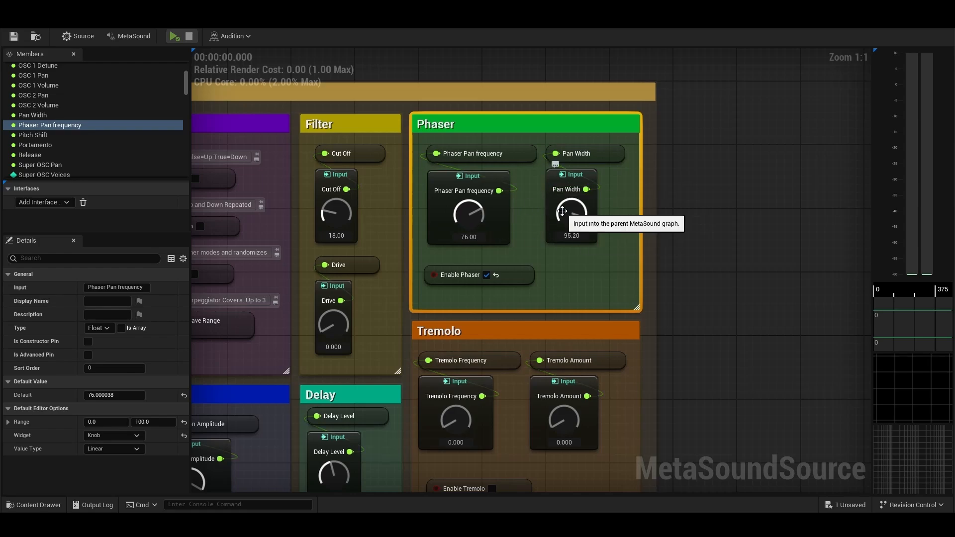
# Set the Pan Width to 60.00 and the Phaser Pan frequency to 66.80, and turn off Enable Phaser
pyautogui.moveTo(566, 213); pyautogui.dragTo(579, 179)
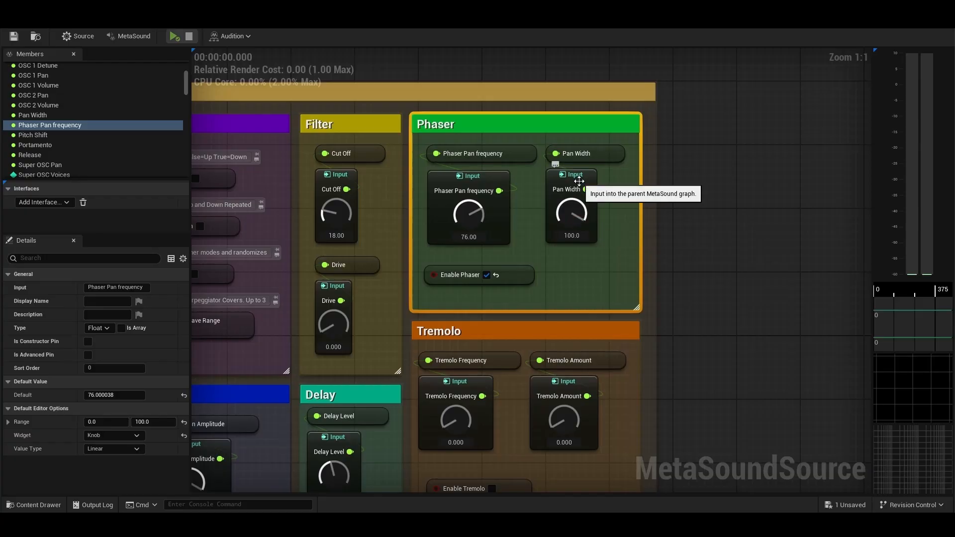
pyautogui.moveTo(576, 198); pyautogui.dragTo(582, 260)
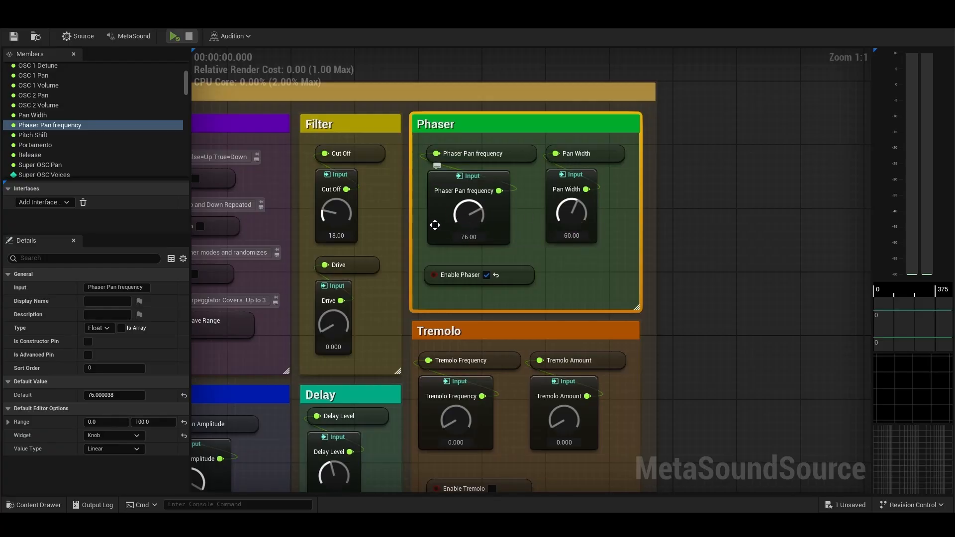
pyautogui.moveTo(456, 229); pyautogui.dragTo(456, 240)
pyautogui.click(486, 275)
# Turn on Enable Tremolo in the Tremolo section
pyautogui.moveTo(490, 323); pyautogui.dragTo(504, 203, button='right')
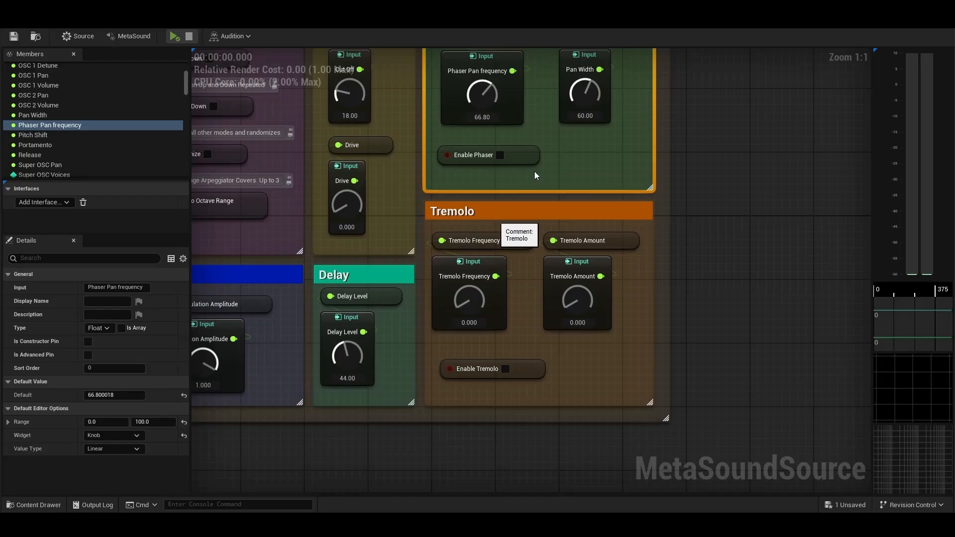
pyautogui.moveTo(559, 140)
pyautogui.mouseDown(button='right')
pyautogui.moveTo(565, 227)
pyautogui.moveTo(558, 148)
pyautogui.mouseUp(button='right')
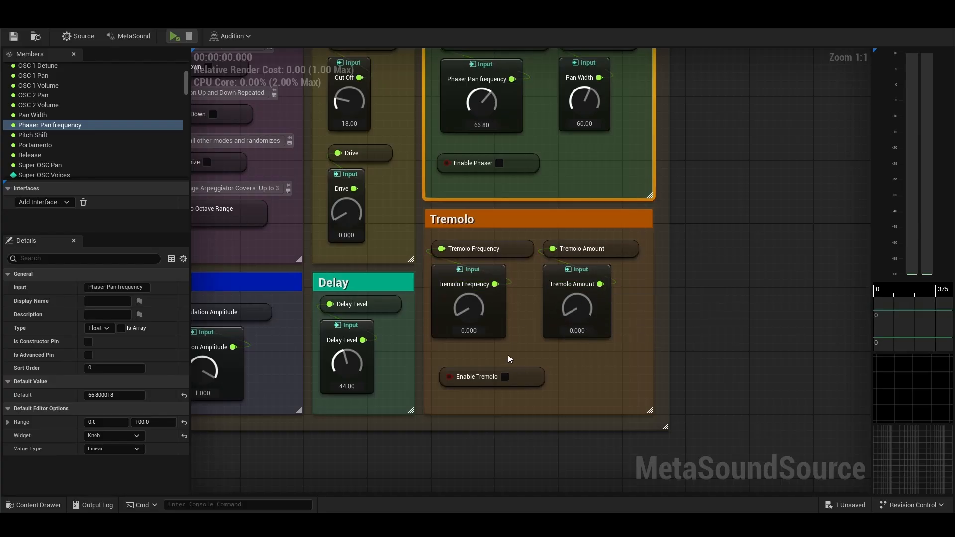
pyautogui.click(504, 377)
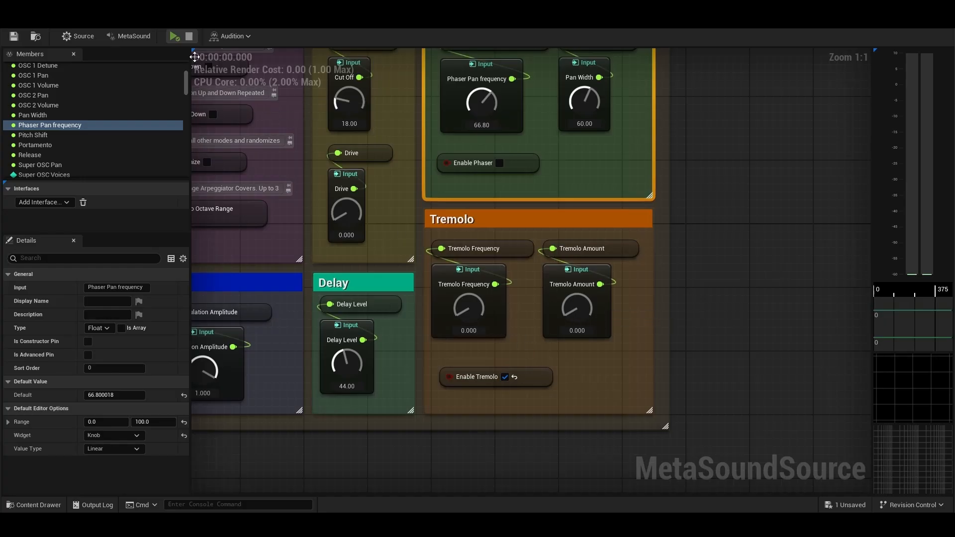
# Preview the MetaSound while raising the Tremolo Amount to 76.40 and the Tremolo Frequency to 55.20
pyautogui.click(175, 37)
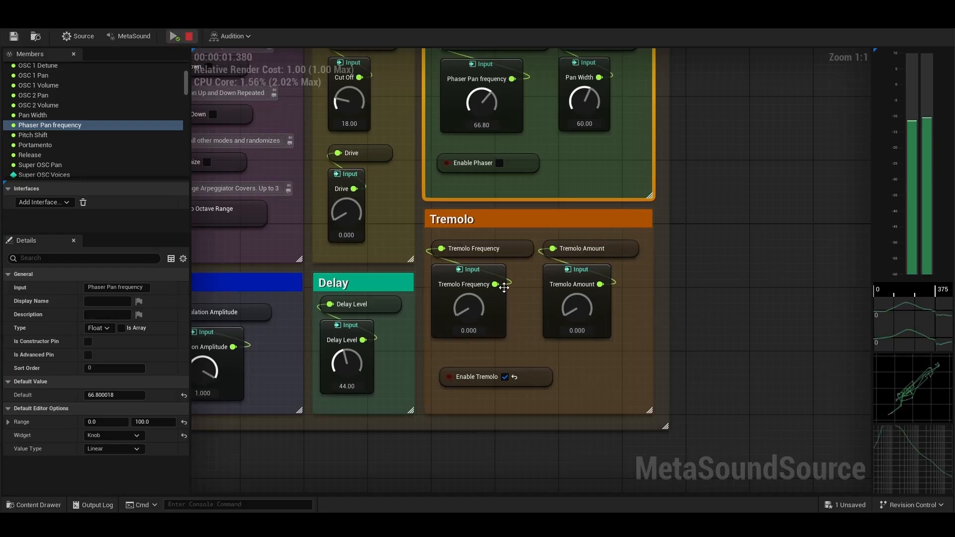
pyautogui.moveTo(478, 299); pyautogui.dragTo(479, 263)
pyautogui.moveTo(583, 315); pyautogui.dragTo(579, 299)
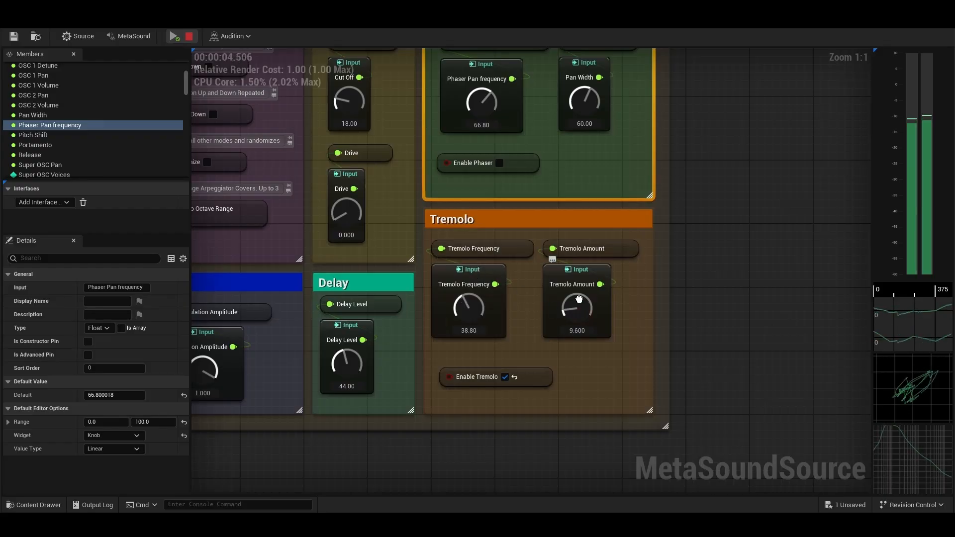
pyautogui.moveTo(578, 260); pyautogui.dragTo(578, 249)
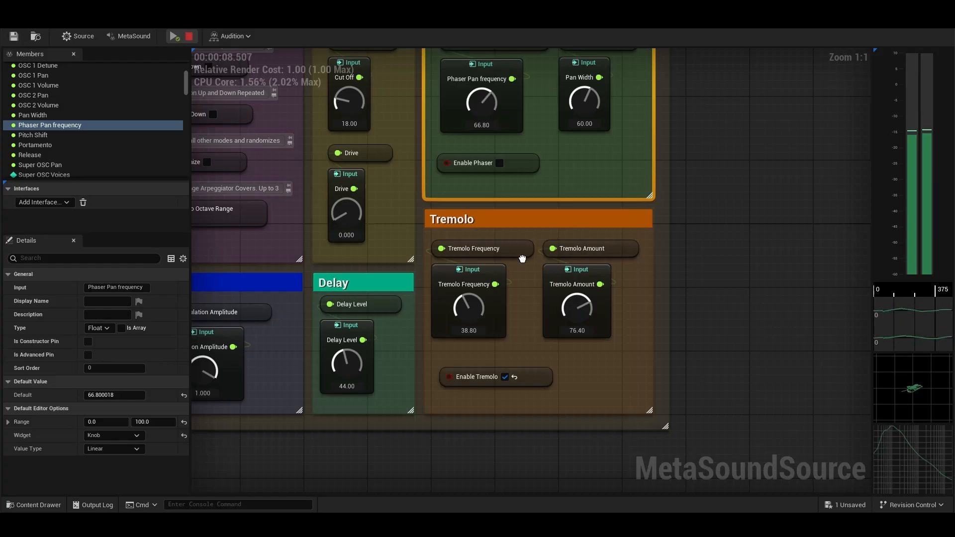
pyautogui.moveTo(473, 301); pyautogui.dragTo(474, 289)
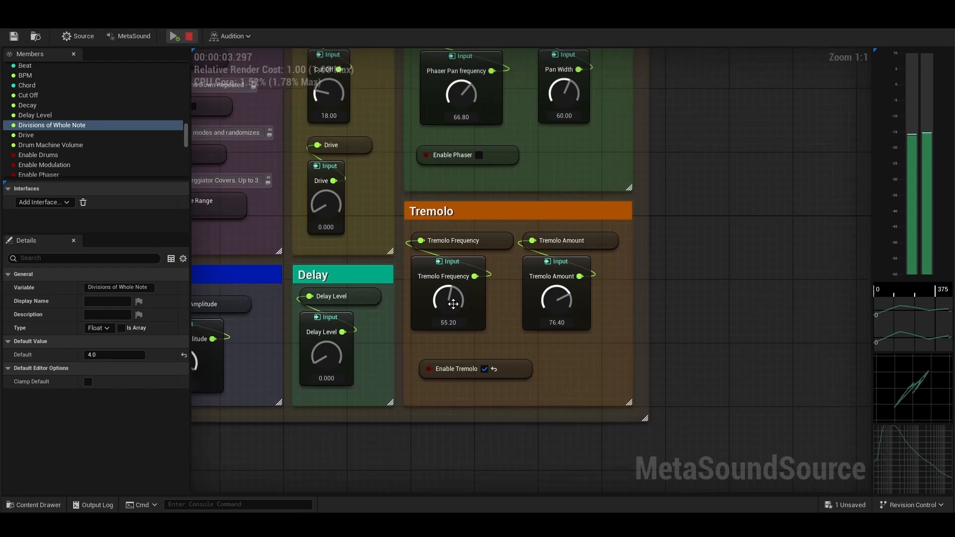
# Set the Tremolo Frequency to 45.20 and the Tremolo Amount to 100.0 during playback, and stop the preview
pyautogui.moveTo(453, 305); pyautogui.dragTo(452, 314)
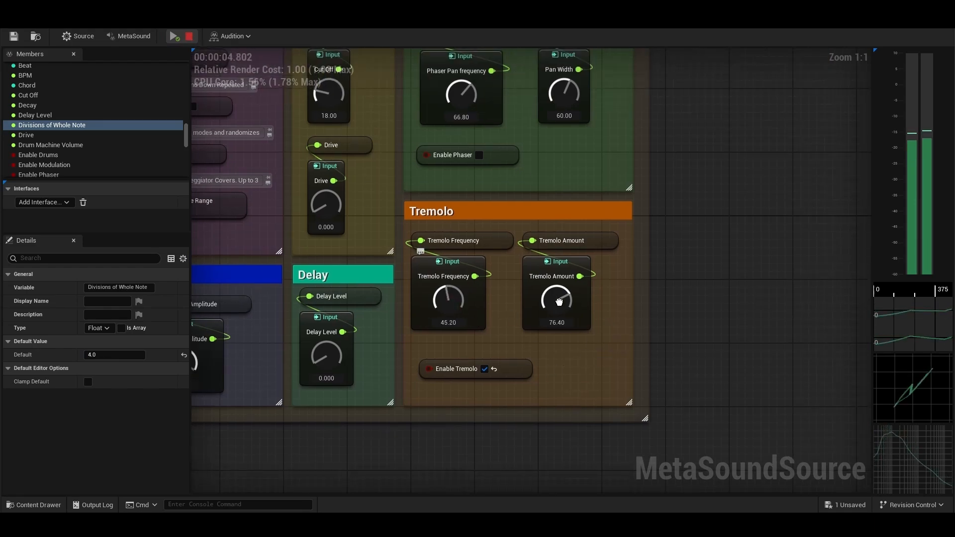
pyautogui.moveTo(558, 311); pyautogui.dragTo(559, 307)
pyautogui.moveTo(559, 270); pyautogui.dragTo(564, 205)
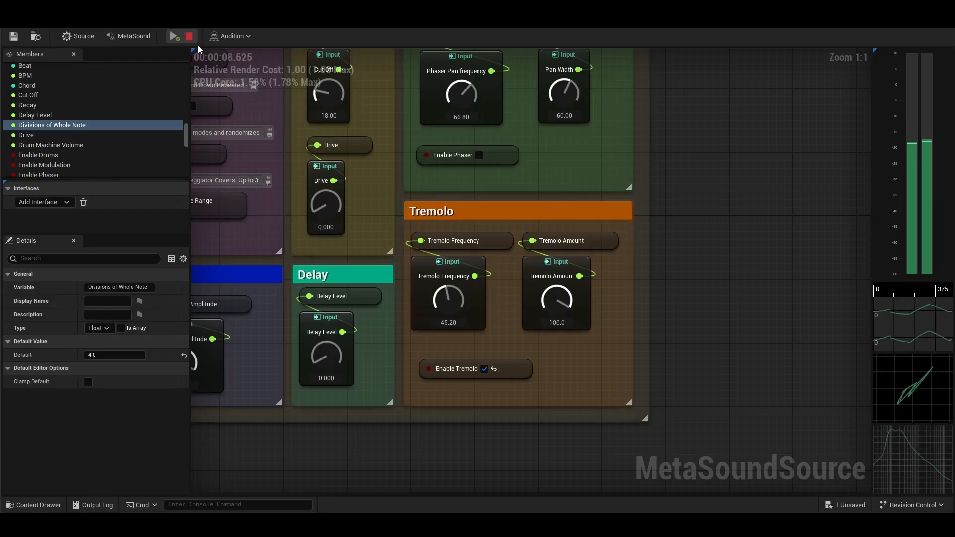
pyautogui.click(189, 37)
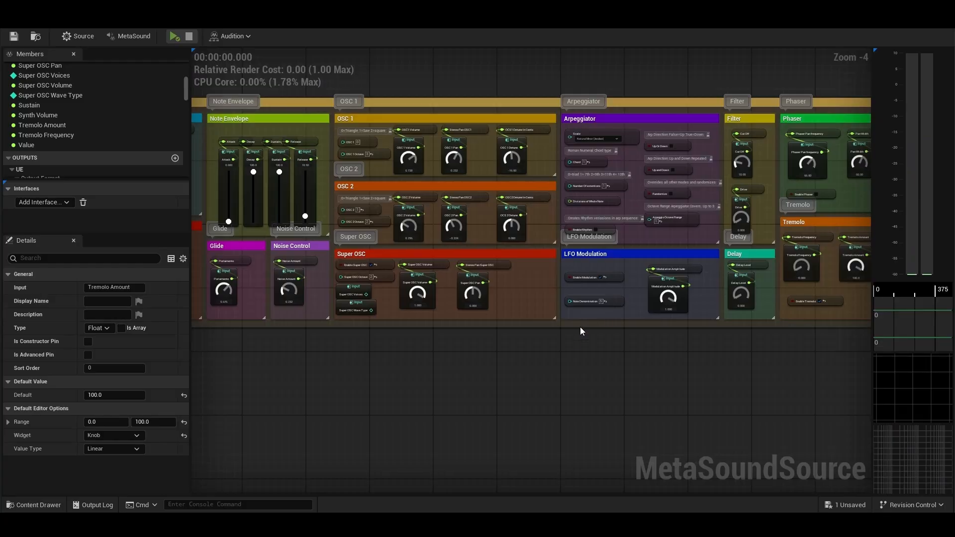
# Look over the whole control panel, from the Master controls / Audio Mixer and Drum Machine to the Phaser and Tremolo sections
pyautogui.scroll(-1, 581, 328)
pyautogui.moveTo(444, 356); pyautogui.dragTo(480, 348, button='right')
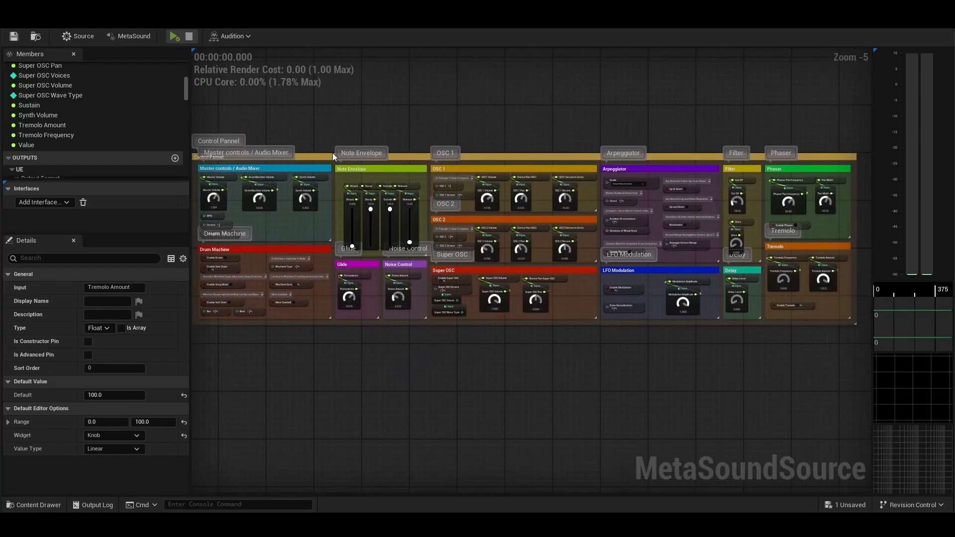
pyautogui.scroll(1, 317, 254)
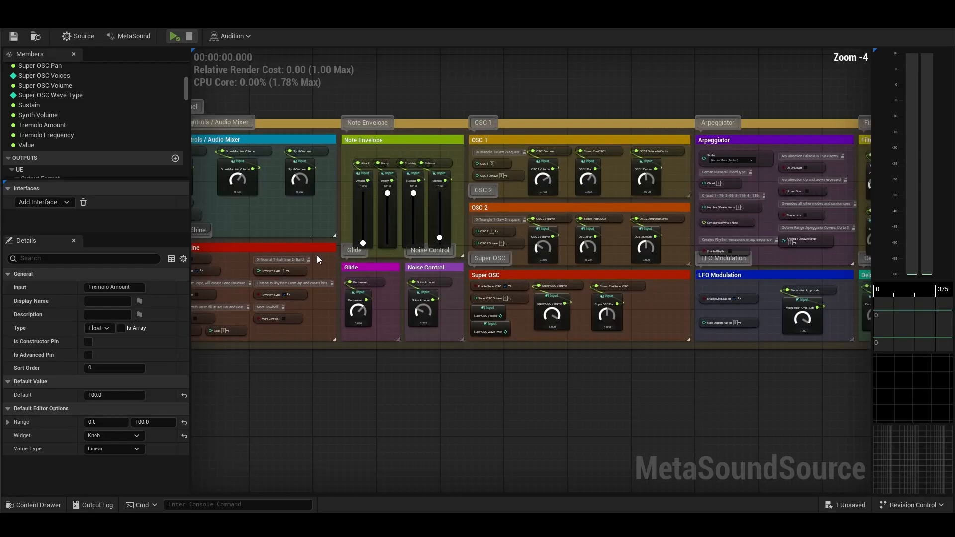
pyautogui.moveTo(277, 214); pyautogui.dragTo(345, 185, button='right')
pyautogui.moveTo(512, 324); pyautogui.dragTo(250, 361, button='right')
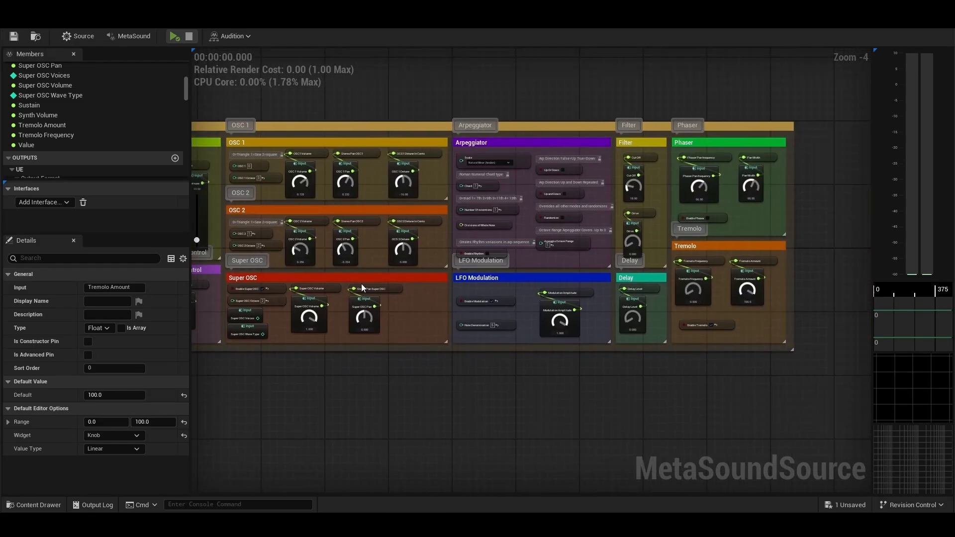
pyautogui.moveTo(418, 327); pyautogui.dragTo(454, 304, button='right')
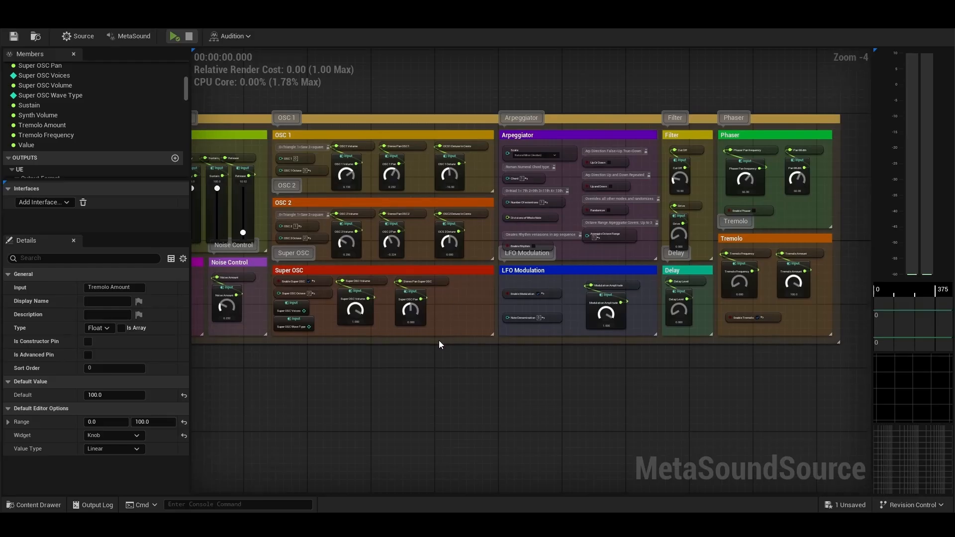
pyautogui.moveTo(336, 359); pyautogui.dragTo(584, 352, button='right')
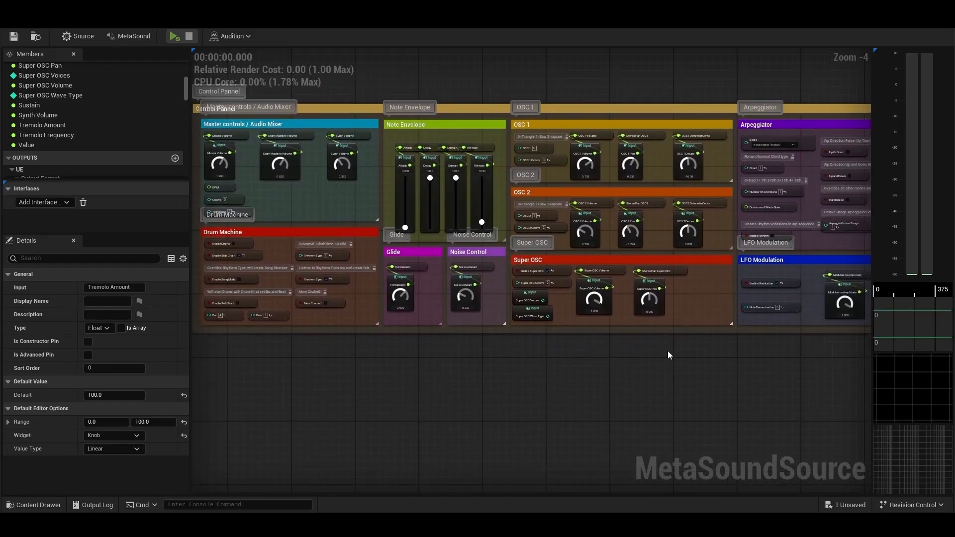
pyautogui.moveTo(667, 350); pyautogui.dragTo(639, 349, button='right')
pyautogui.moveTo(529, 364); pyautogui.dragTo(595, 359, button='right')
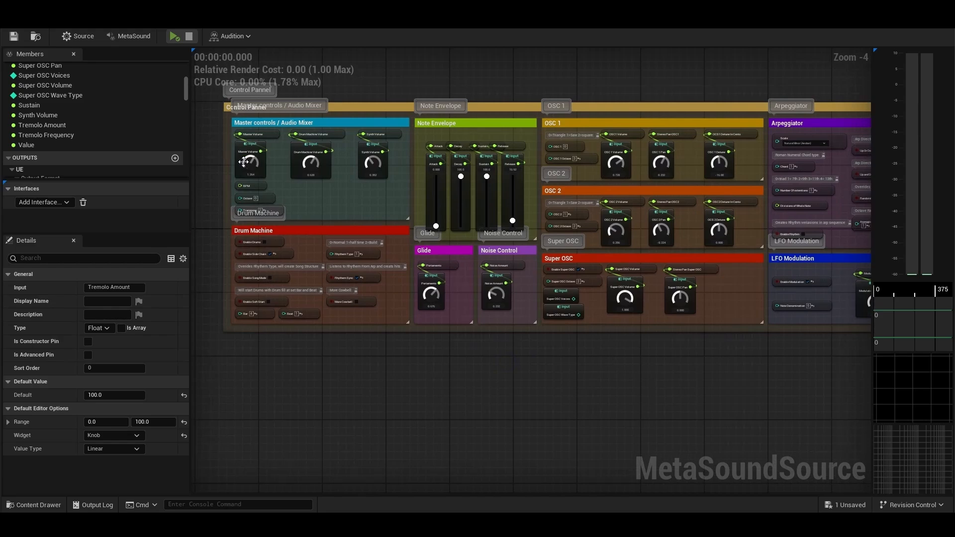
pyautogui.moveTo(385, 193); pyautogui.dragTo(300, 187, button='right')
pyautogui.moveTo(550, 323); pyautogui.dragTo(323, 334, button='right')
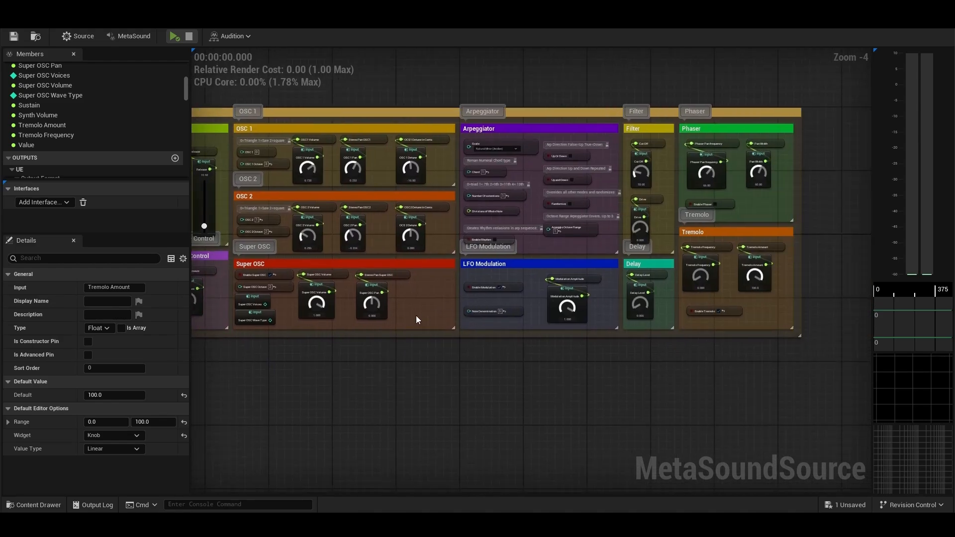
pyautogui.moveTo(416, 318); pyautogui.dragTo(494, 333, button='right')
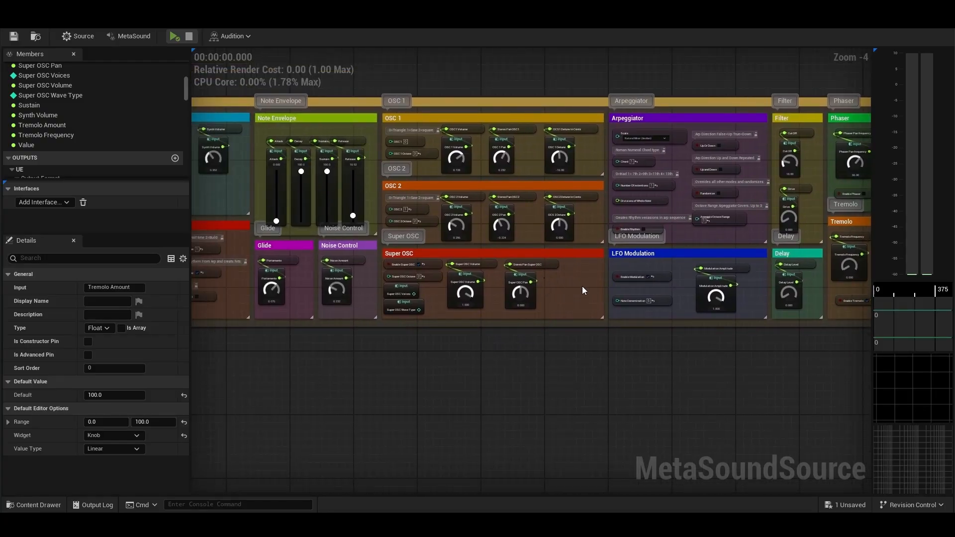
pyautogui.moveTo(588, 285); pyautogui.dragTo(437, 312, button='right')
pyautogui.moveTo(332, 305); pyautogui.dragTo(532, 330, button='right')
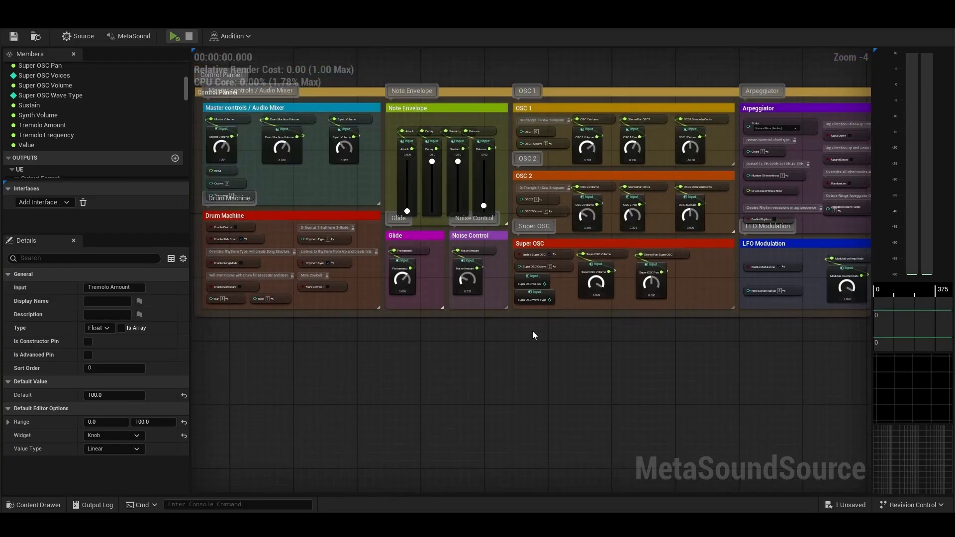
pyautogui.moveTo(476, 316); pyautogui.dragTo(478, 352, button='right')
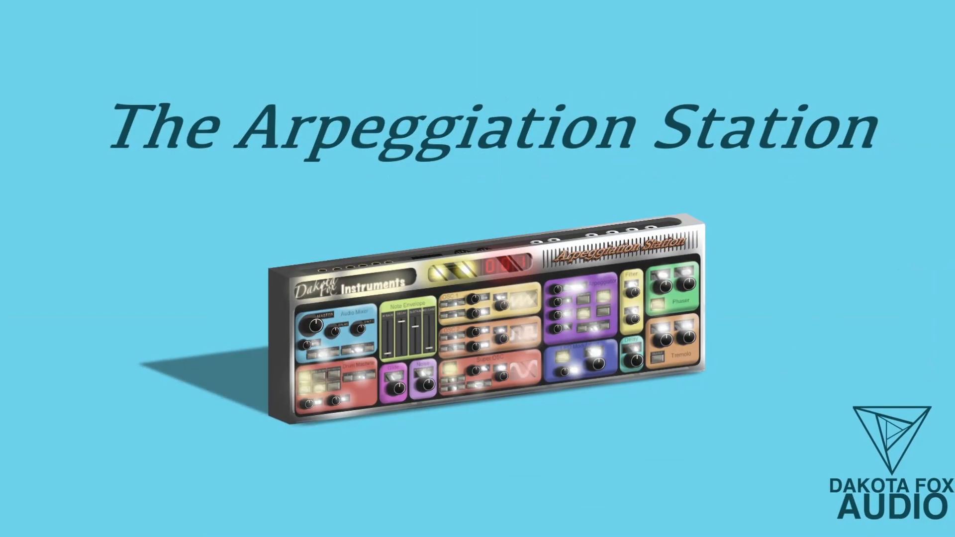